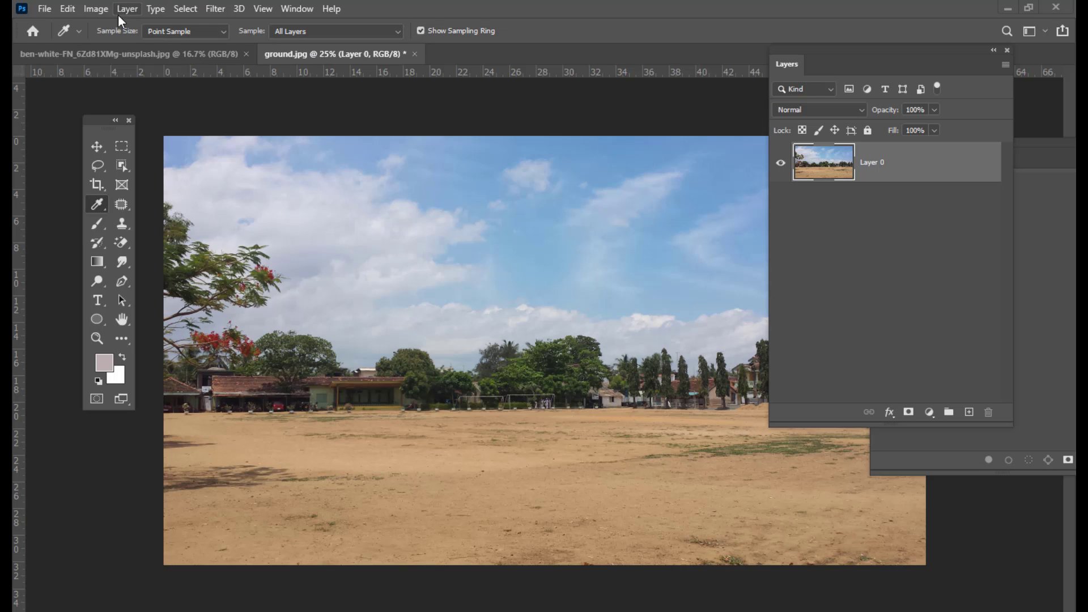
pyautogui.click(95, 9)
pyautogui.moveTo(114, 52)
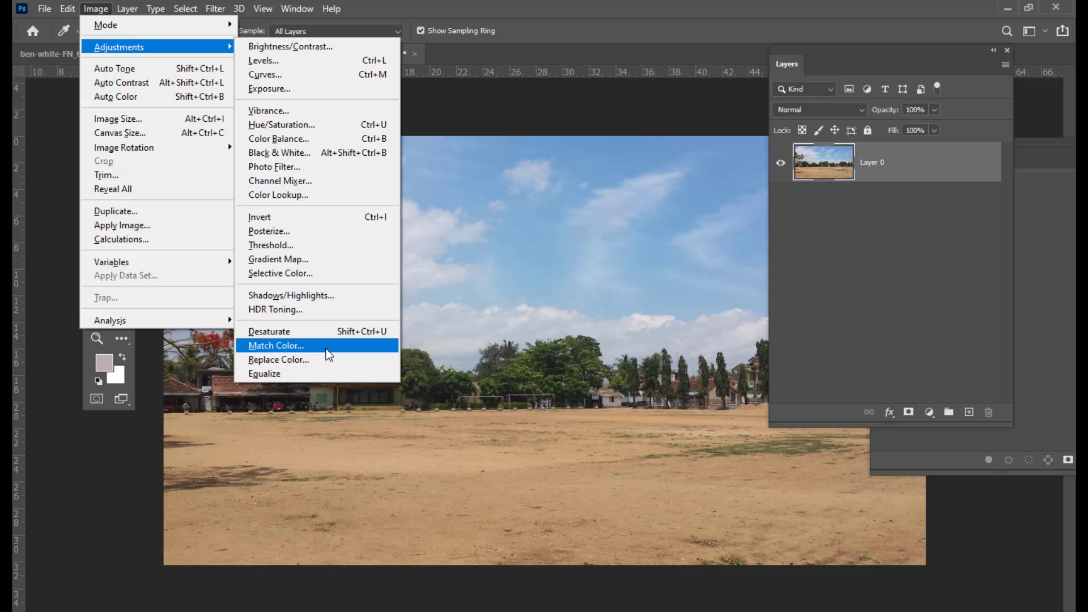
pyautogui.press('Escape')
pyautogui.press('Escape')
pyautogui.click(95, 8)
pyautogui.click(646, 6)
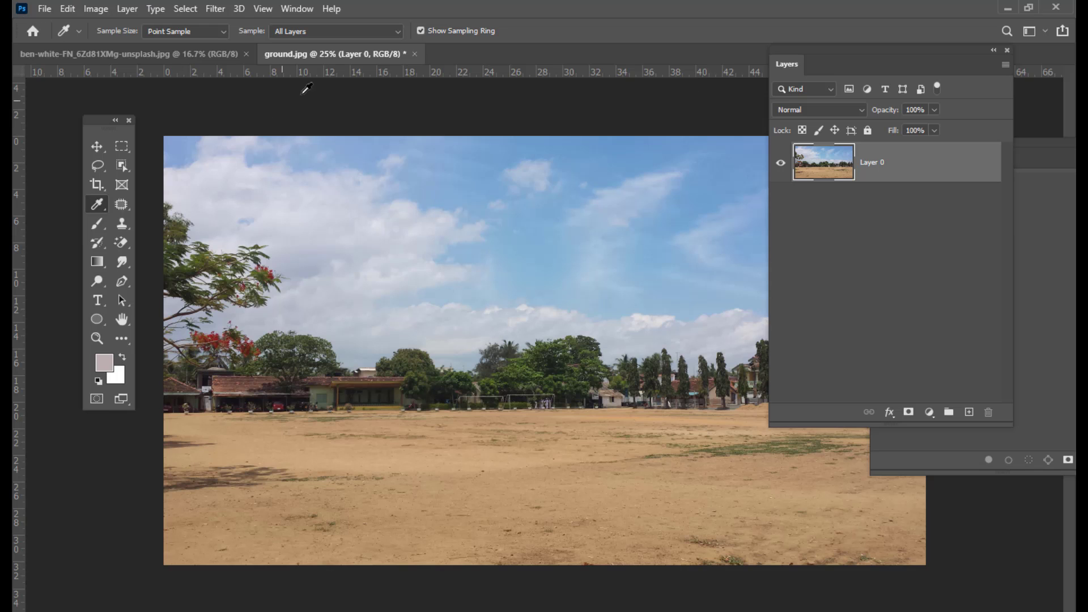
# Step: Float ground.jpg in its own window and move the Layers panel and the tools aside from the image
pyautogui.moveTo(359, 53); pyautogui.dragTo(299, 94)
pyautogui.moveTo(801, 52); pyautogui.dragTo(877, 58)
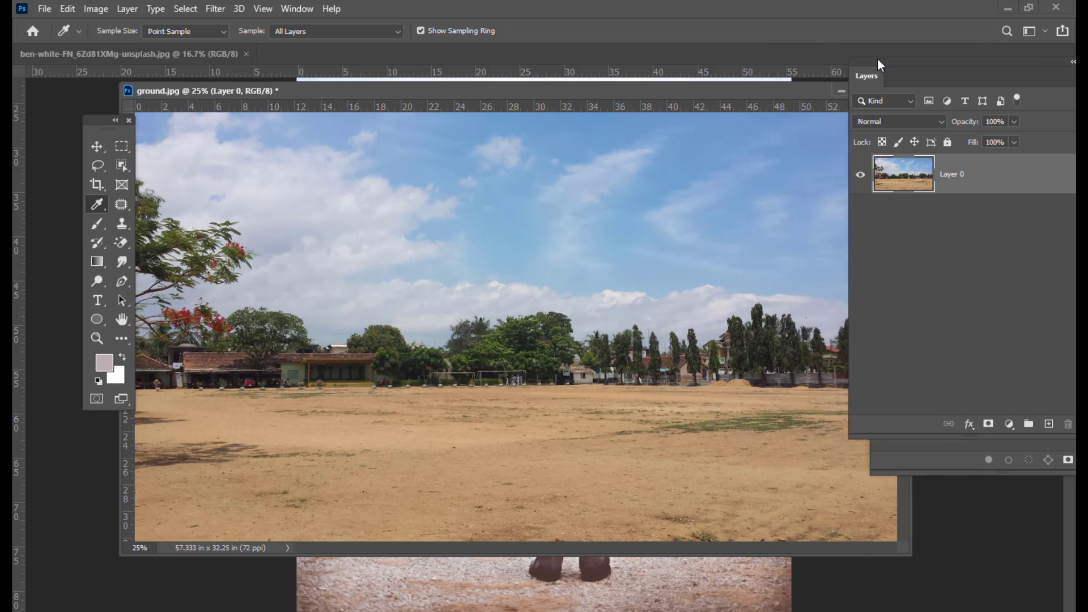
pyautogui.moveTo(576, 89); pyautogui.dragTo(556, 94)
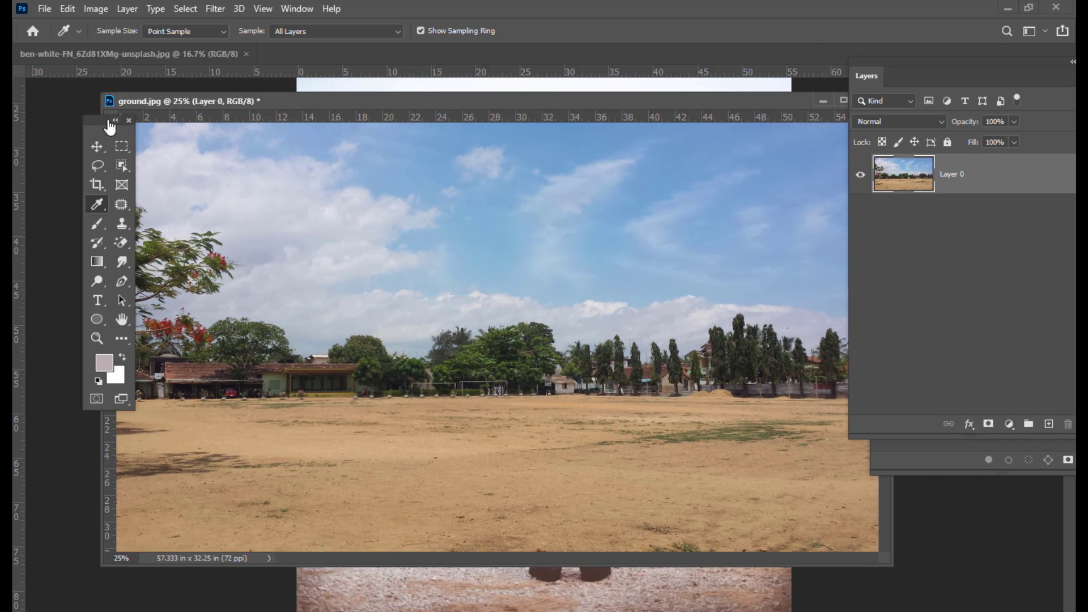
pyautogui.moveTo(90, 118); pyautogui.dragTo(66, 124)
pyautogui.moveTo(355, 100); pyautogui.dragTo(318, 117)
# Step: Float the photo of the man in its own window, overlapping the ground.jpg window
pyautogui.click(172, 53)
pyautogui.moveTo(190, 61); pyautogui.dragTo(436, 75)
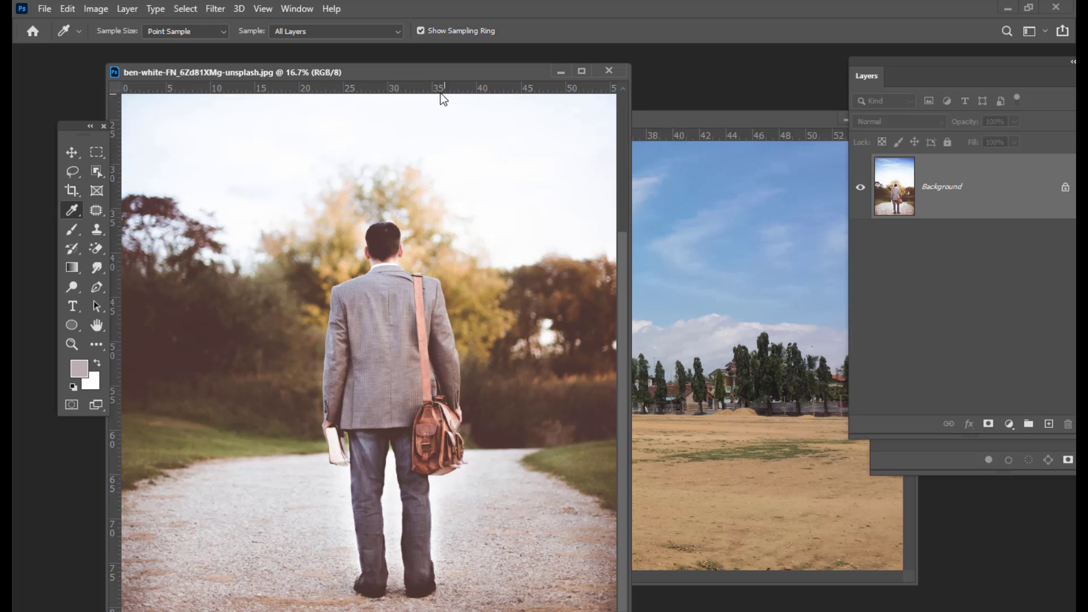
pyautogui.moveTo(373, 70)
pyautogui.mouseDown()
pyautogui.moveTo(398, 63)
pyautogui.moveTo(366, 60)
pyautogui.mouseUp()
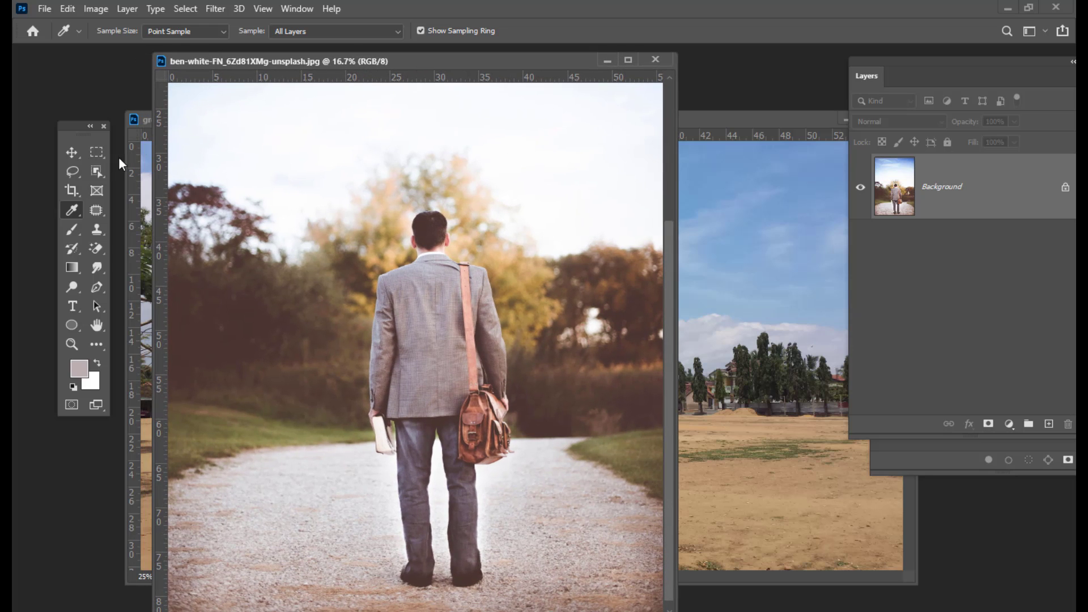
# Step: Select the man with his bag and book using the Object Selection tool in Lasso mode
pyautogui.click(100, 172)
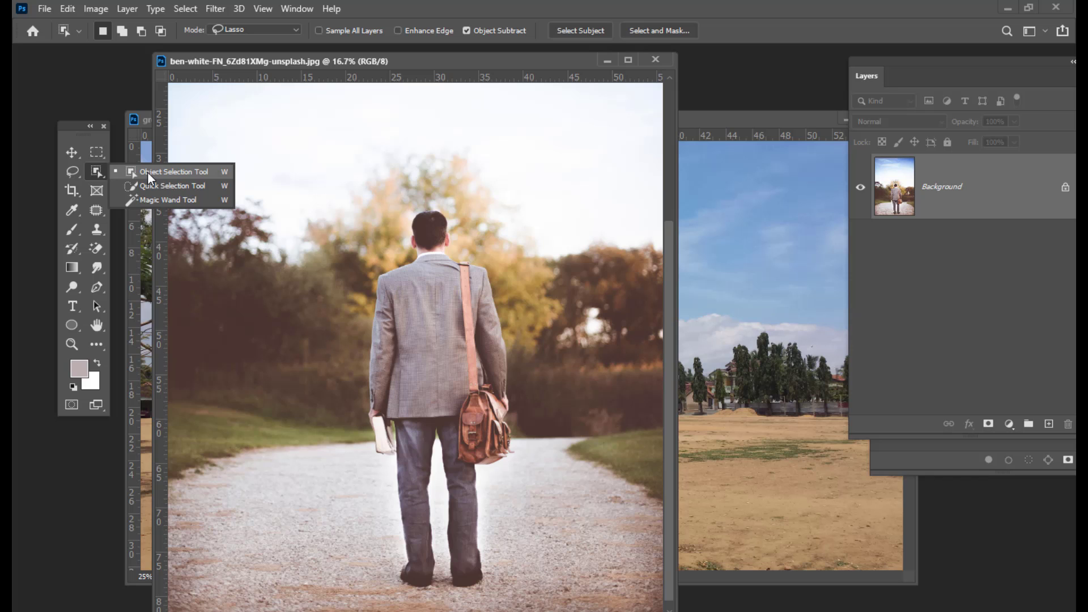
pyautogui.click(147, 171)
pyautogui.moveTo(390, 264)
pyautogui.mouseDown()
pyautogui.moveTo(404, 203)
pyautogui.moveTo(452, 192)
pyautogui.moveTo(456, 225)
pyautogui.moveTo(494, 257)
pyautogui.moveTo(515, 309)
pyautogui.moveTo(531, 440)
pyautogui.moveTo(505, 495)
pyautogui.moveTo(498, 573)
pyautogui.moveTo(486, 600)
pyautogui.moveTo(468, 607)
pyautogui.moveTo(374, 595)
pyautogui.moveTo(380, 501)
pyautogui.moveTo(367, 455)
pyautogui.moveTo(345, 442)
pyautogui.moveTo(339, 390)
pyautogui.moveTo(383, 268)
pyautogui.mouseUp()
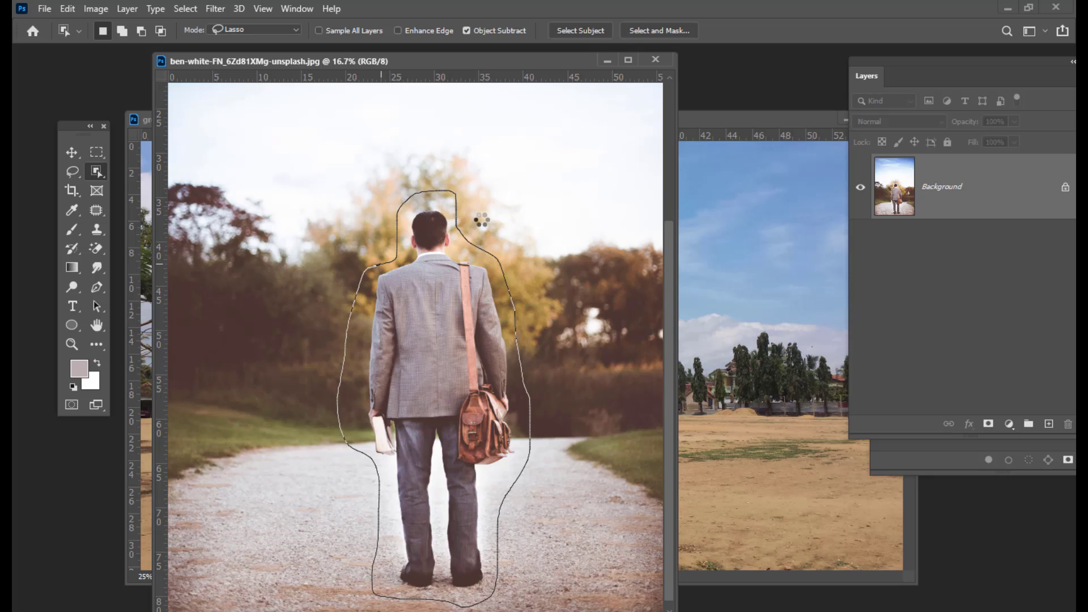
pyautogui.click(249, 29)
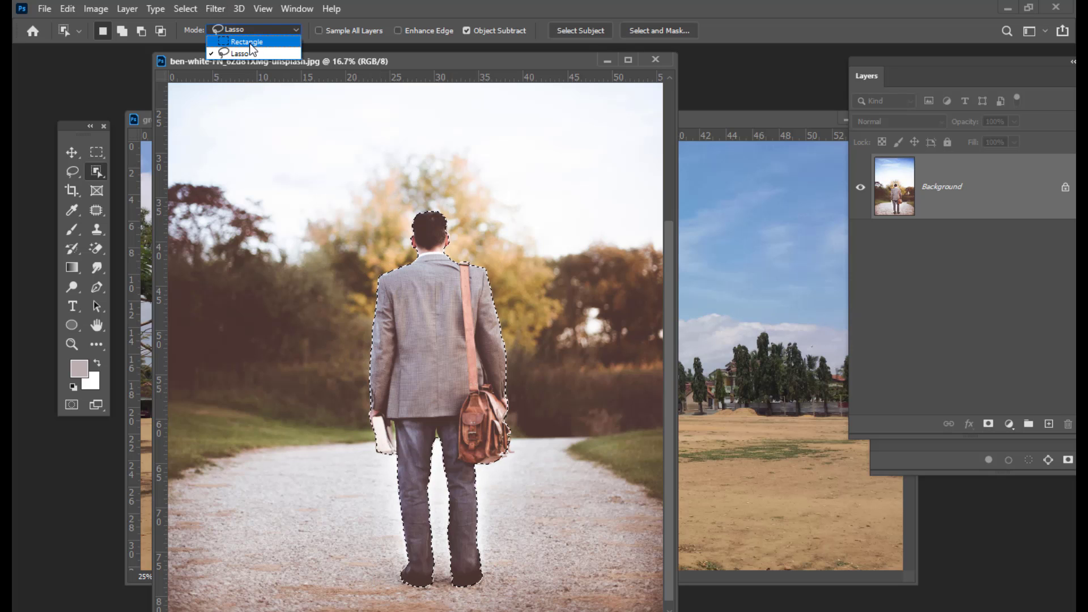
pyautogui.click(246, 54)
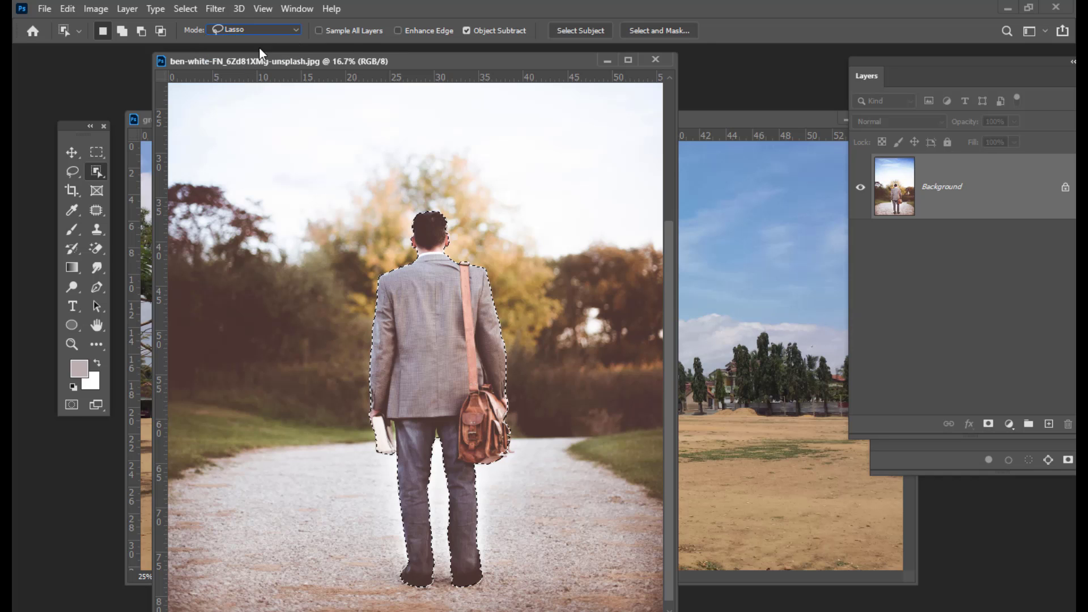
pyautogui.moveTo(358, 63); pyautogui.dragTo(338, 55)
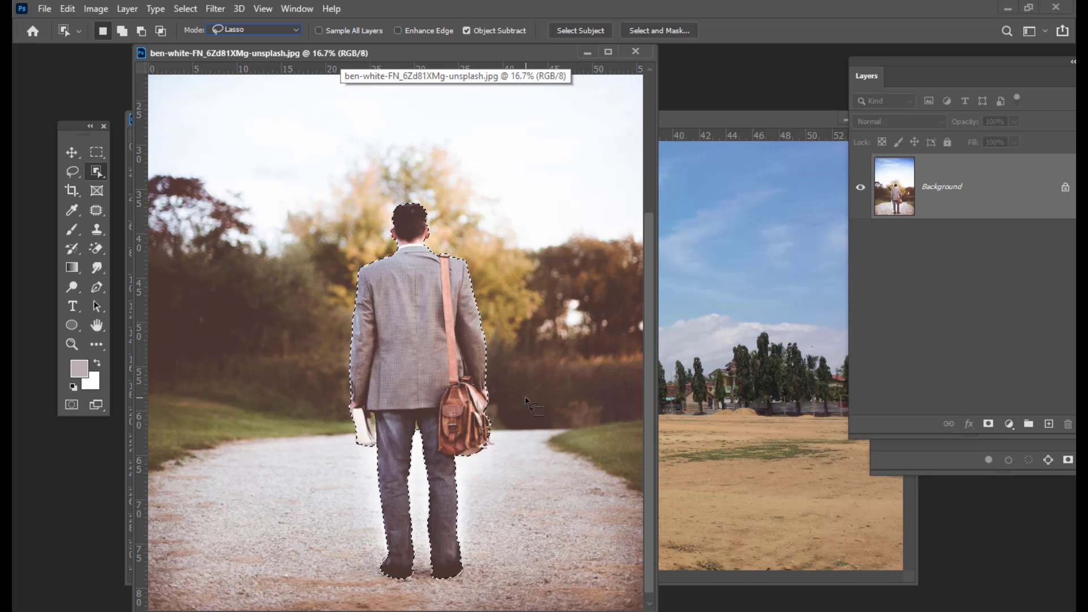
# Step: Subtract the strip of background at the top of the gap between the man's legs from the selection
pyautogui.hotkey('ctrl', 'd')
pyautogui.scroll(1, 509, 339)
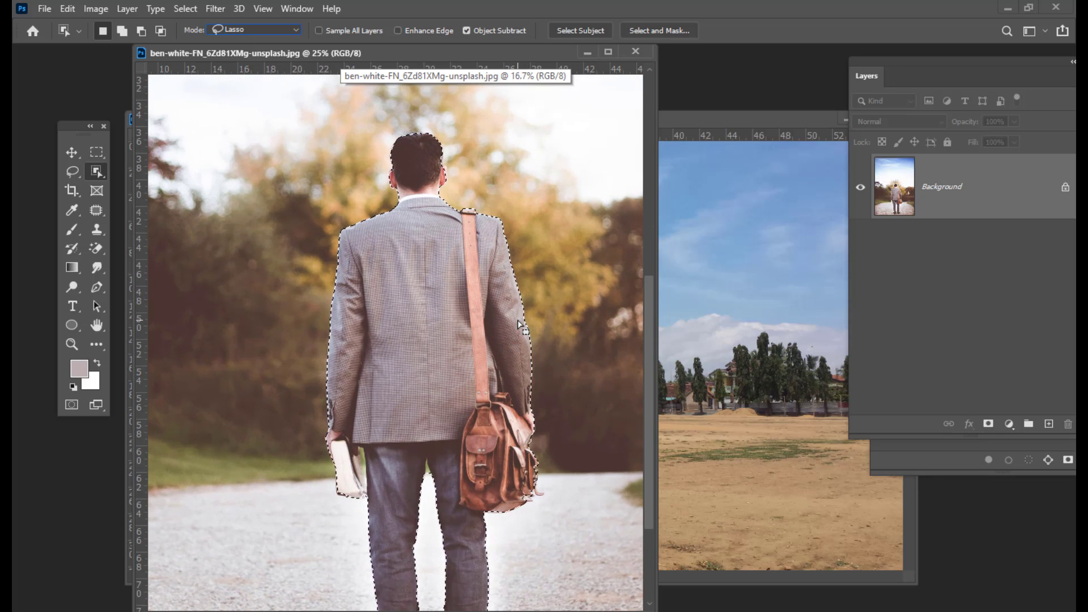
pyautogui.scroll(1, 556, 336)
pyautogui.click(556, 335)
pyautogui.scroll(1, 649, 339)
pyautogui.scroll(-2, 594, 393)
pyautogui.scroll(1, 457, 336)
pyautogui.scroll(1, 457, 335)
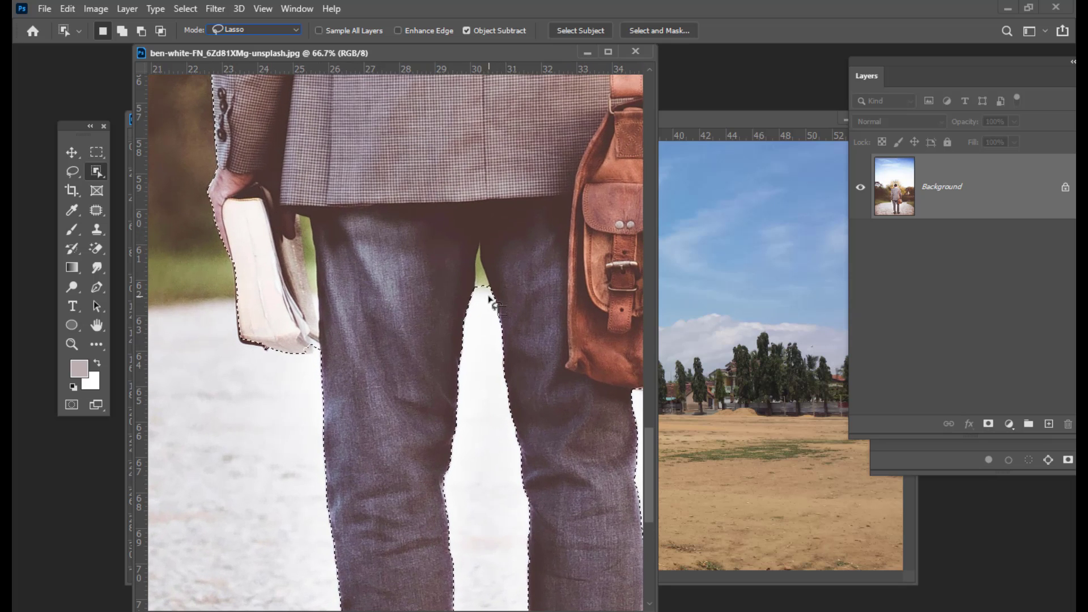
pyautogui.press('alt')
pyautogui.moveTo(487, 282)
pyautogui.mouseDown()
pyautogui.moveTo(473, 249)
pyautogui.moveTo(470, 286)
pyautogui.moveTo(488, 295)
pyautogui.mouseUp()
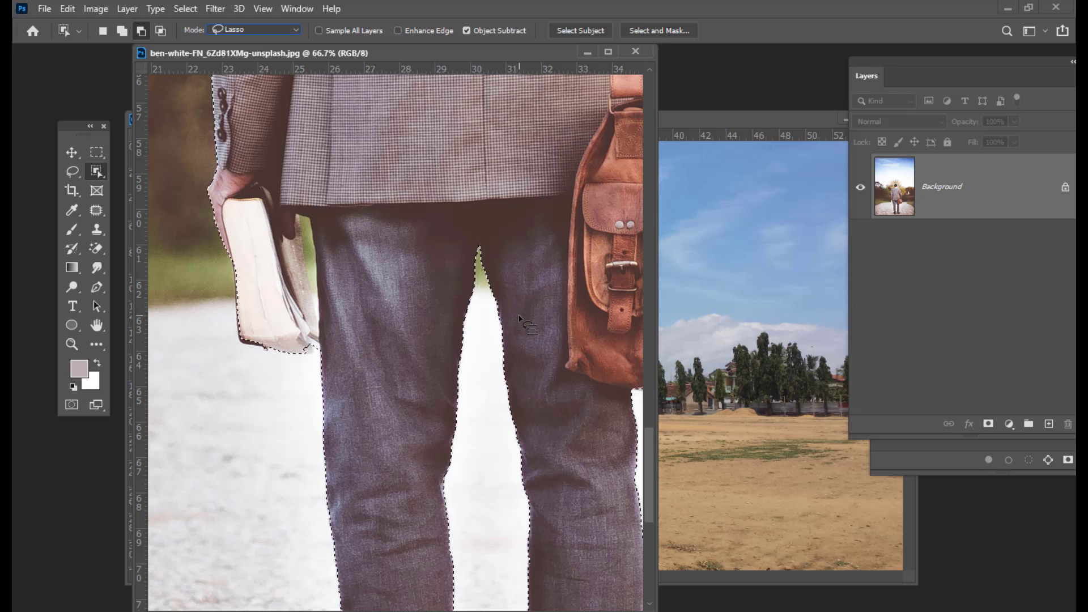
pyautogui.hotkey('ctrl', '-')
pyautogui.hotkey('ctrl', '-')
pyautogui.hotkey('ctrl', '-')
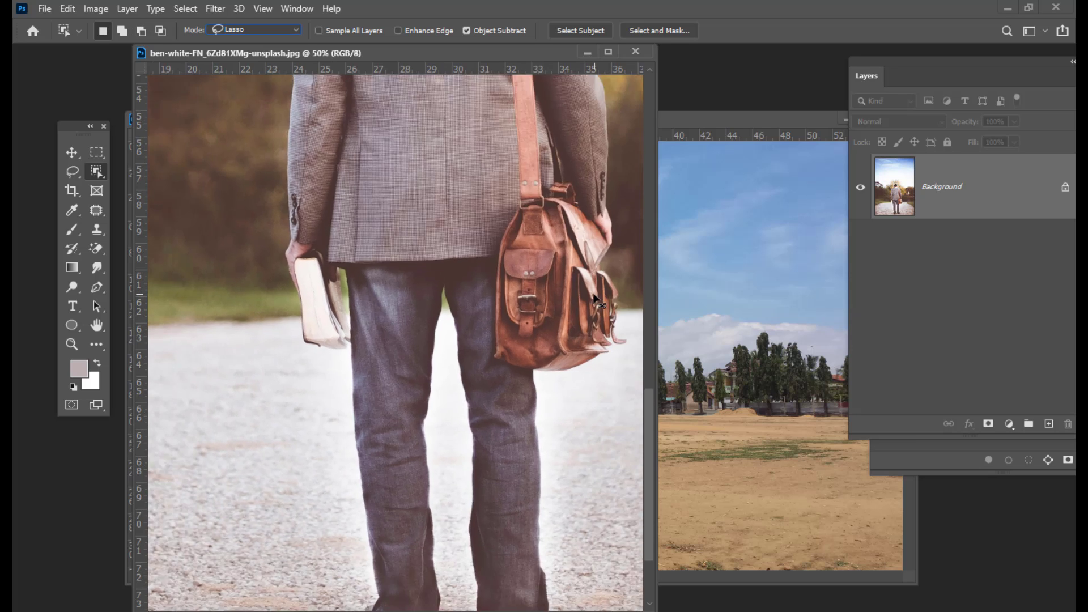
pyautogui.hotkey('ctrl', '-')
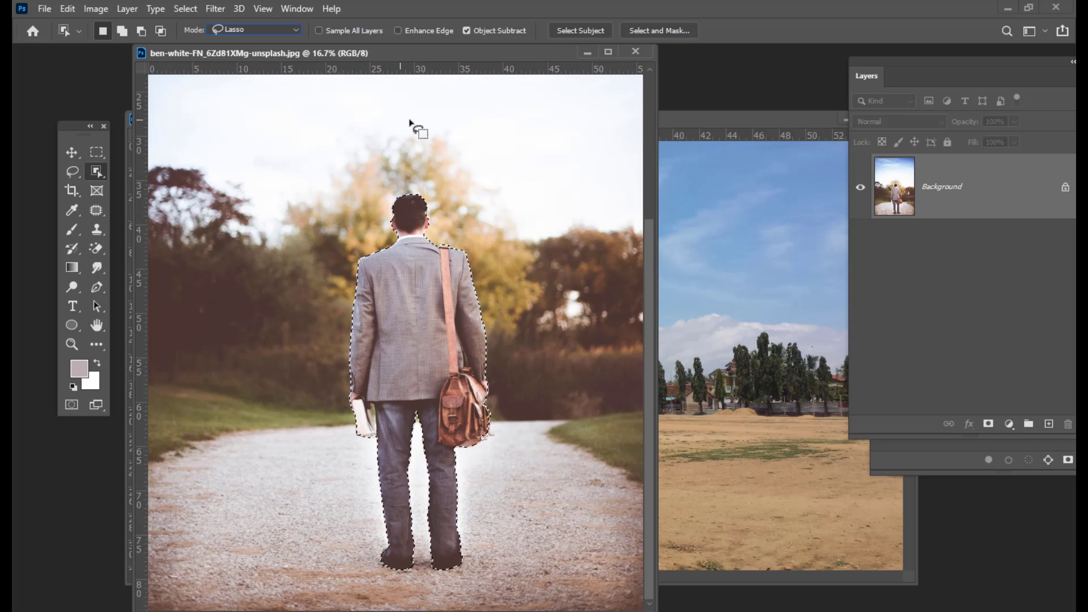
# Step: Copy the selected man into ground.jpg with the Move tool
pyautogui.moveTo(410, 54); pyautogui.dragTo(360, 68)
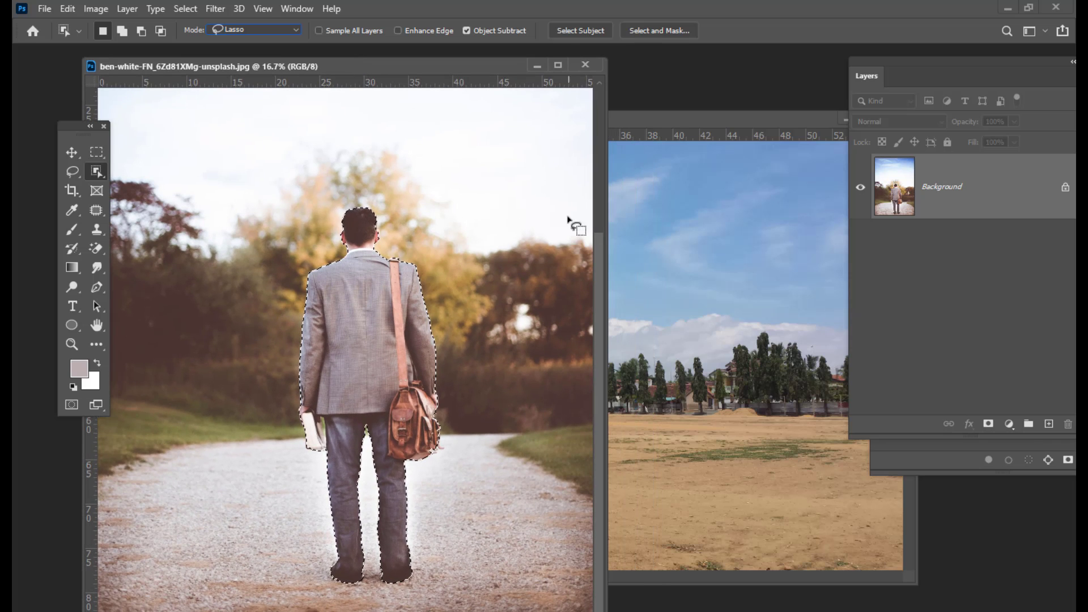
pyautogui.click(72, 152)
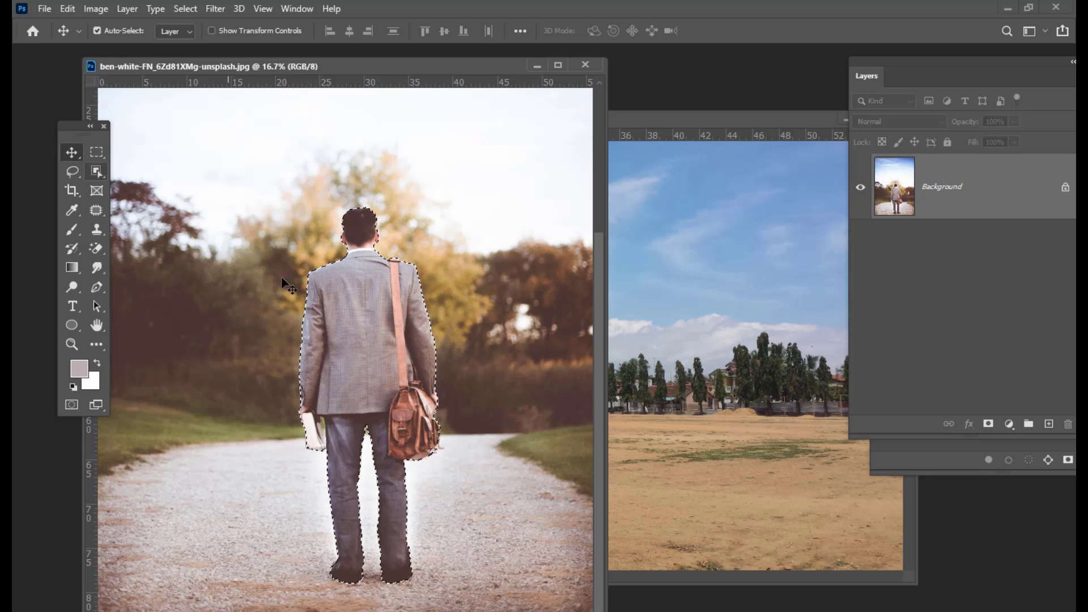
pyautogui.moveTo(396, 65); pyautogui.dragTo(356, 60)
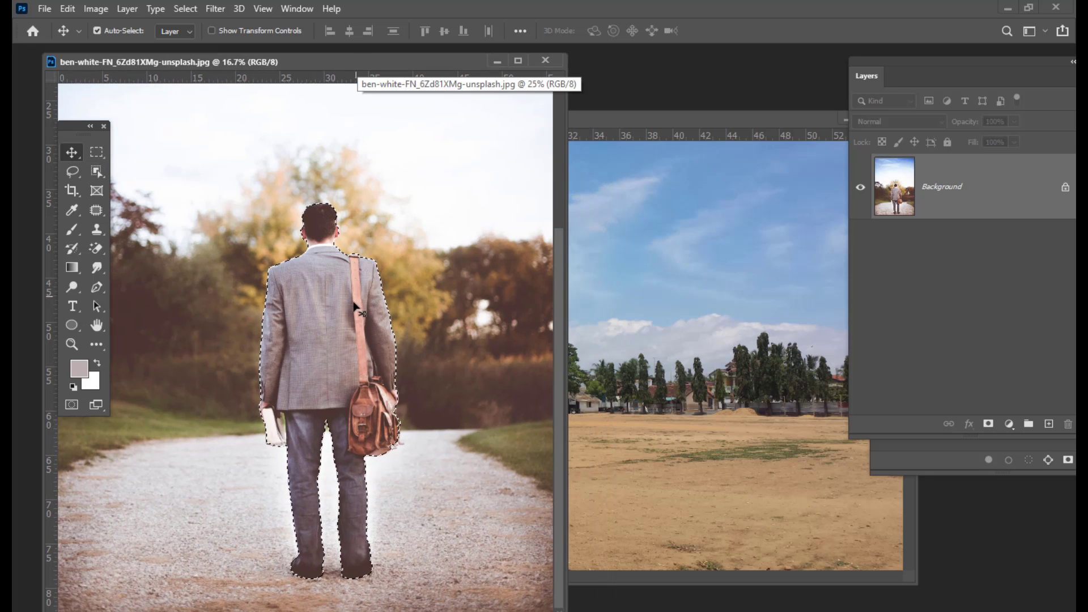
pyautogui.moveTo(340, 315); pyautogui.dragTo(516, 336)
# Step: Scale the man down with Free Transform and place him near the centre of the ground, legs running past the image's lower edge
pyautogui.hotkey('ctrl', 't')
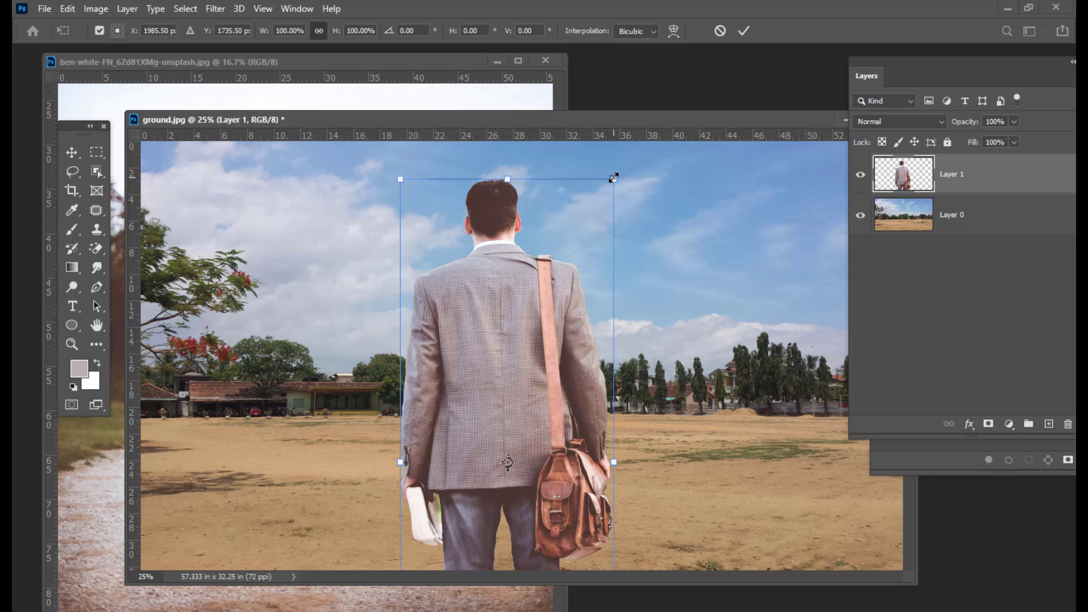
pyautogui.moveTo(614, 178); pyautogui.dragTo(574, 286)
pyautogui.moveTo(531, 354); pyautogui.dragTo(527, 368)
pyautogui.moveTo(571, 300); pyautogui.dragTo(573, 294)
pyautogui.moveTo(524, 395); pyautogui.dragTo(520, 394)
pyautogui.press('Return')
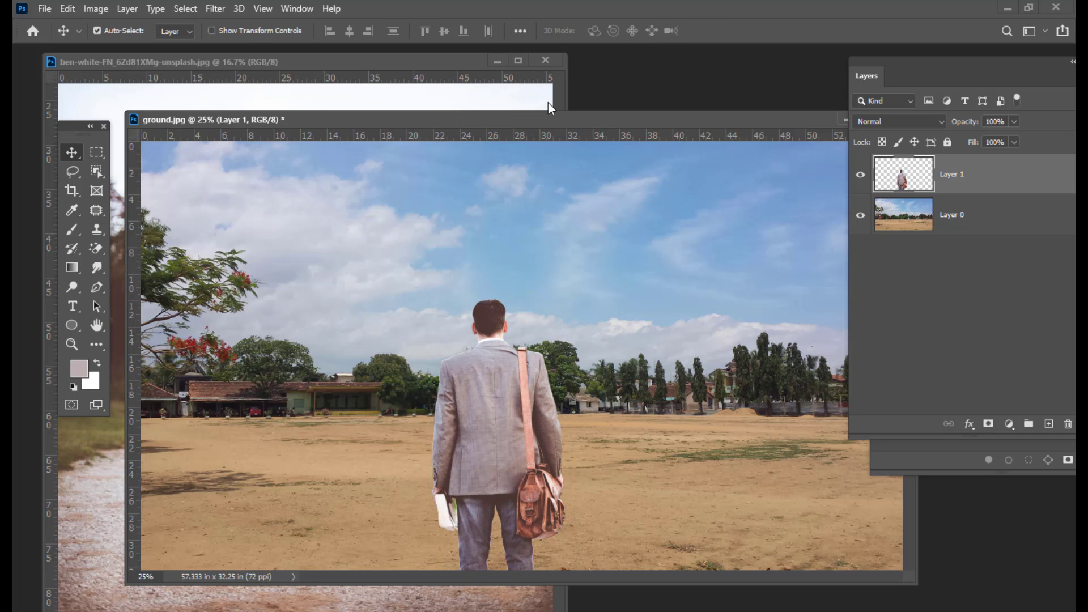
pyautogui.moveTo(546, 119); pyautogui.dragTo(523, 101)
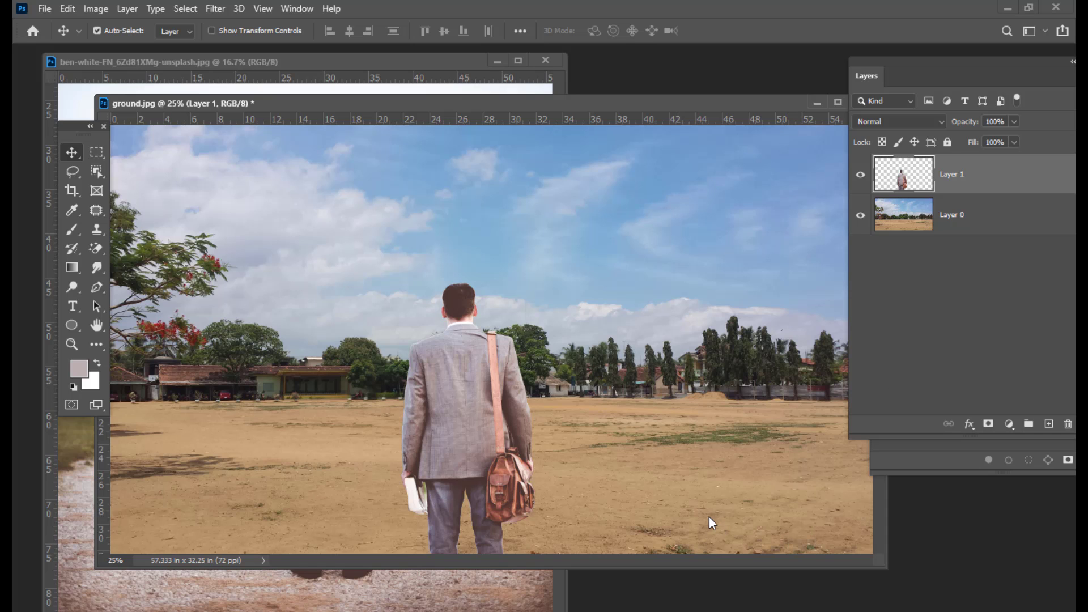
pyautogui.moveTo(490, 107); pyautogui.dragTo(521, 107)
pyautogui.moveTo(309, 106); pyautogui.dragTo(354, 110)
# Step: Save the composite on the computer's Desktop as a Photoshop file named colormatch, with Maximize Compatibility on
pyautogui.click(44, 9)
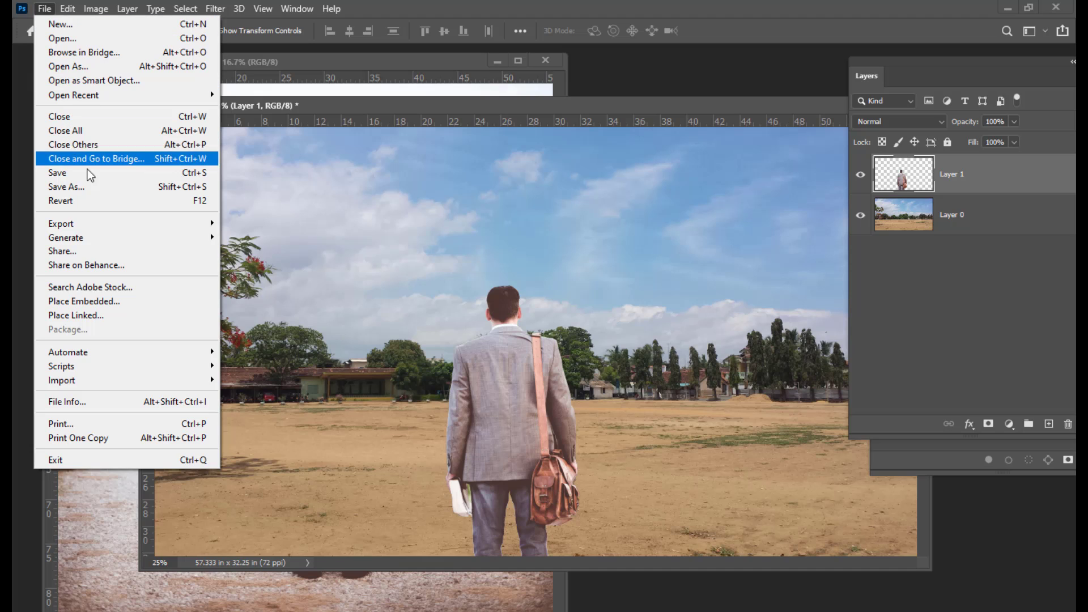
pyautogui.click(115, 188)
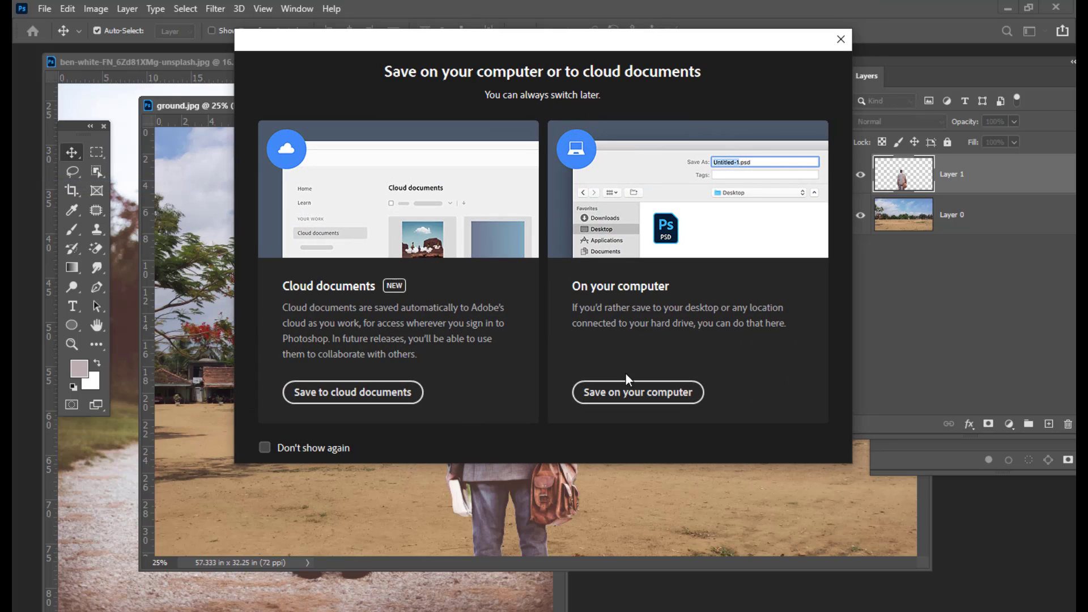
pyautogui.click(626, 393)
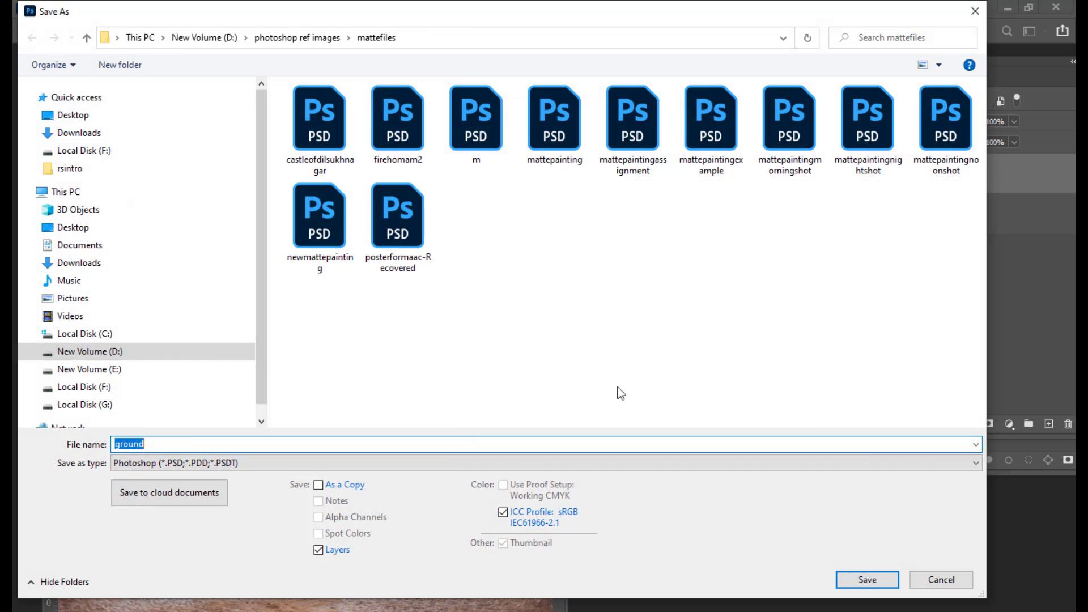
pyautogui.click(71, 115)
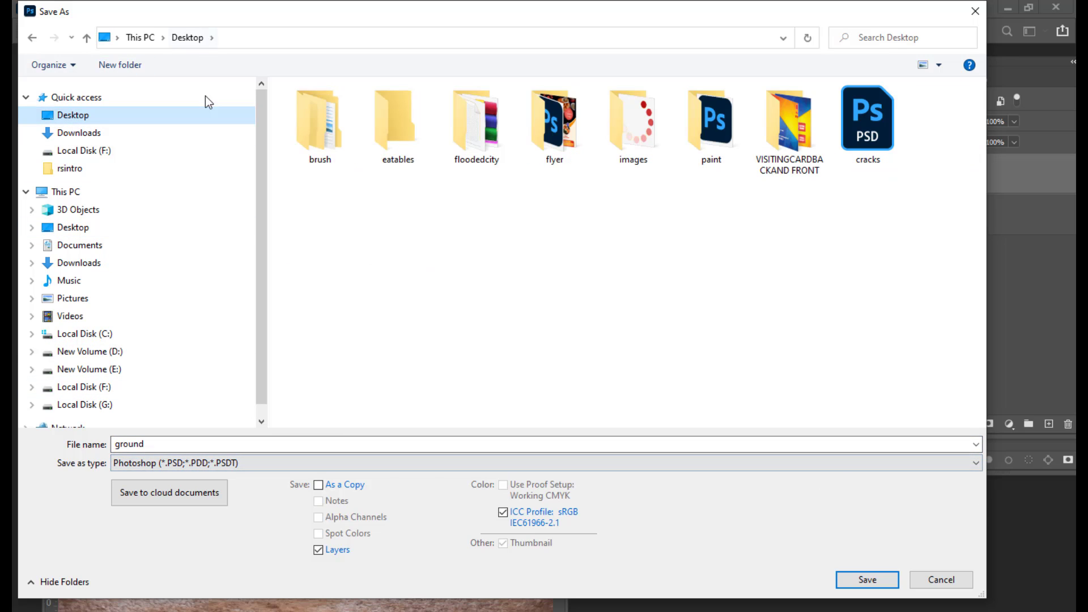
pyautogui.doubleClick(161, 444)
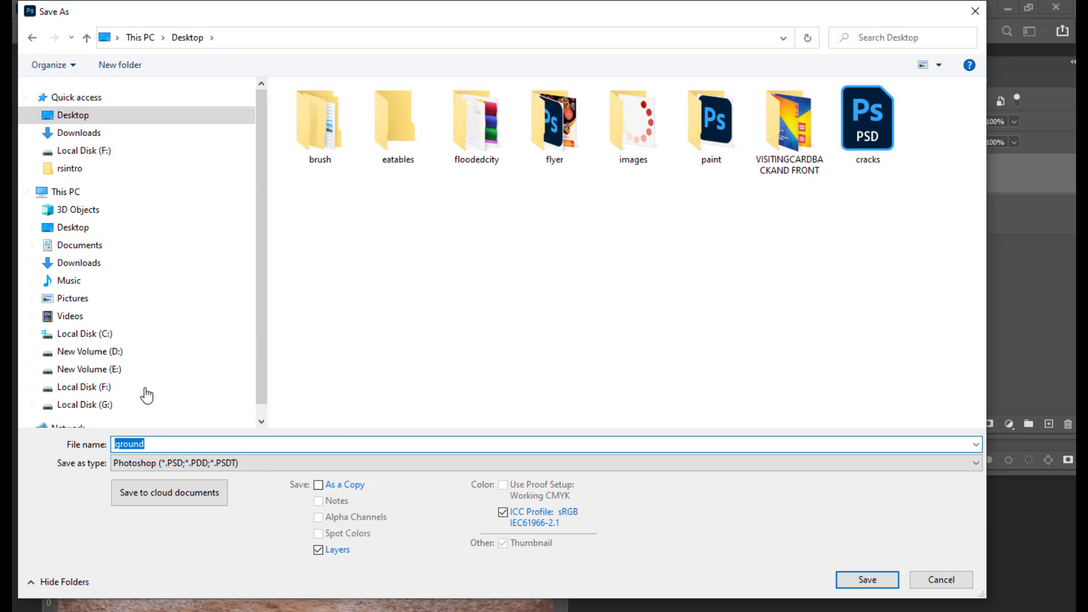
pyautogui.write('colormatch')
pyautogui.press('Return')
pyautogui.click(866, 579)
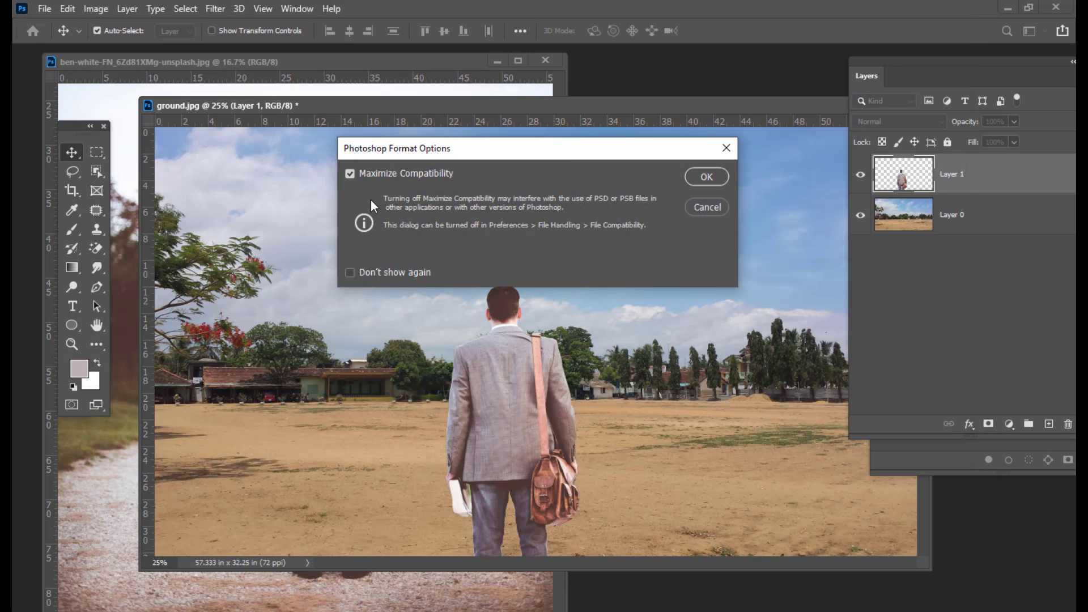
pyautogui.click(704, 180)
# Step: Reposition the colormatch.psd window and bring the Layers panel fully into view
pyautogui.moveTo(507, 105); pyautogui.dragTo(484, 118)
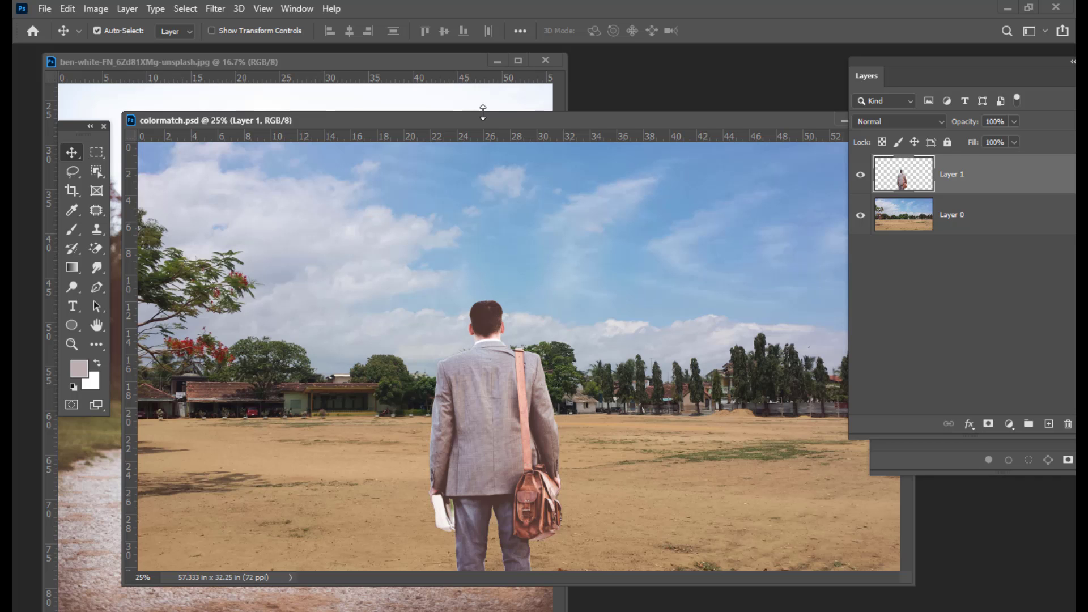
pyautogui.moveTo(482, 123); pyautogui.dragTo(471, 114)
pyautogui.moveTo(871, 57); pyautogui.dragTo(844, 61)
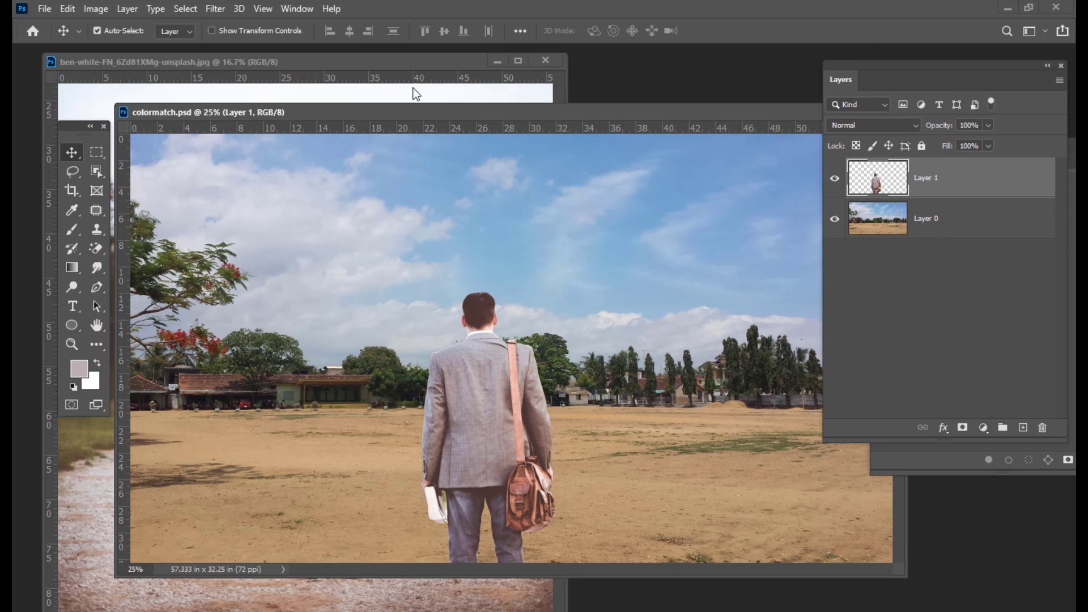
pyautogui.moveTo(402, 108); pyautogui.dragTo(391, 112)
pyautogui.moveTo(849, 64); pyautogui.dragTo(790, 76)
# Step: Rename the man's layer to person and the ground photo's layer to background
pyautogui.doubleClick(864, 184)
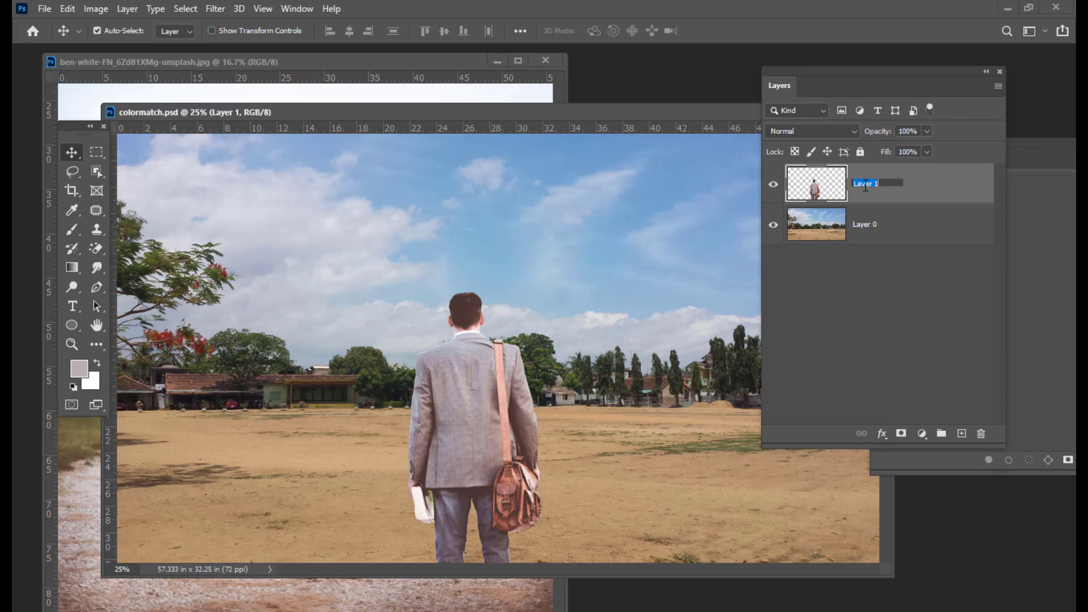
pyautogui.write('son')
pyautogui.doubleClick(868, 224)
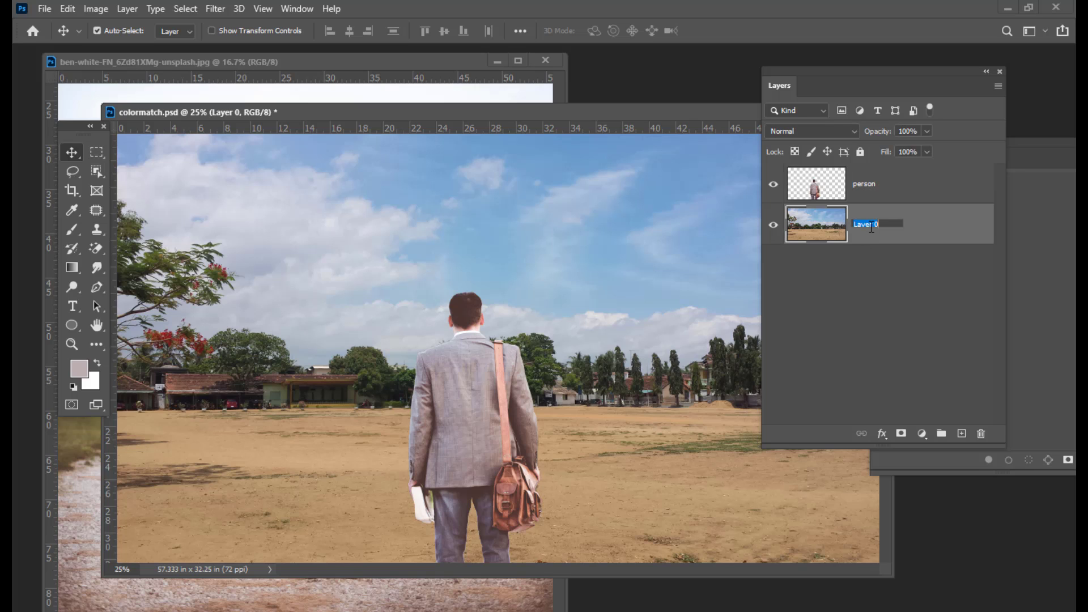
pyautogui.write('background')
pyautogui.press('Return')
# Step: Finish naming the layers, make the person layer active and open the Match Color adjustment for it
pyautogui.click(925, 197)
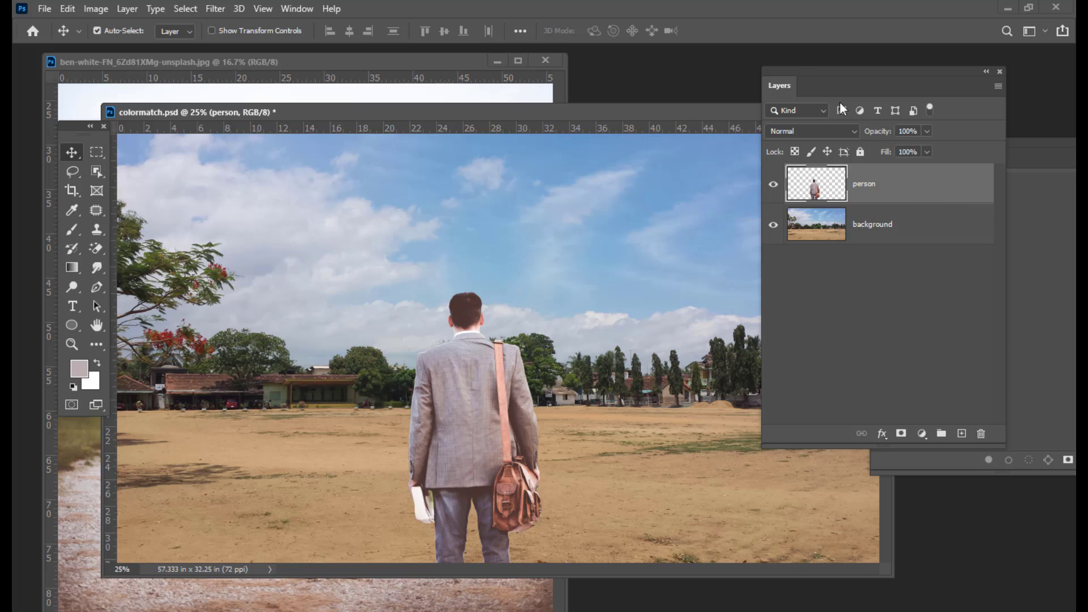
pyautogui.moveTo(792, 66); pyautogui.dragTo(803, 68)
pyautogui.moveTo(524, 111); pyautogui.dragTo(488, 117)
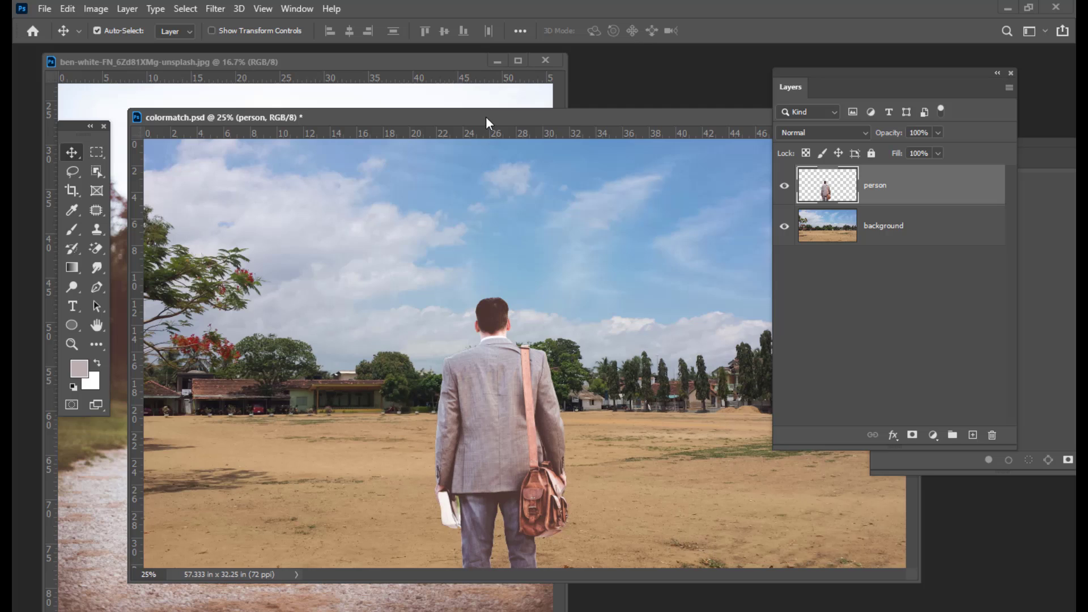
pyautogui.click(95, 9)
pyautogui.moveTo(125, 51)
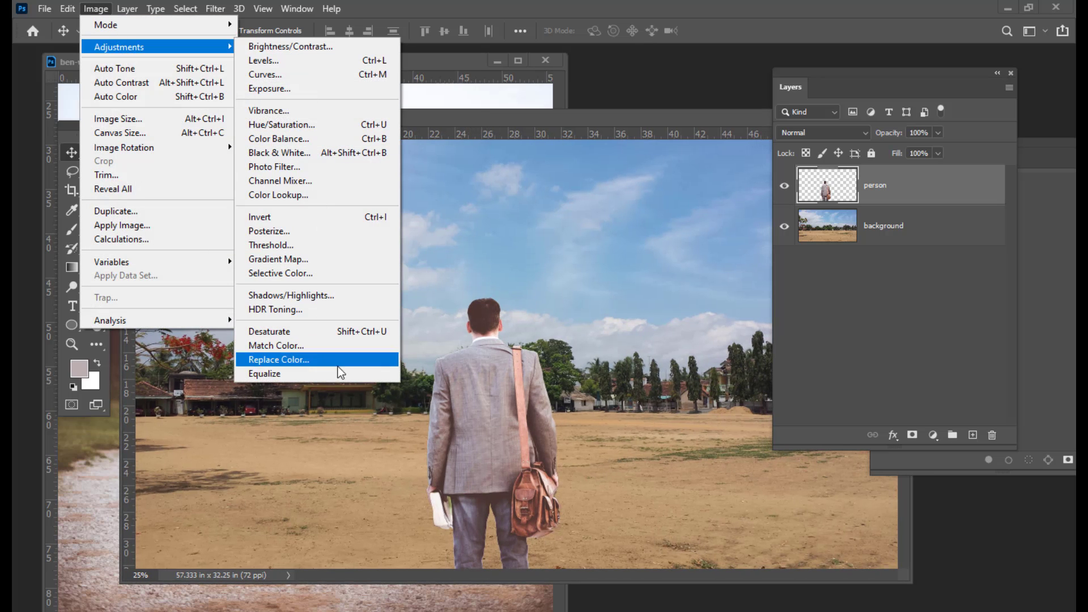
pyautogui.click(311, 345)
pyautogui.moveTo(730, 21); pyautogui.dragTo(729, 52)
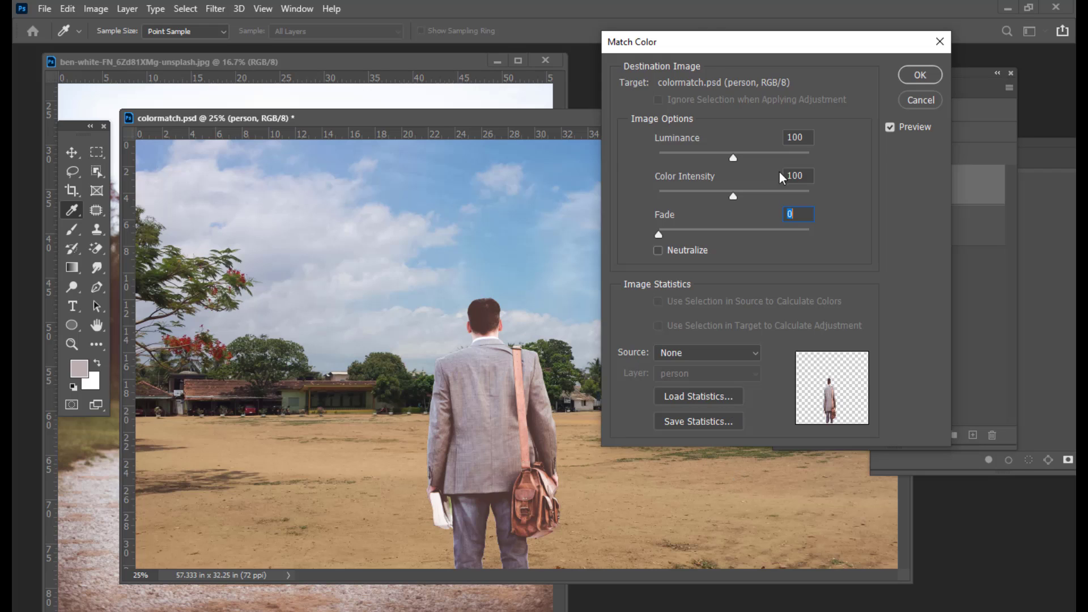
# Step: Set the Match Color source to colormatch.psd and its source layer to background
pyautogui.moveTo(684, 47)
pyautogui.mouseDown()
pyautogui.moveTo(719, 41)
pyautogui.moveTo(701, 36)
pyautogui.mouseUp()
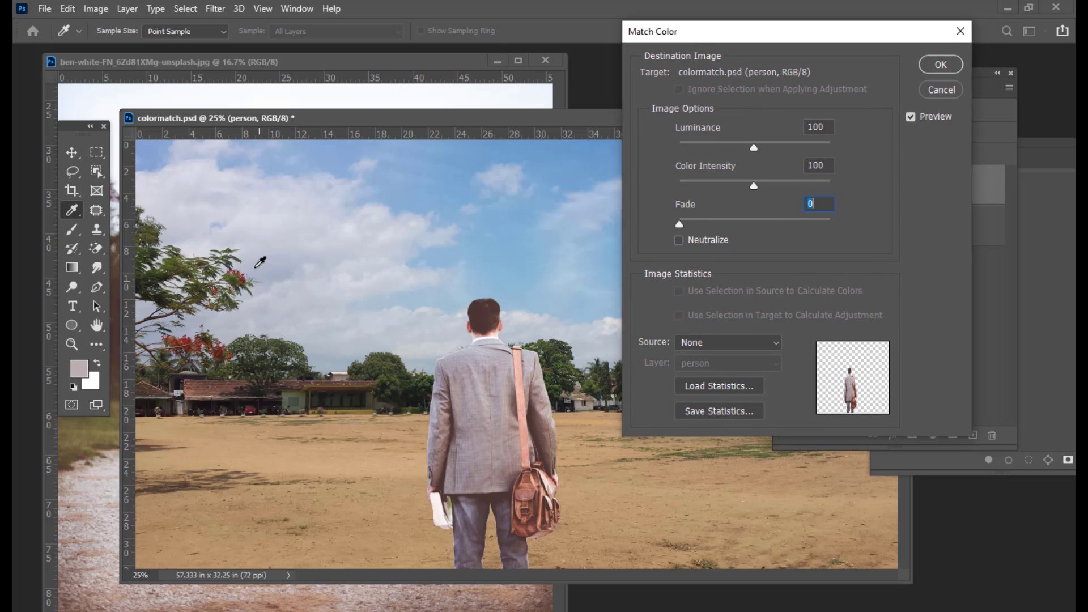
pyautogui.moveTo(696, 28); pyautogui.dragTo(708, 34)
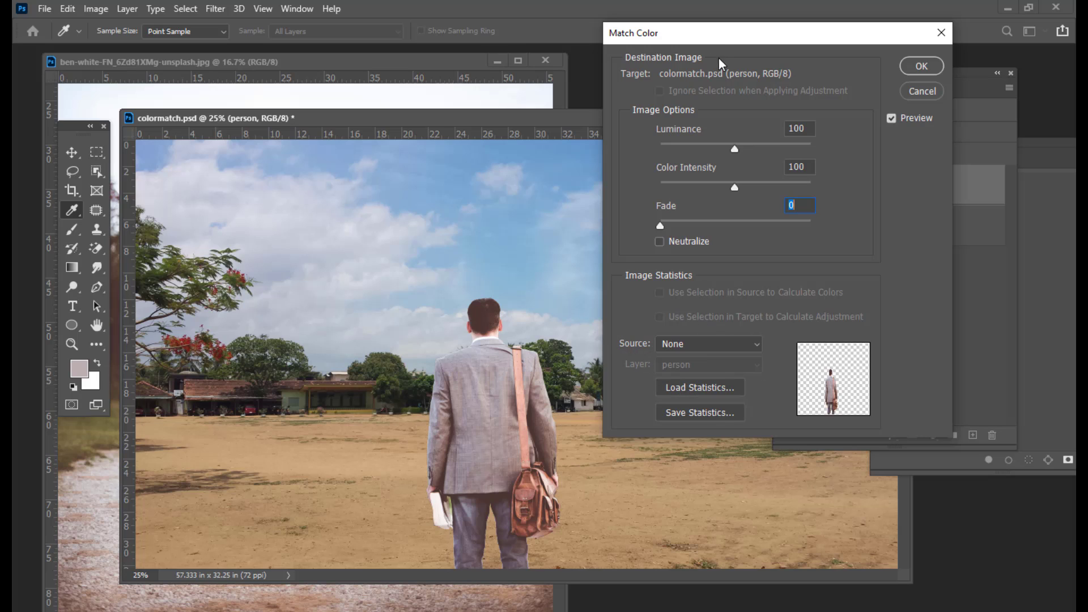
pyautogui.moveTo(722, 36); pyautogui.dragTo(732, 31)
pyautogui.click(723, 332)
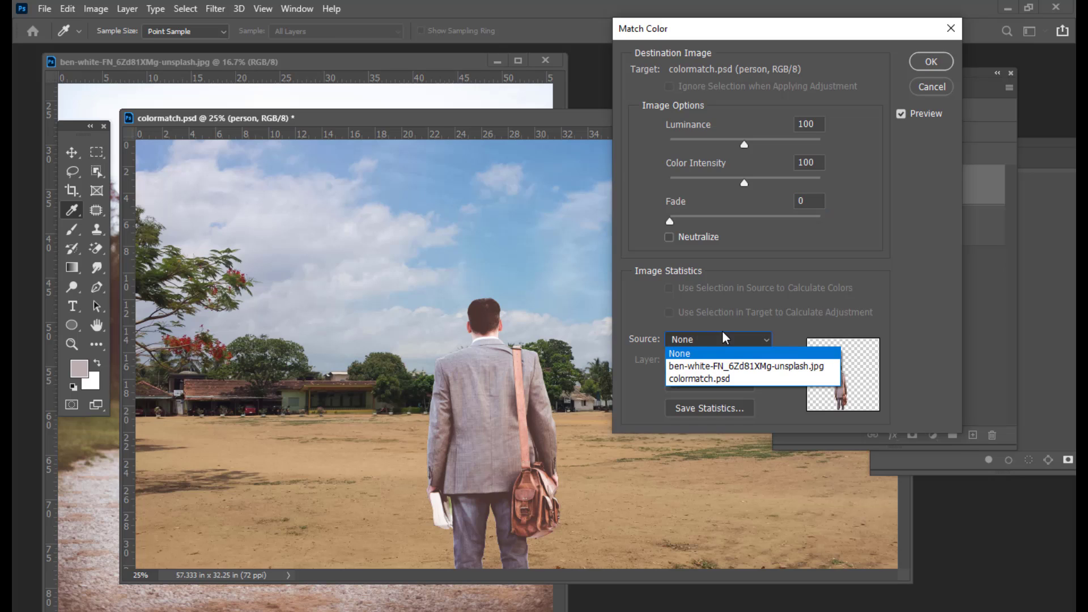
pyautogui.click(706, 379)
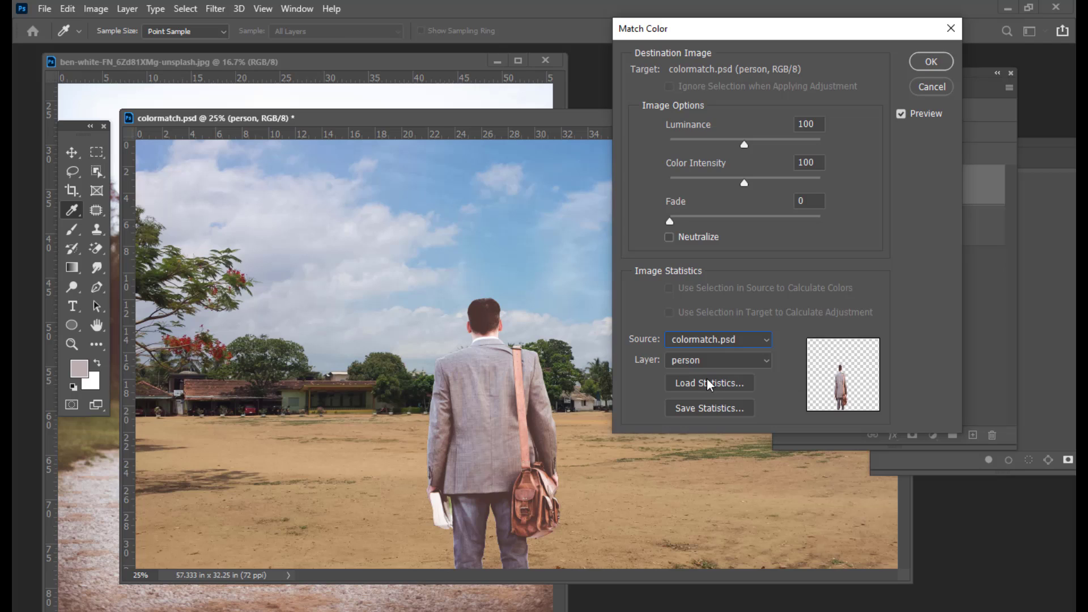
pyautogui.moveTo(733, 39)
pyautogui.mouseDown()
pyautogui.moveTo(705, 29)
pyautogui.moveTo(720, 34)
pyautogui.mouseUp()
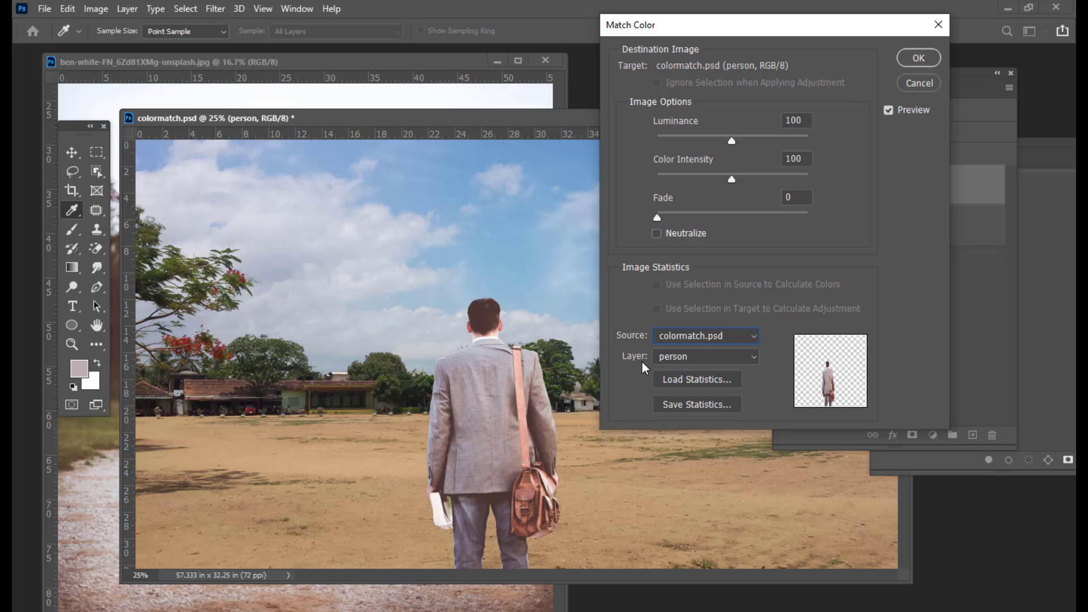
pyautogui.click(702, 361)
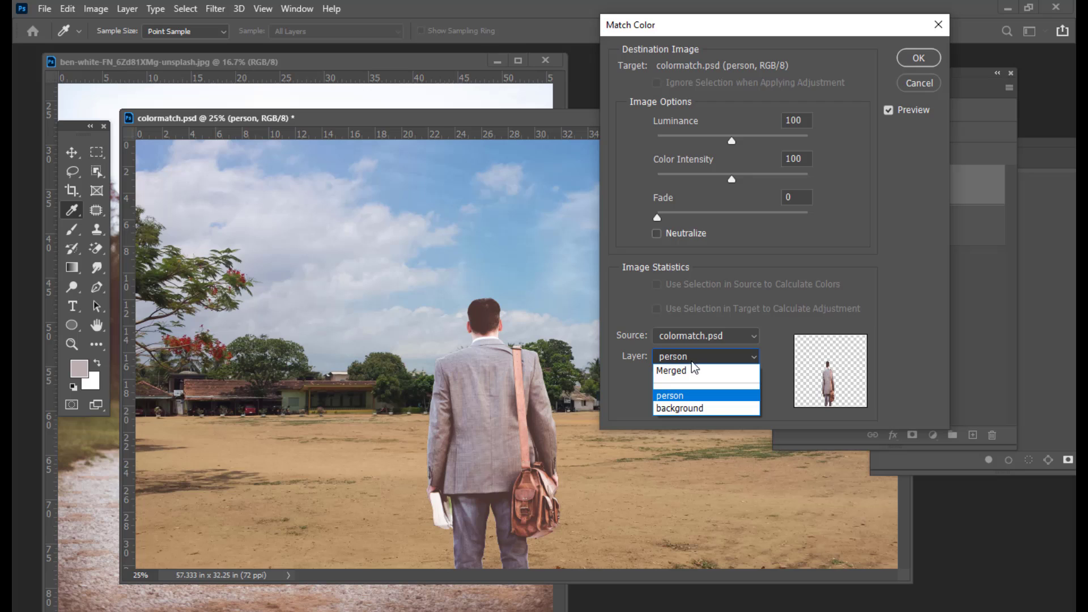
pyautogui.click(691, 411)
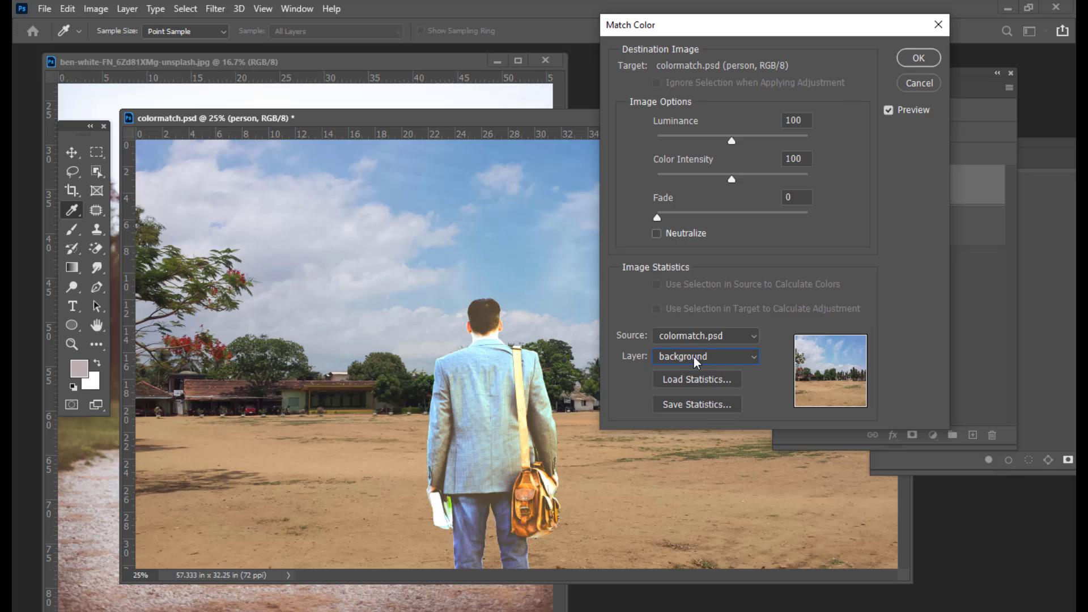
# Step: Turn on Neutralize for the colour match, keeping the man in view beside the dialog
pyautogui.moveTo(680, 24)
pyautogui.mouseDown()
pyautogui.moveTo(701, 22)
pyautogui.moveTo(667, 42)
pyautogui.moveTo(692, 40)
pyautogui.mouseUp()
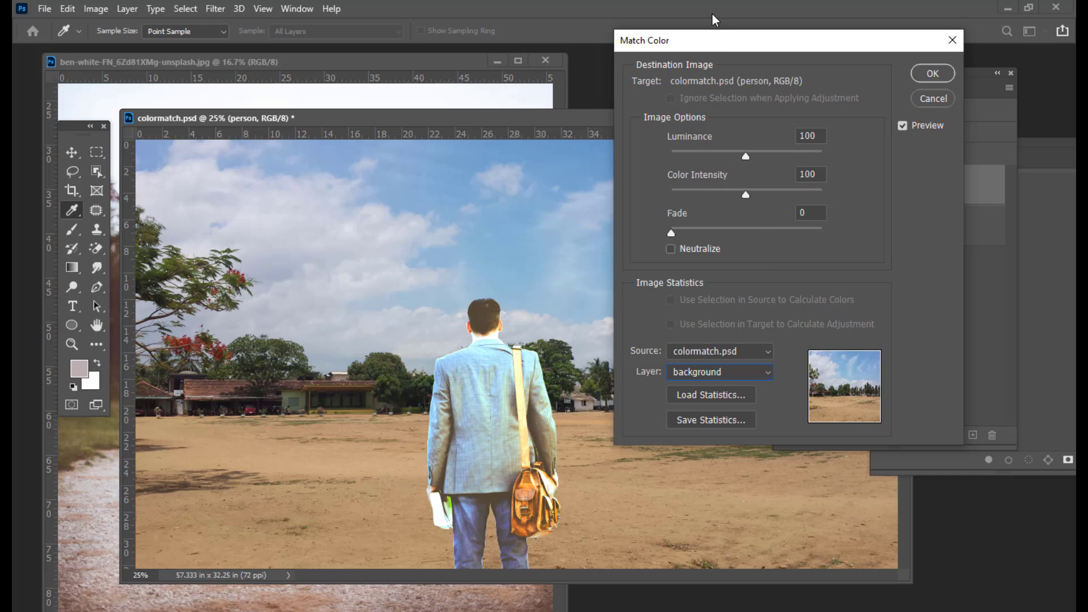
pyautogui.moveTo(706, 43); pyautogui.dragTo(720, 43)
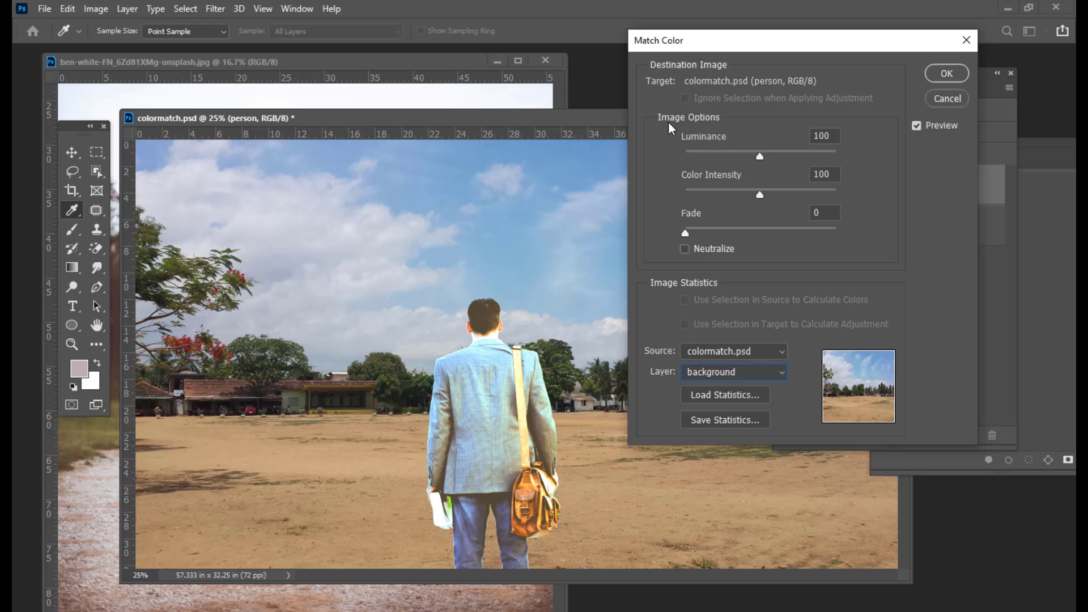
pyautogui.moveTo(699, 42)
pyautogui.mouseDown()
pyautogui.moveTo(714, 40)
pyautogui.moveTo(694, 46)
pyautogui.mouseUp()
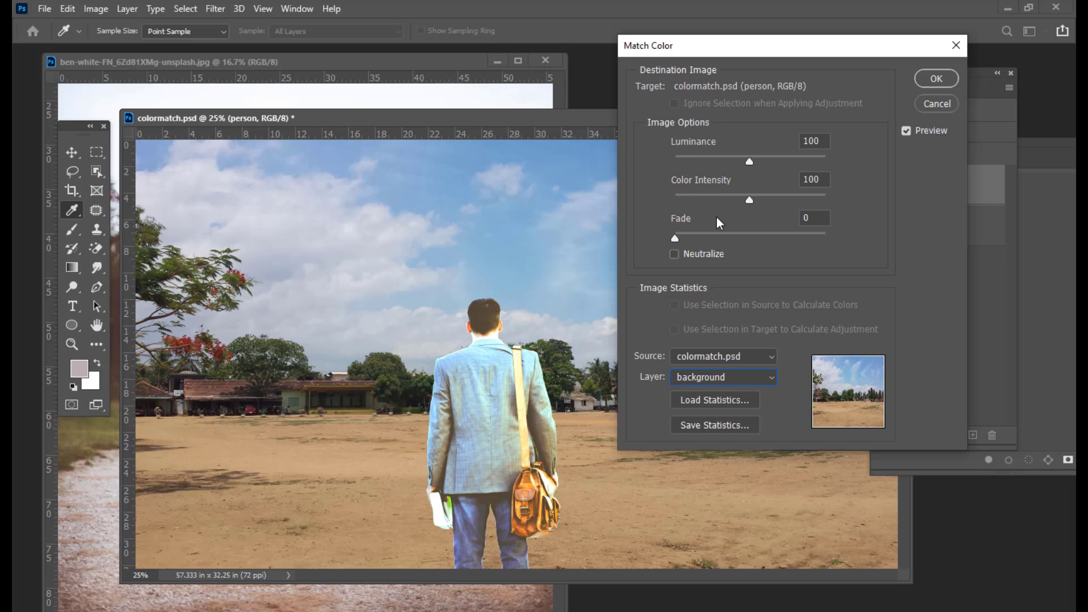
pyautogui.moveTo(685, 36)
pyautogui.mouseDown()
pyautogui.moveTo(703, 42)
pyautogui.moveTo(692, 34)
pyautogui.mouseUp()
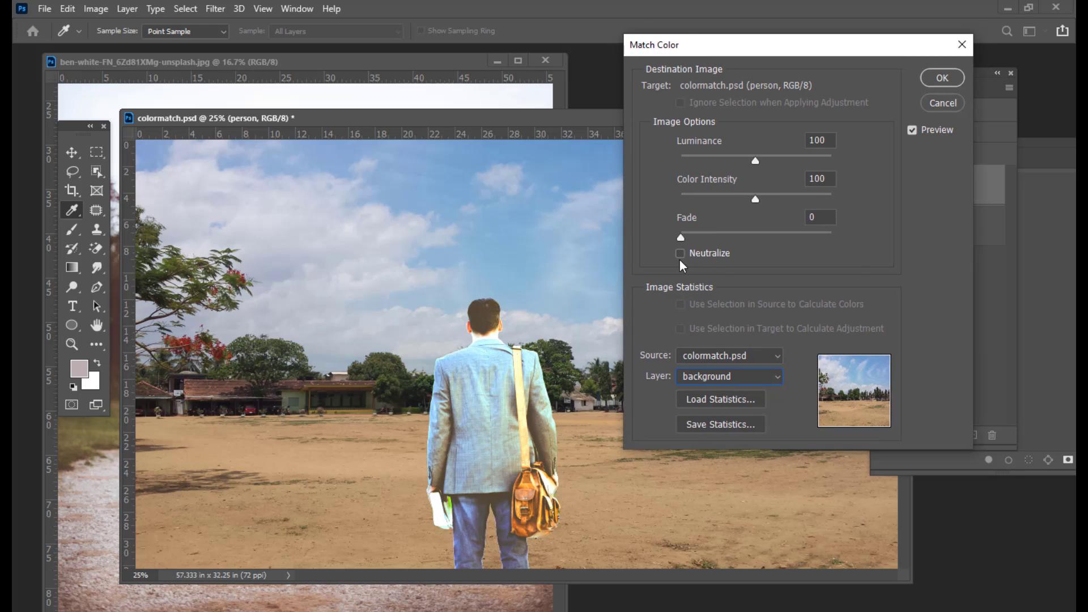
pyautogui.moveTo(747, 46); pyautogui.dragTo(718, 64)
pyautogui.click(676, 254)
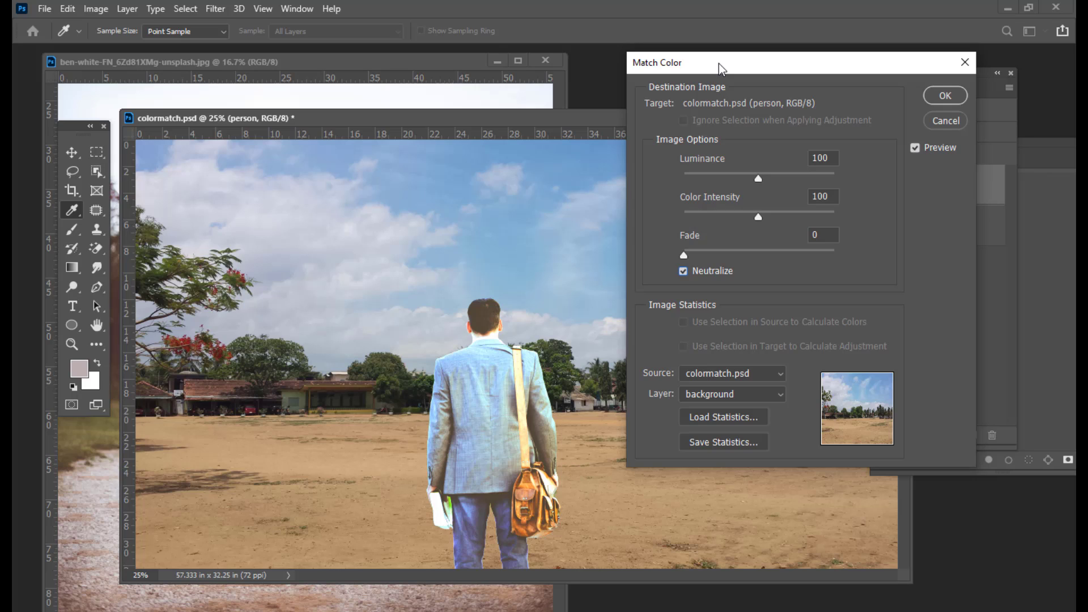
# Step: Try Match Color Fade strengths across the full range and set Fade to 54
pyautogui.moveTo(719, 63); pyautogui.dragTo(693, 71)
pyautogui.moveTo(659, 253); pyautogui.dragTo(843, 260)
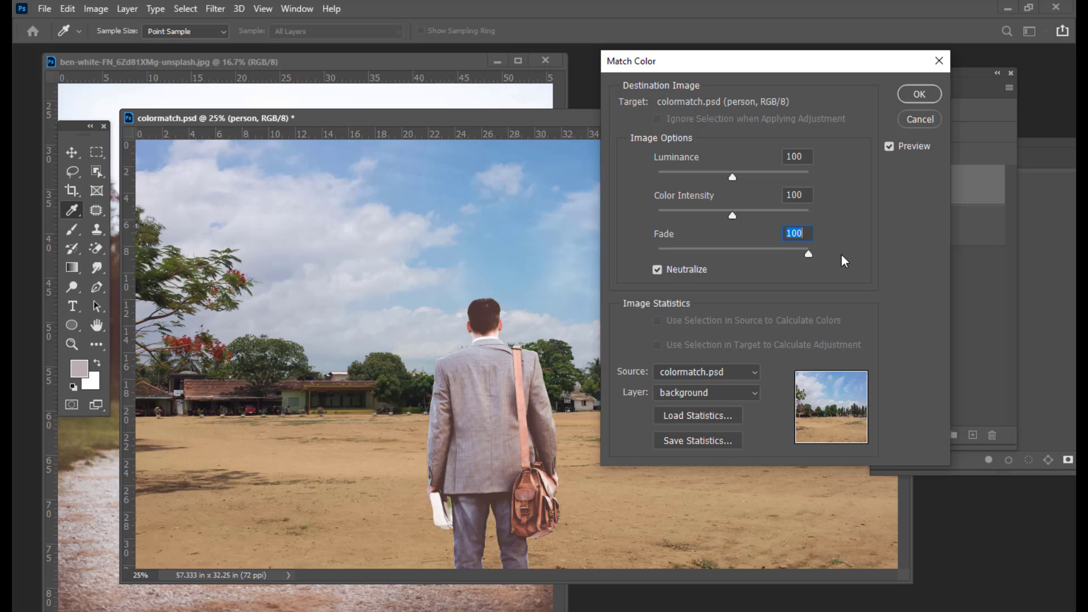
pyautogui.moveTo(808, 253); pyautogui.dragTo(735, 258)
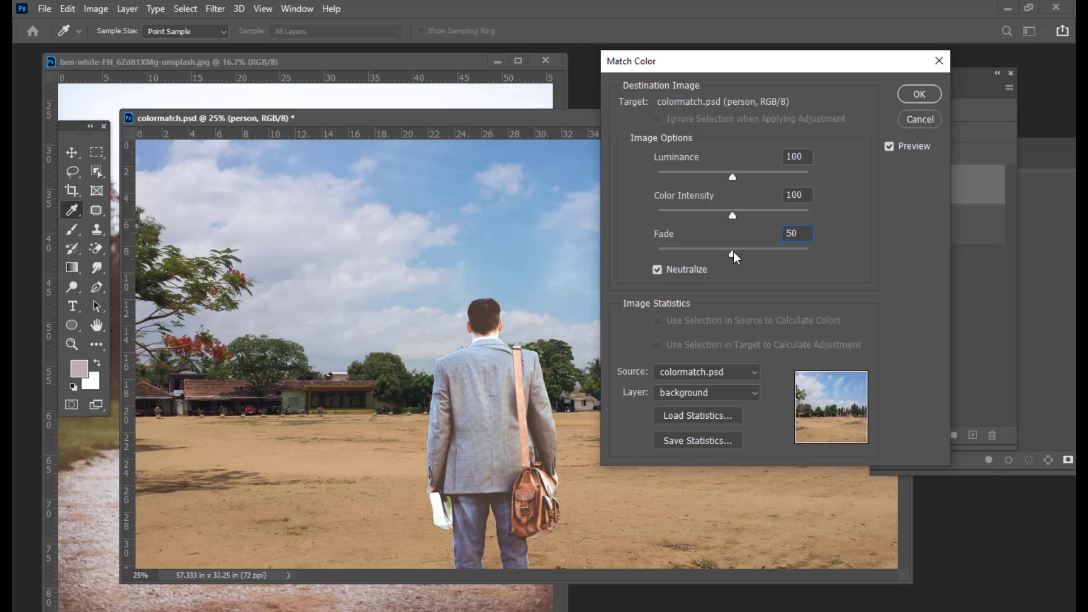
pyautogui.moveTo(733, 256); pyautogui.dragTo(653, 259)
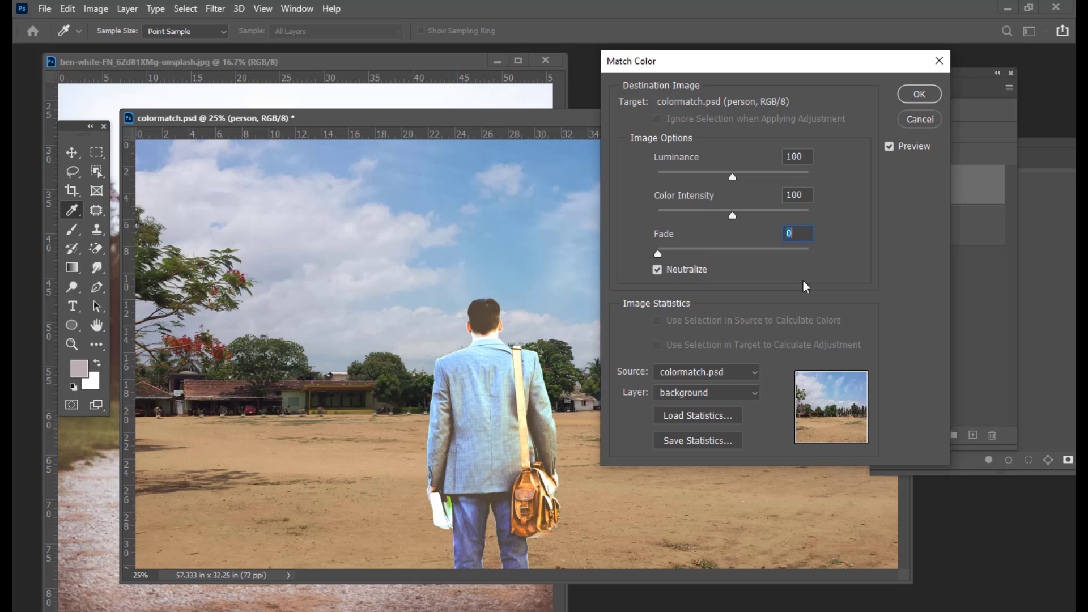
pyautogui.moveTo(657, 254); pyautogui.dragTo(739, 254)
pyautogui.moveTo(710, 65); pyautogui.dragTo(718, 69)
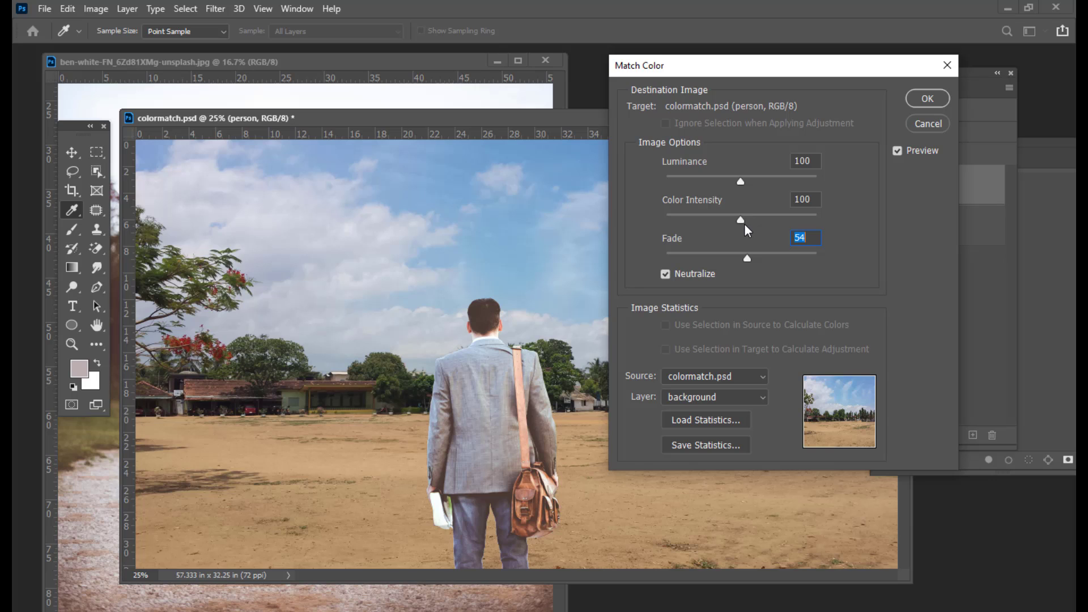
# Step: Try stronger and weaker colour on the man and set Color Intensity to 87
pyautogui.moveTo(742, 220); pyautogui.dragTo(765, 220)
pyautogui.moveTo(793, 217); pyautogui.dragTo(665, 220)
pyautogui.moveTo(667, 219); pyautogui.dragTo(746, 218)
pyautogui.moveTo(730, 222); pyautogui.dragTo(734, 223)
pyautogui.click(733, 223)
pyautogui.moveTo(687, 69); pyautogui.dragTo(717, 68)
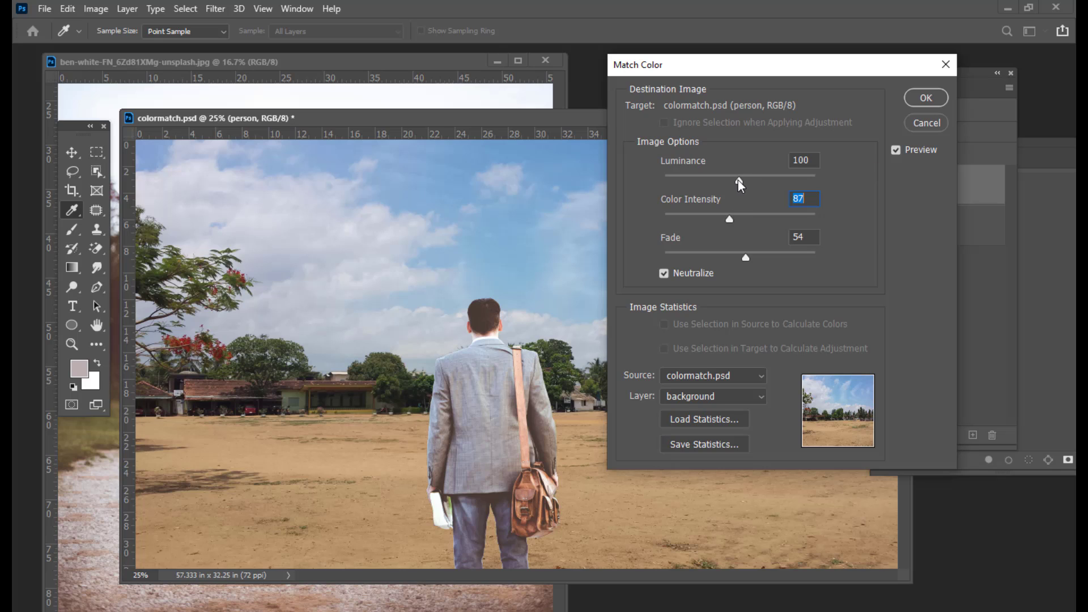
# Step: Set Luminance to 58, apply the Match Color adjustment and return to the Move tool
pyautogui.moveTo(740, 183); pyautogui.dragTo(697, 191)
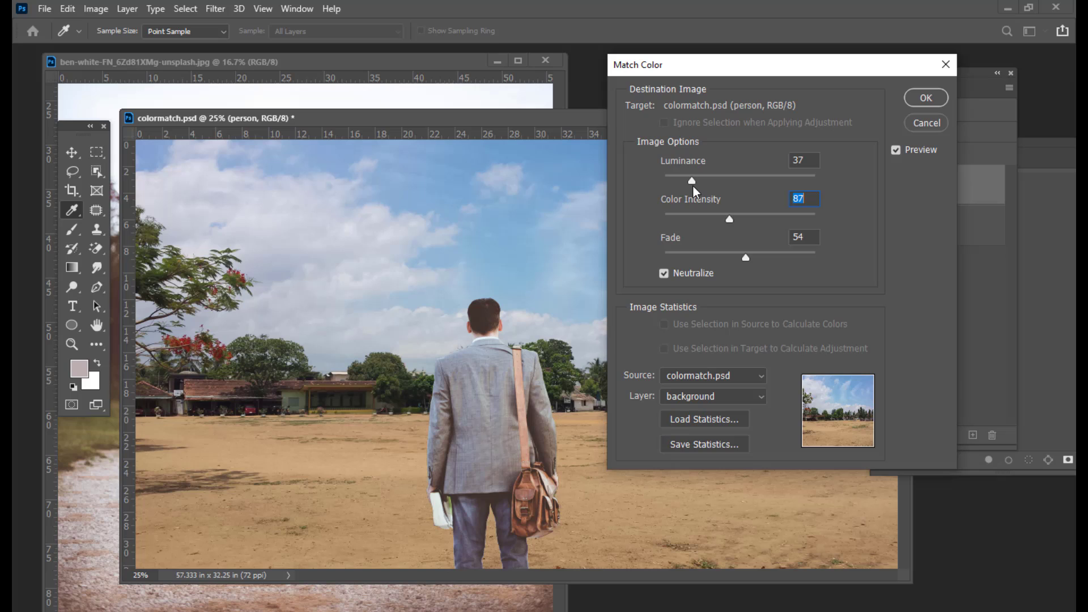
pyautogui.moveTo(693, 188); pyautogui.dragTo(712, 191)
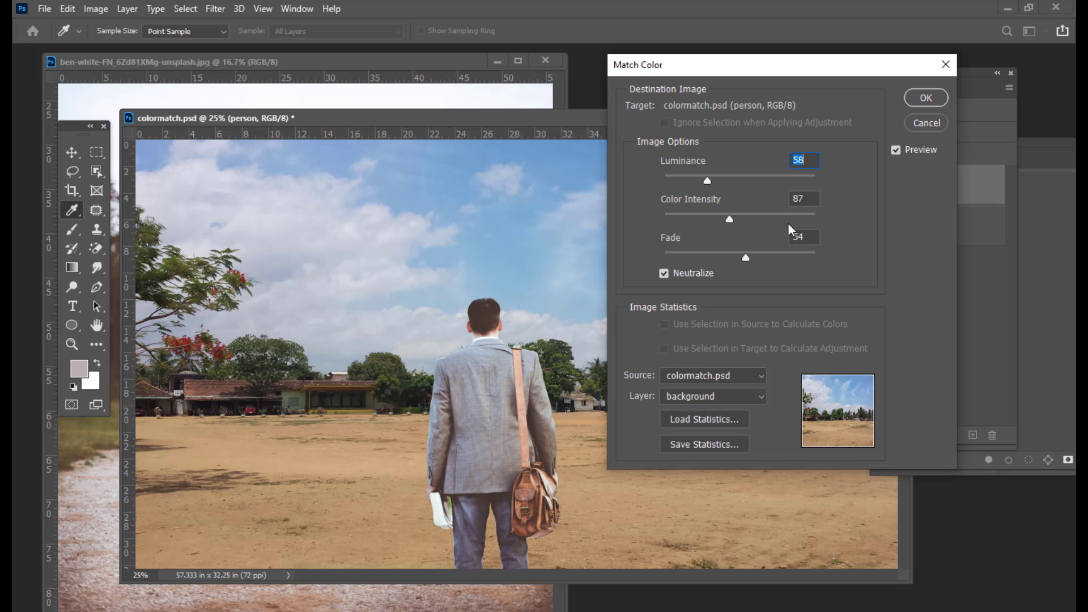
pyautogui.moveTo(717, 76)
pyautogui.mouseDown()
pyautogui.moveTo(682, 82)
pyautogui.moveTo(721, 74)
pyautogui.mouseUp()
pyautogui.click(870, 107)
pyautogui.press('v')
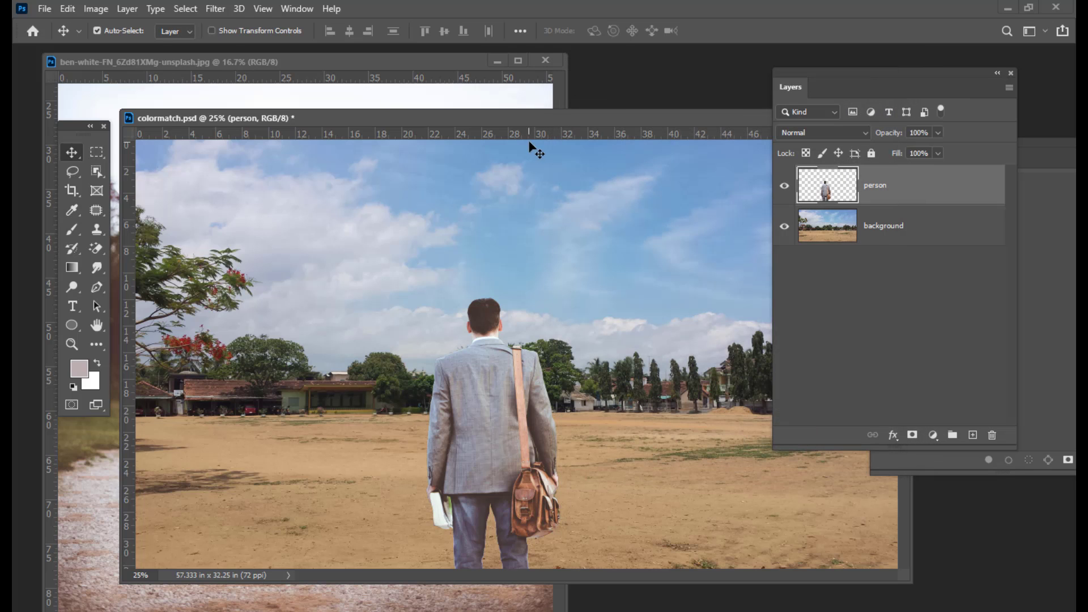
# Step: Rearrange the composite window and Layers panel, and add a Curves adjustment layer above the person layer
pyautogui.moveTo(565, 120); pyautogui.dragTo(512, 116)
pyautogui.moveTo(818, 80); pyautogui.dragTo(788, 82)
pyautogui.moveTo(616, 121); pyautogui.dragTo(612, 111)
pyautogui.moveTo(809, 79); pyautogui.dragTo(692, 70)
pyautogui.click(784, 431)
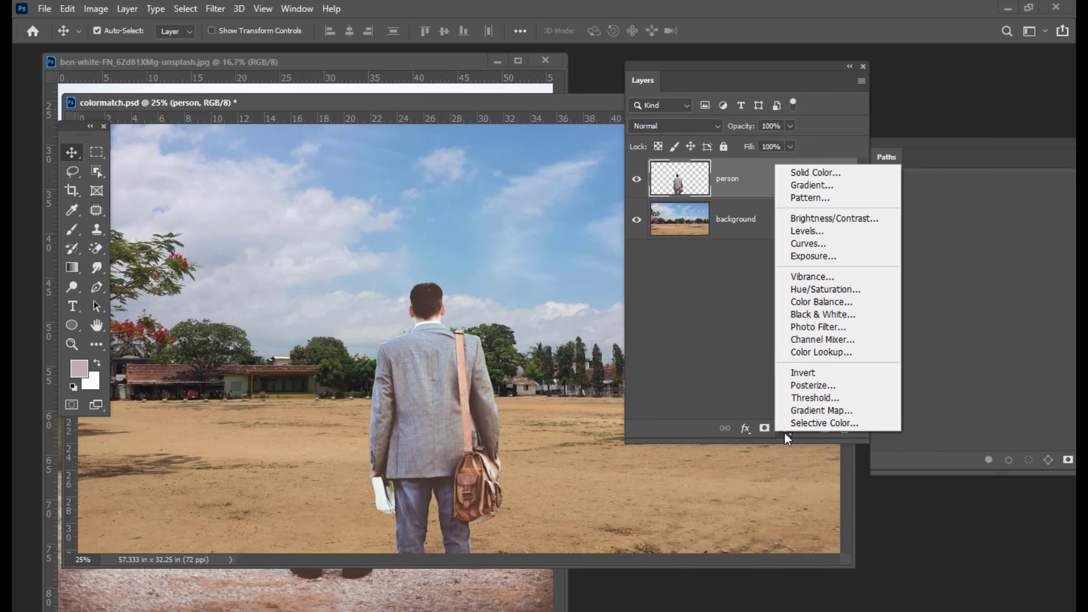
pyautogui.click(823, 248)
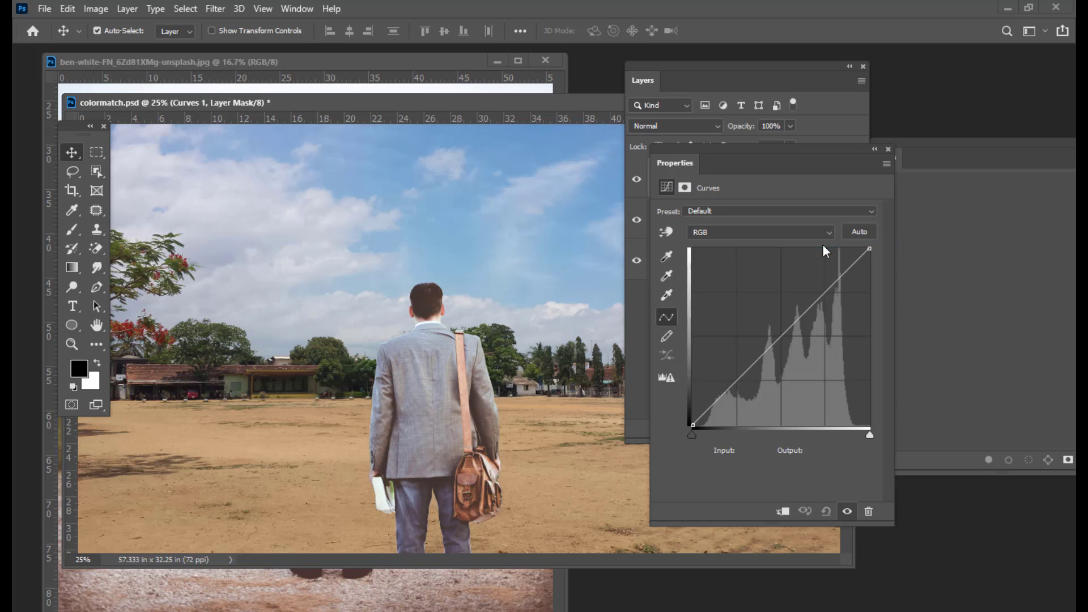
pyautogui.moveTo(727, 159); pyautogui.dragTo(673, 136)
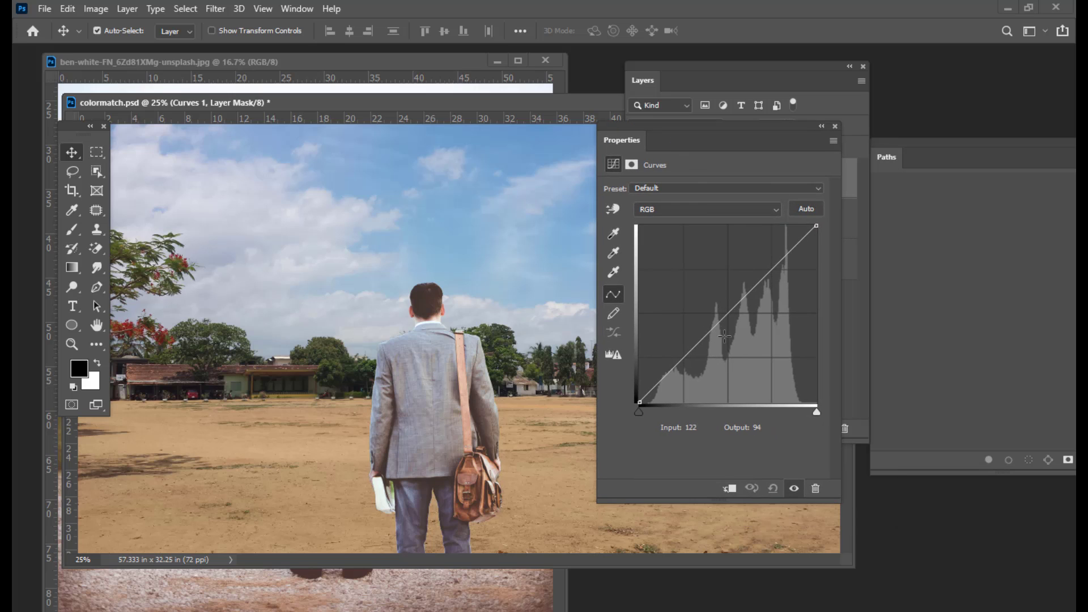
pyautogui.moveTo(684, 136); pyautogui.dragTo(690, 135)
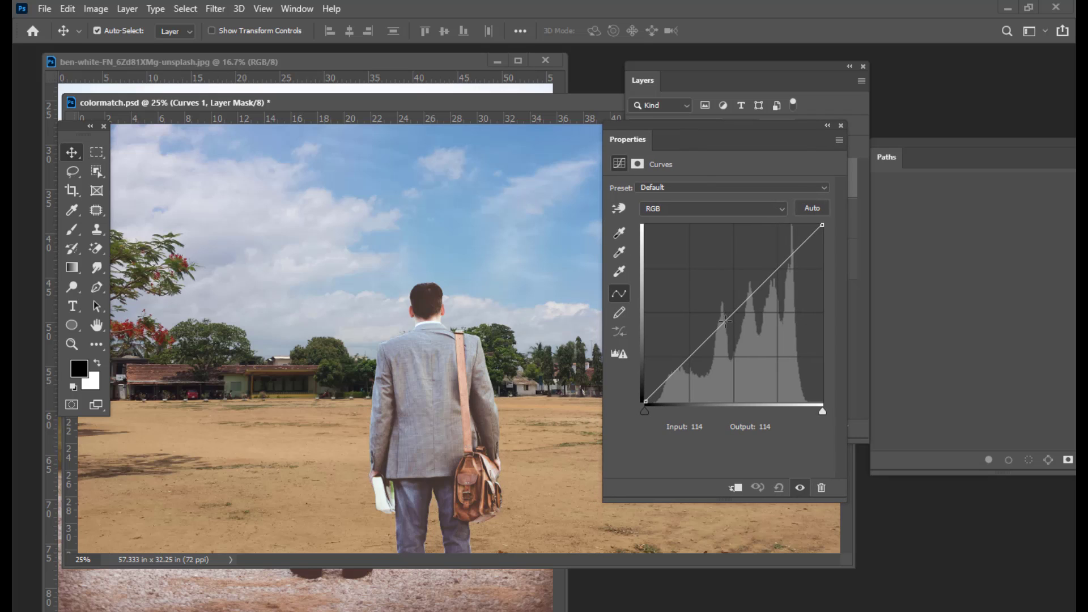
# Step: Add a midtone point to the RGB curve at input 126, output 116, and clip the Curves adjustment to the person layer
pyautogui.moveTo(728, 317); pyautogui.dragTo(733, 321)
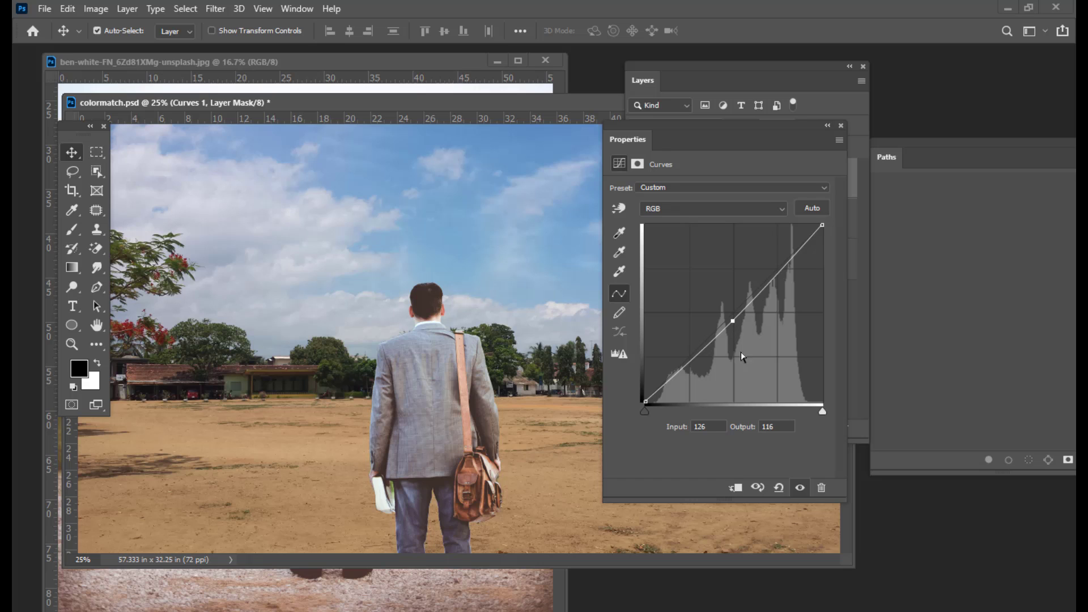
pyautogui.moveTo(655, 136); pyautogui.dragTo(685, 131)
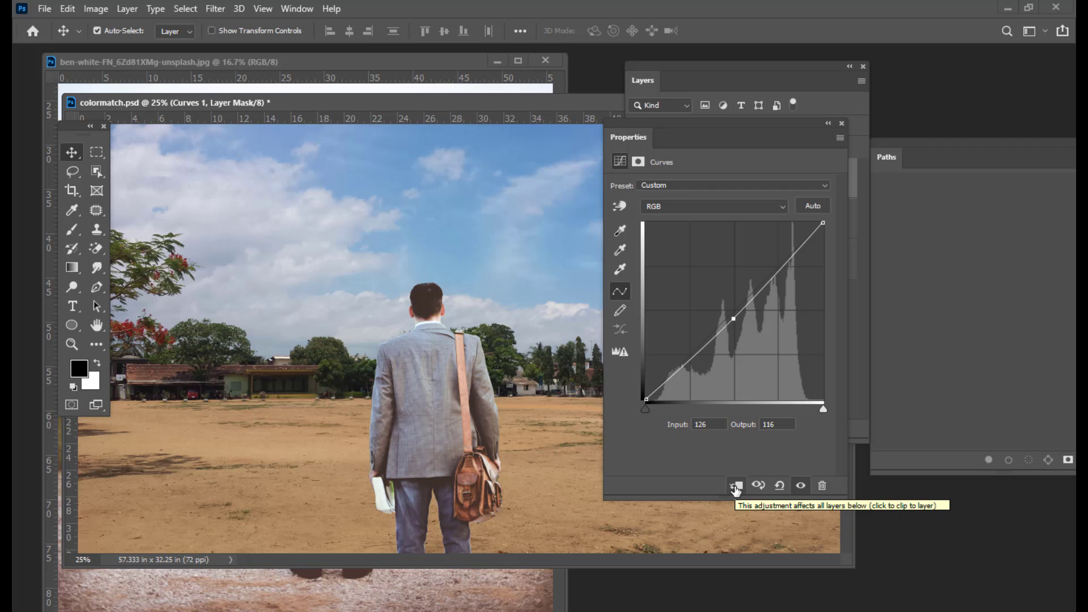
pyautogui.click(735, 487)
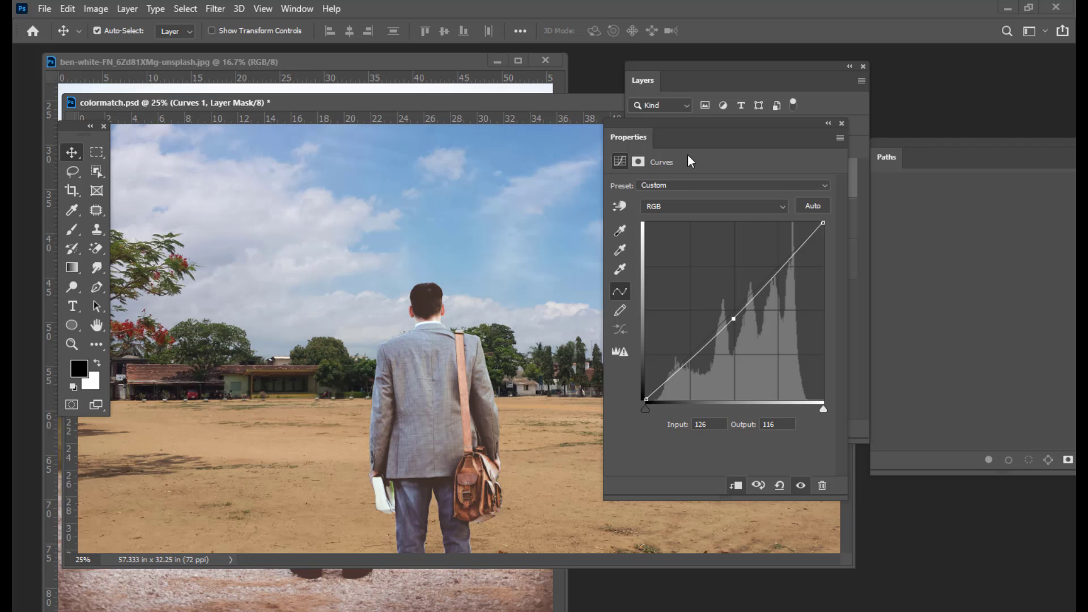
pyautogui.moveTo(645, 132); pyautogui.dragTo(636, 159)
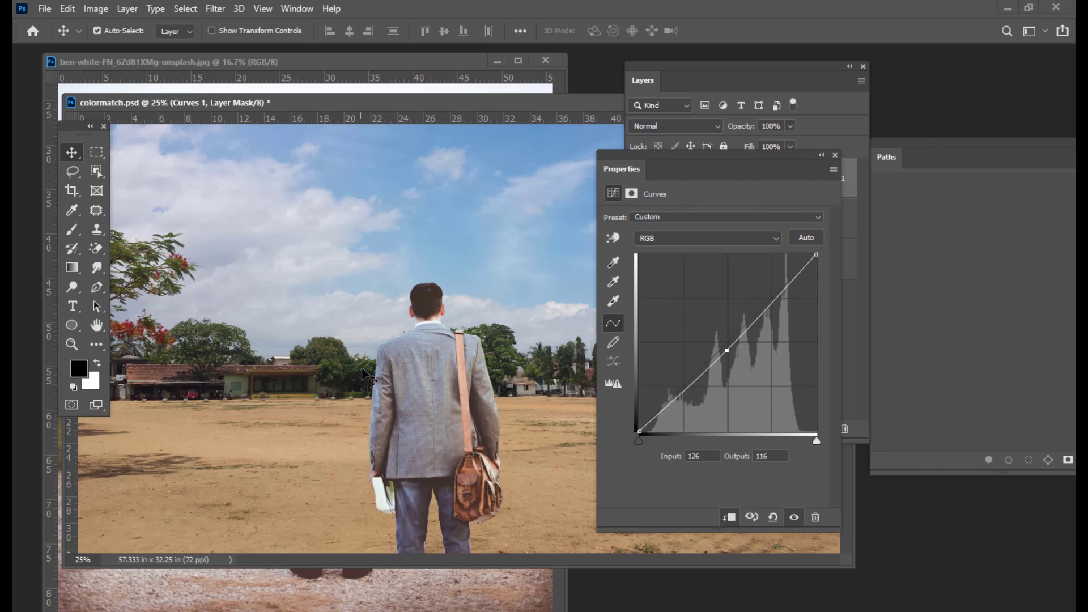
# Step: Darken the man further by moving the RGB curve's midtone point to input 140, output 109
pyautogui.moveTo(727, 350); pyautogui.dragTo(736, 357)
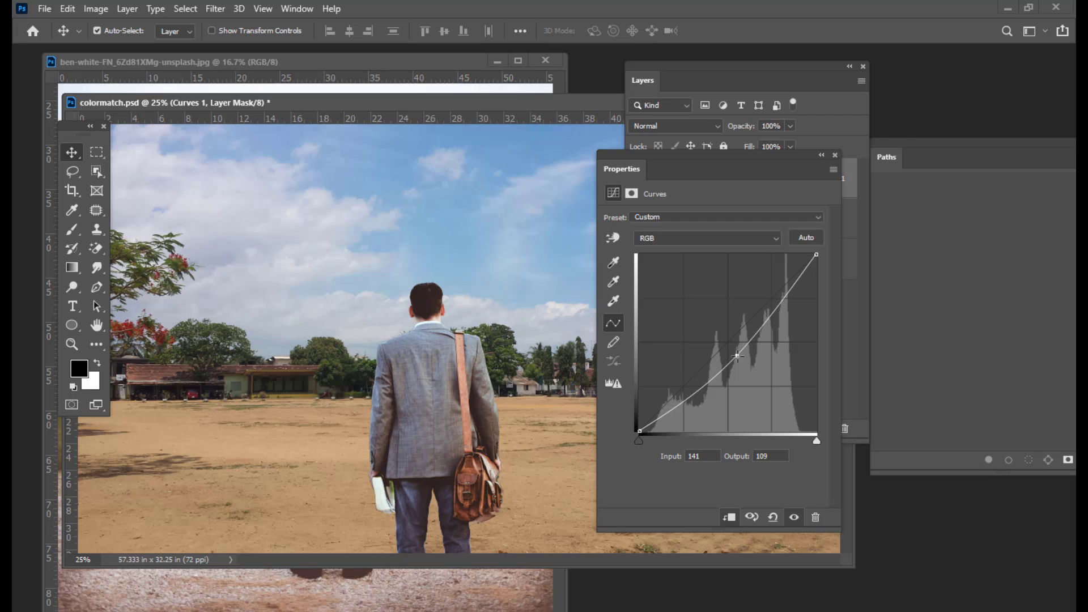
pyautogui.moveTo(673, 170)
pyautogui.mouseDown()
pyautogui.moveTo(714, 175)
pyautogui.moveTo(670, 168)
pyautogui.mouseUp()
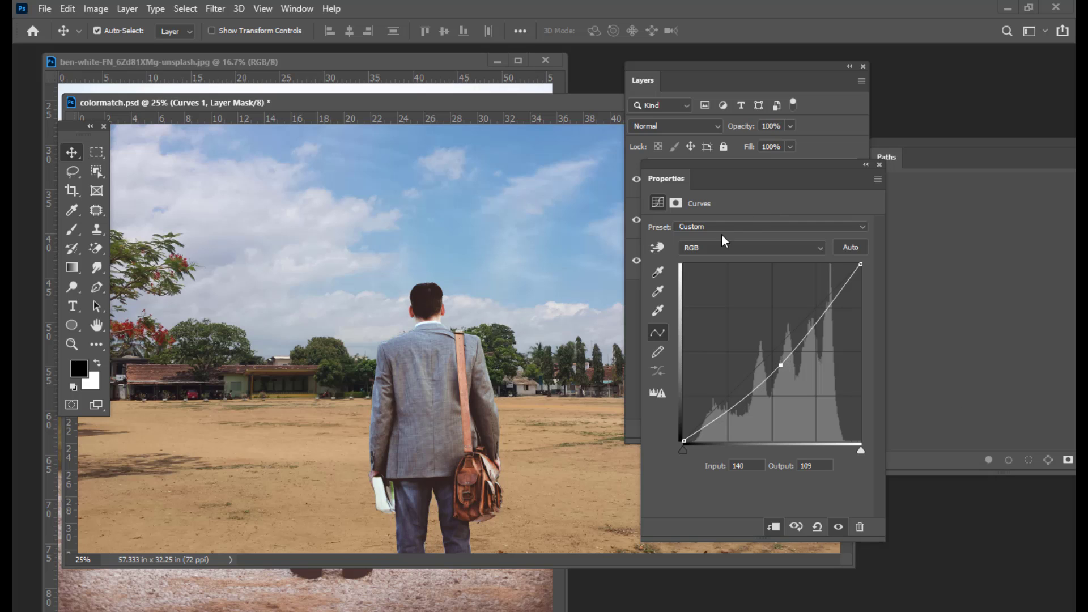
# Step: Switch the Curves adjustment to the Blue channel and pull its midtone point down to input 141, output 114
pyautogui.click(724, 251)
pyautogui.click(698, 293)
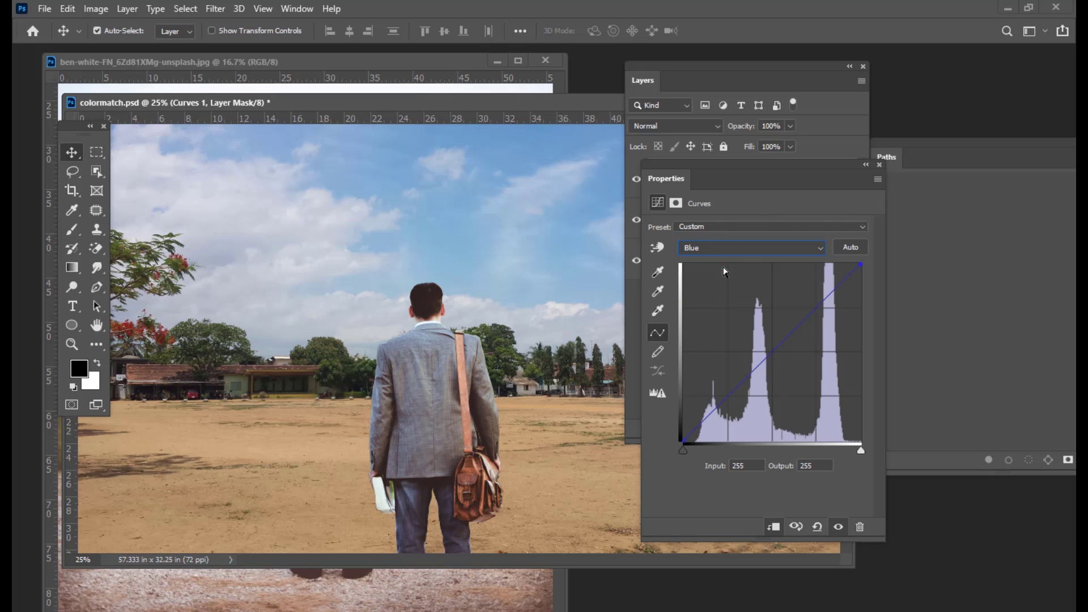
pyautogui.moveTo(686, 164); pyautogui.dragTo(672, 165)
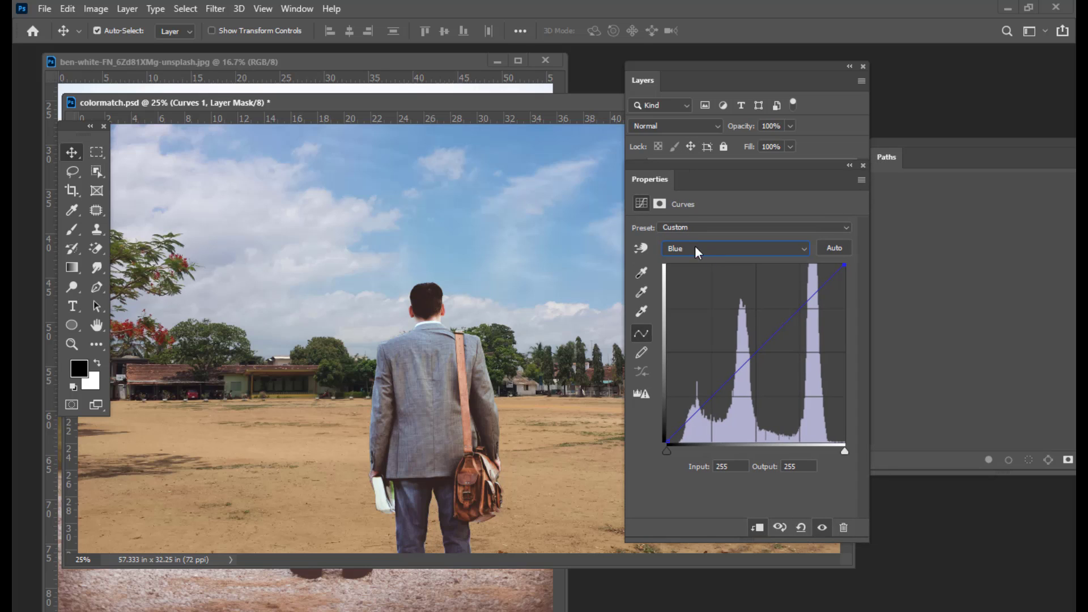
pyautogui.click(692, 250)
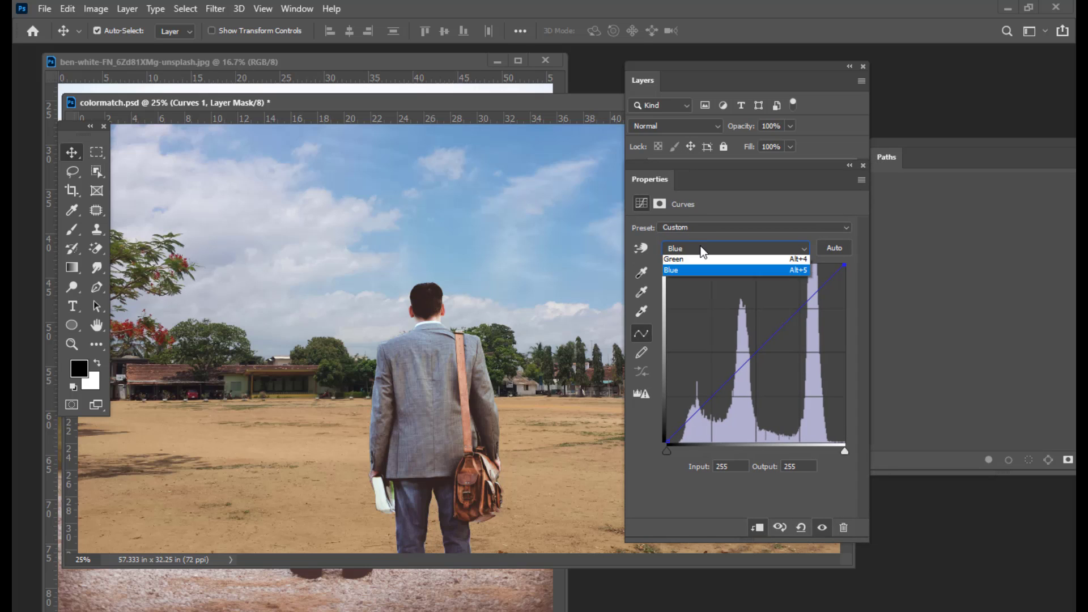
pyautogui.click(728, 294)
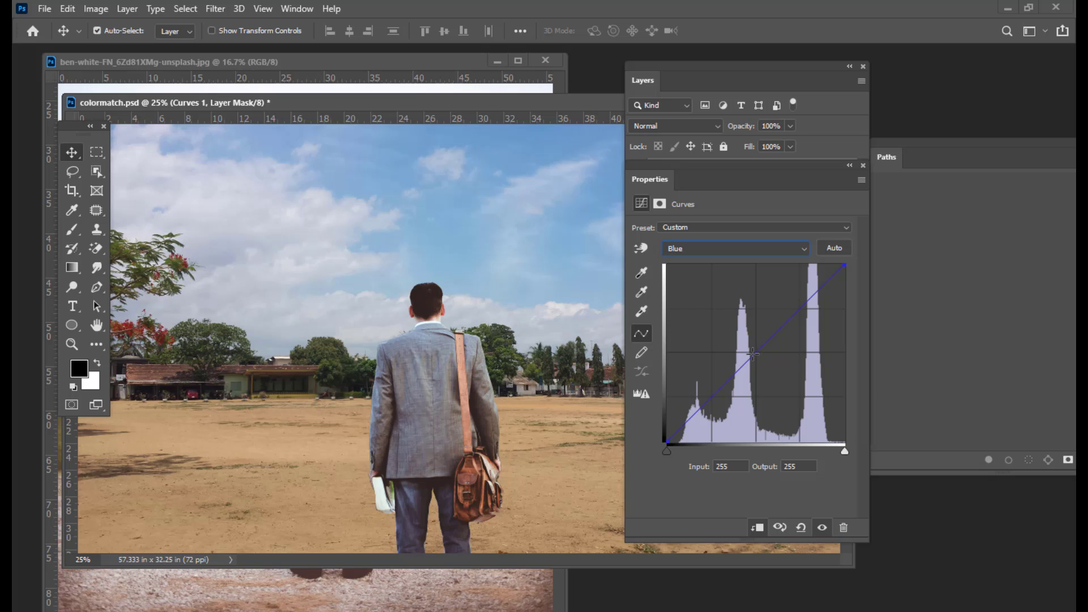
pyautogui.moveTo(753, 354); pyautogui.dragTo(765, 362)
pyautogui.moveTo(765, 361); pyautogui.dragTo(762, 360)
pyautogui.moveTo(762, 361)
pyautogui.mouseDown()
pyautogui.moveTo(733, 338)
pyautogui.moveTo(763, 361)
pyautogui.mouseUp()
pyautogui.moveTo(763, 361); pyautogui.dragTo(764, 362)
# Step: Move the Properties and Layers panels off the composite window to view the colour-corrected man and the layer stack
pyautogui.moveTo(692, 174); pyautogui.dragTo(877, 171)
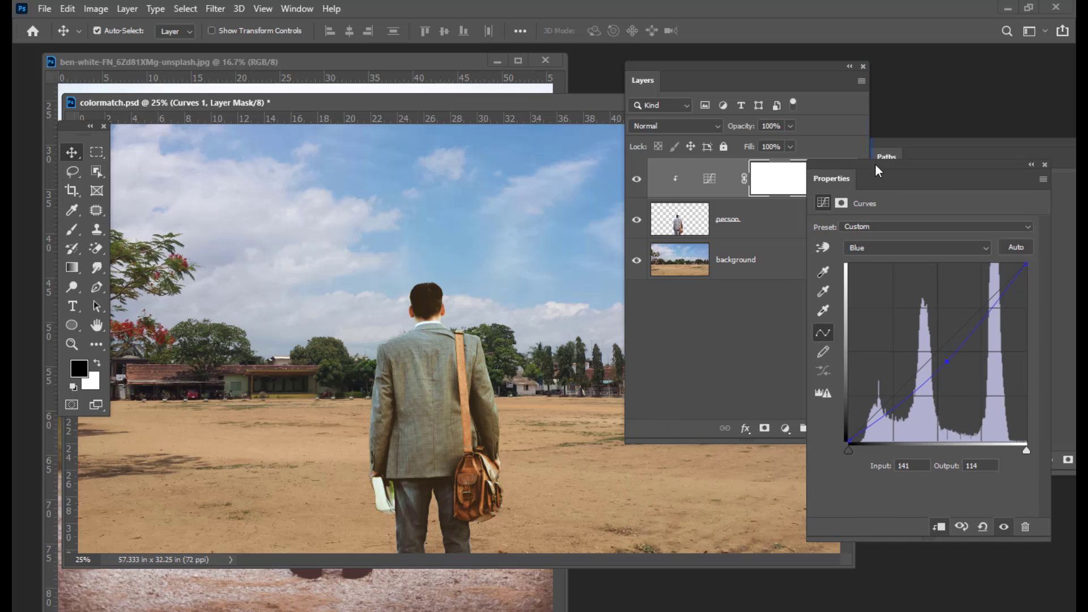
pyautogui.moveTo(685, 65); pyautogui.dragTo(814, 77)
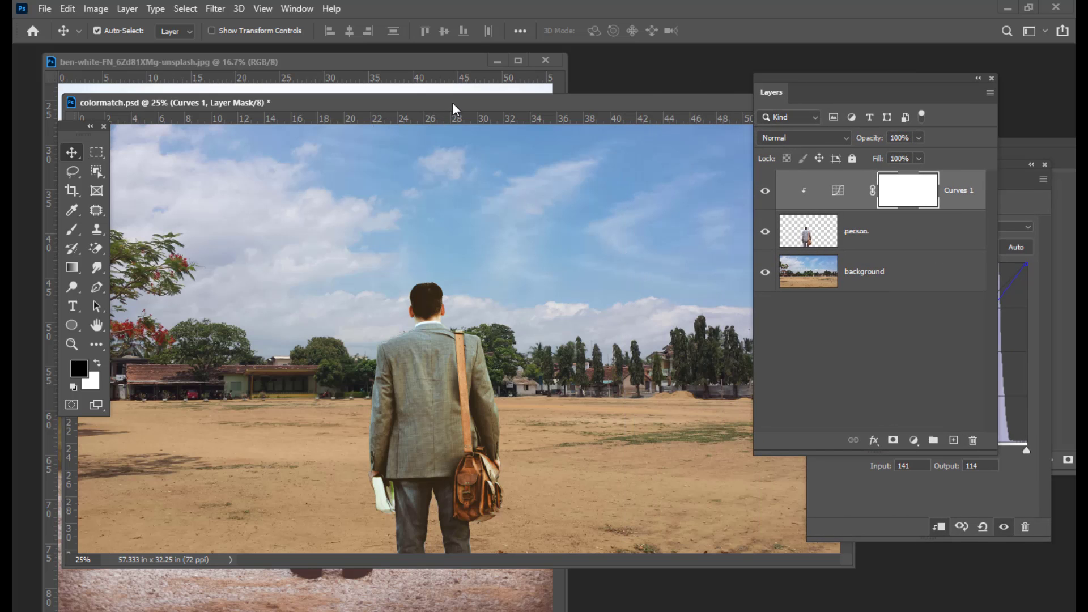
pyautogui.moveTo(453, 110); pyautogui.dragTo(472, 104)
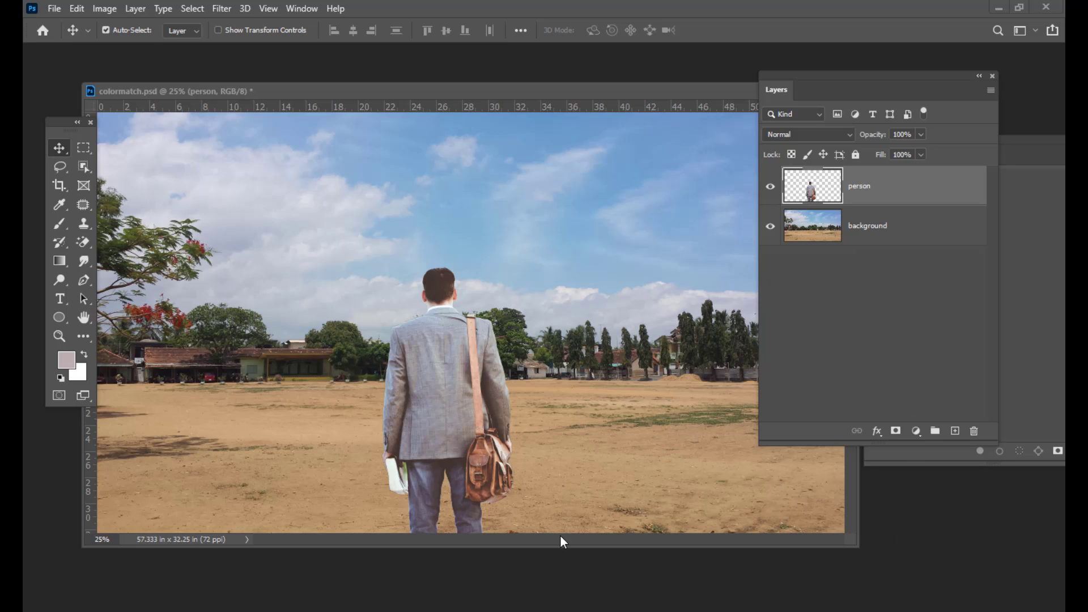
# Step: Add a Curves adjustment layer above the person layer and clip it to that layer
pyautogui.moveTo(806, 77); pyautogui.dragTo(797, 89)
pyautogui.moveTo(576, 98)
pyautogui.mouseDown()
pyautogui.moveTo(624, 89)
pyautogui.moveTo(583, 77)
pyautogui.moveTo(586, 95)
pyautogui.mouseUp()
pyautogui.moveTo(825, 92); pyautogui.dragTo(817, 96)
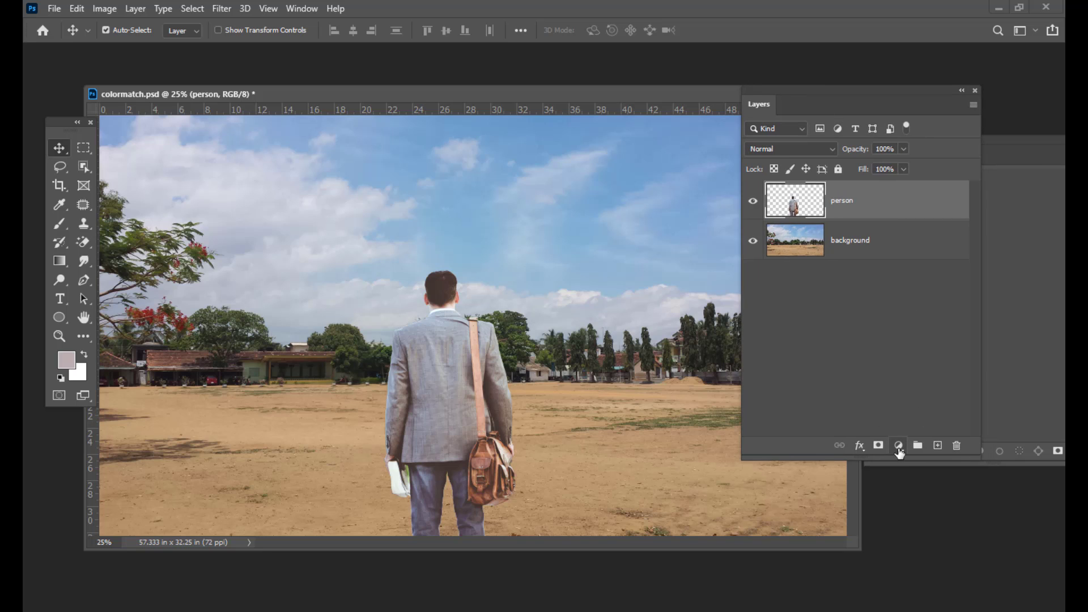
pyautogui.moveTo(838, 97); pyautogui.dragTo(836, 97)
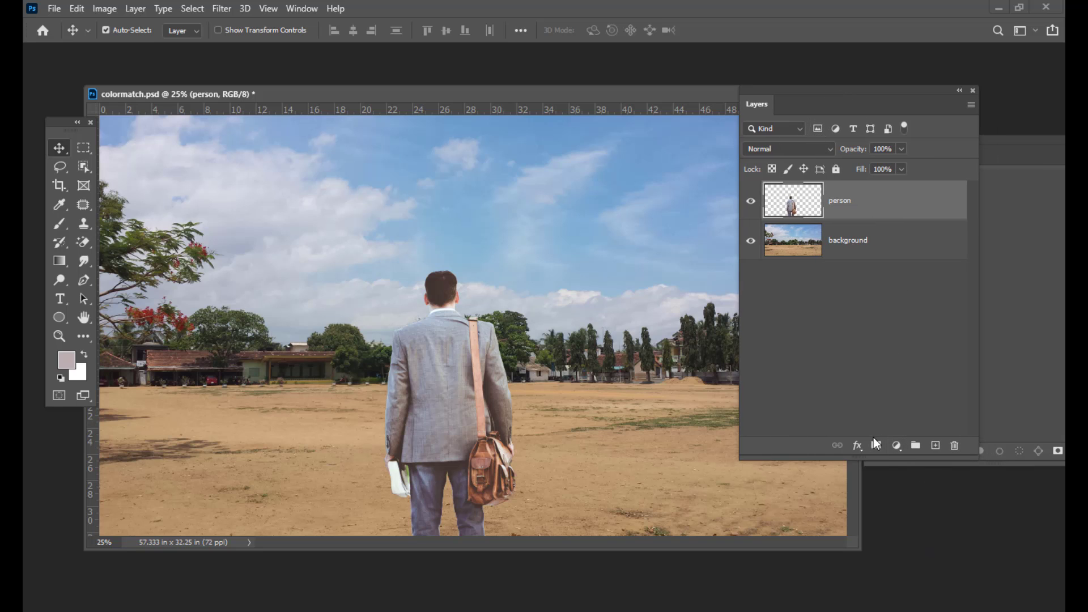
pyautogui.click(897, 446)
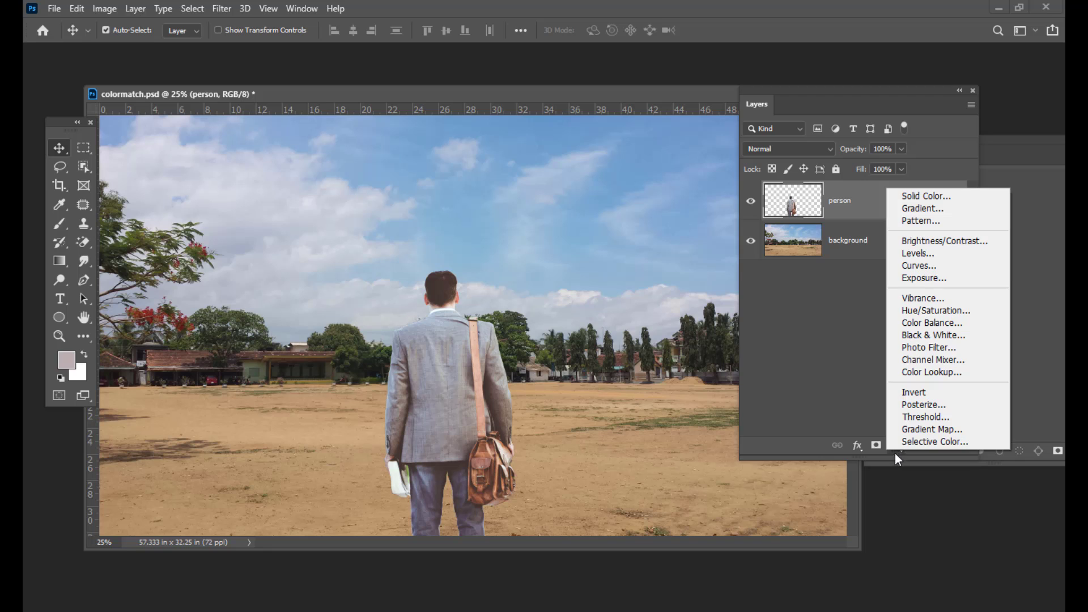
pyautogui.click(897, 448)
pyautogui.click(896, 447)
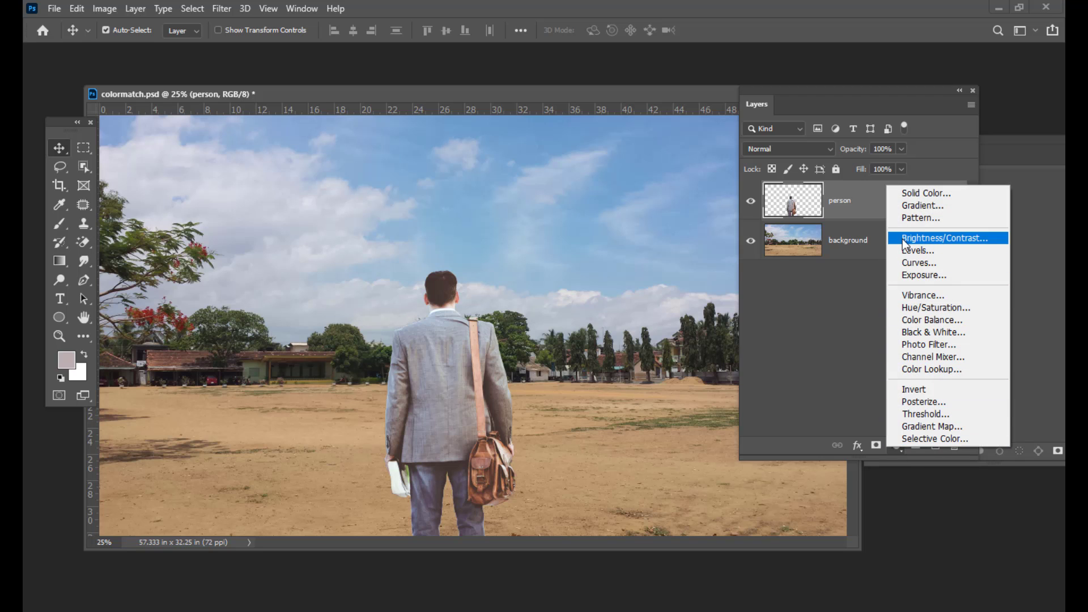
pyautogui.click(935, 267)
pyautogui.moveTo(856, 187); pyautogui.dragTo(626, 64)
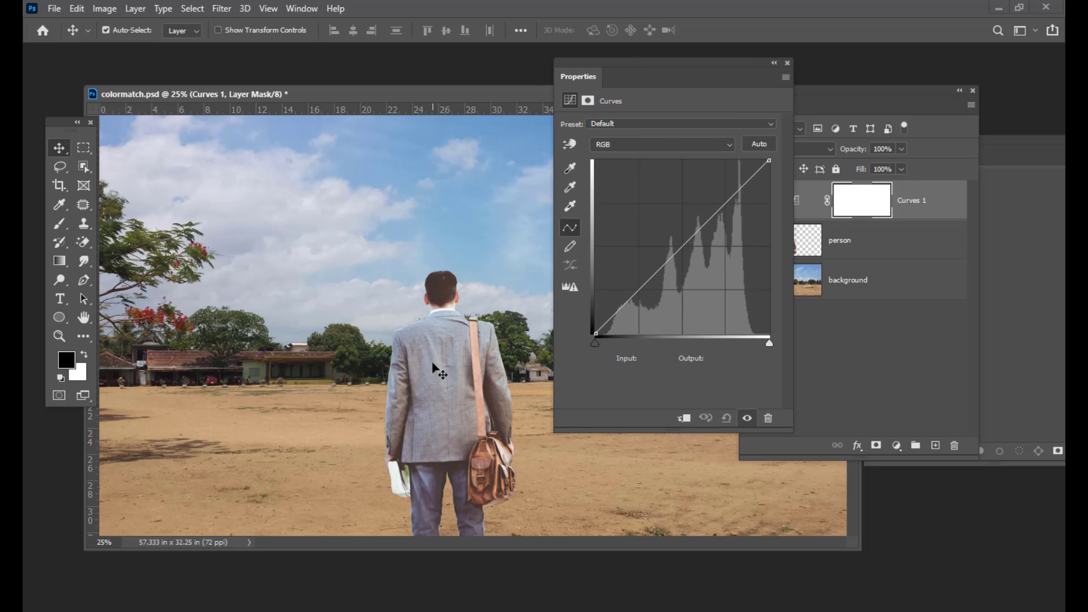
pyautogui.click(685, 419)
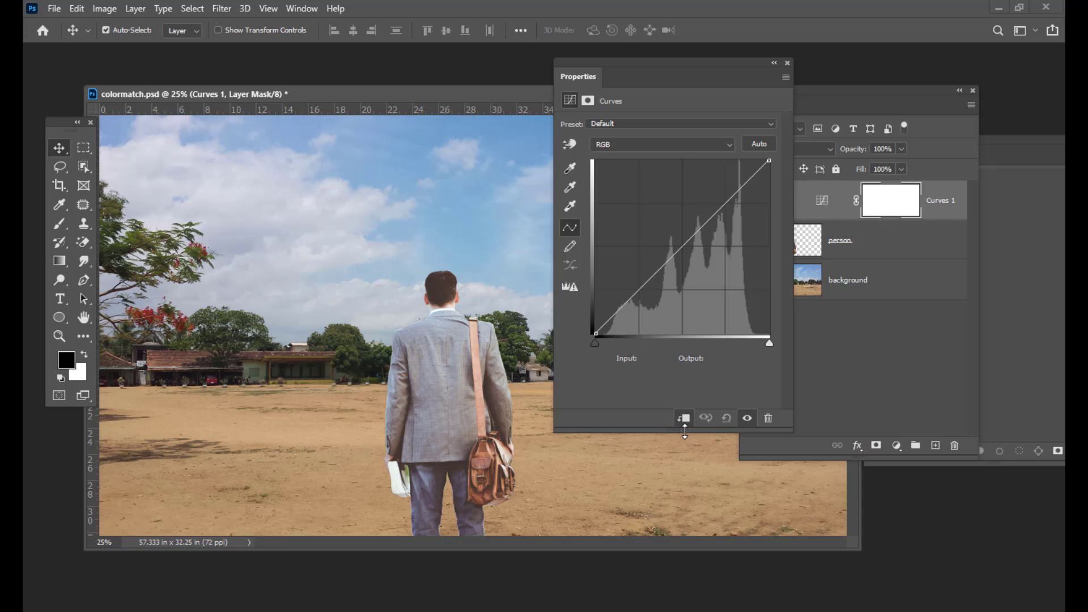
pyautogui.moveTo(677, 61); pyautogui.dragTo(659, 64)
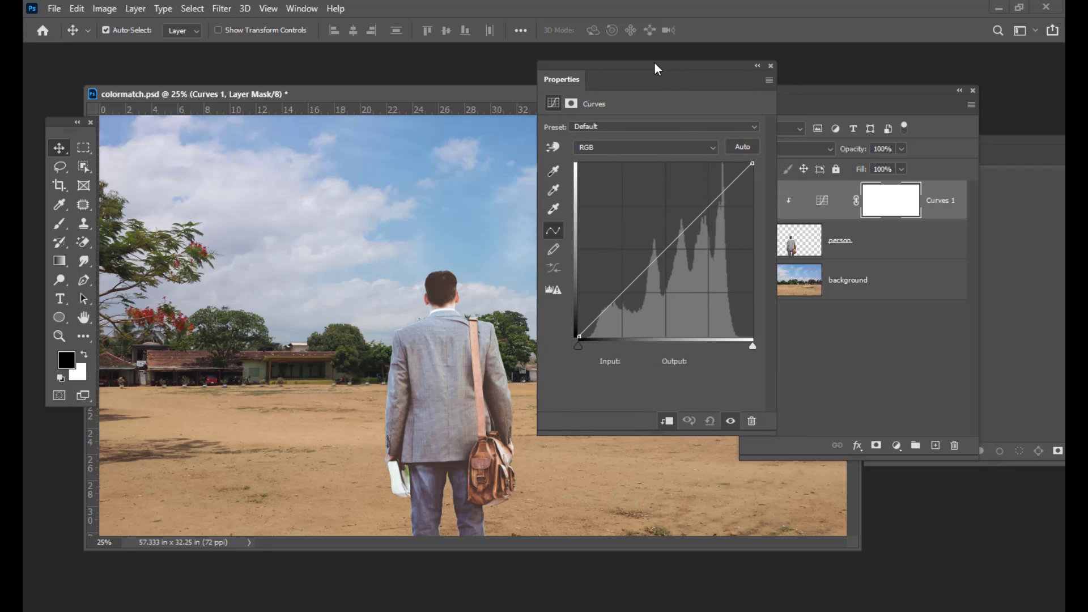
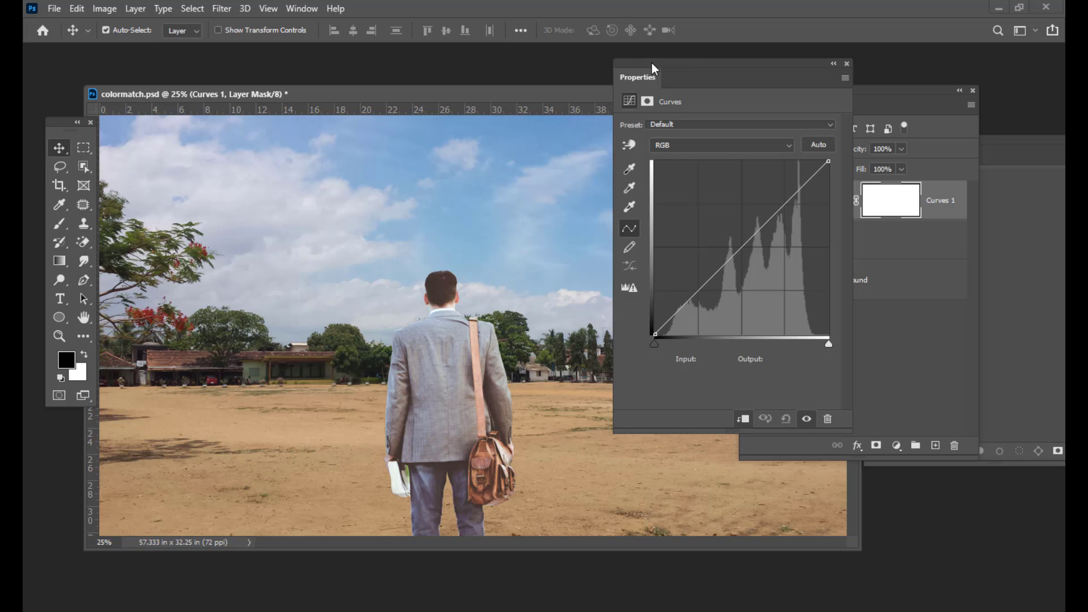
pyautogui.moveTo(651, 65); pyautogui.dragTo(679, 62)
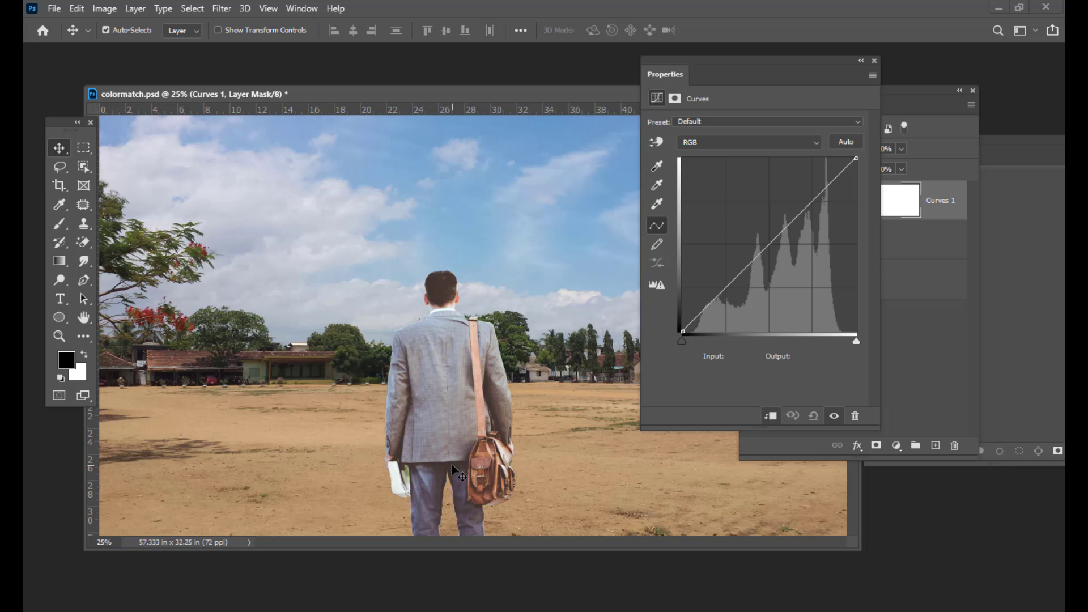
pyautogui.moveTo(687, 62)
pyautogui.mouseDown()
pyautogui.moveTo(675, 67)
pyautogui.moveTo(685, 64)
pyautogui.mouseUp()
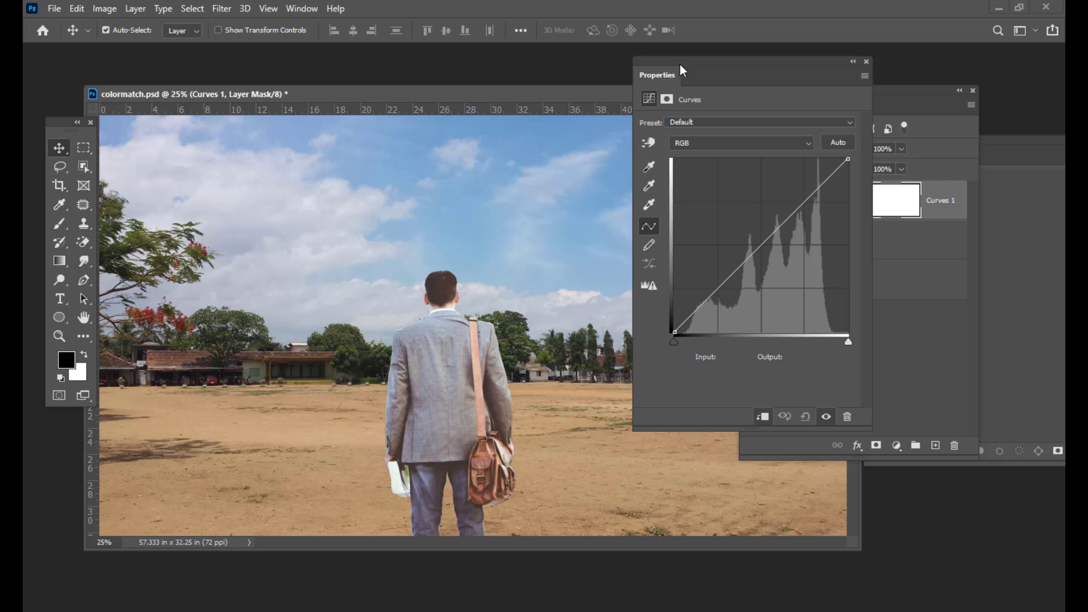
pyautogui.click(651, 168)
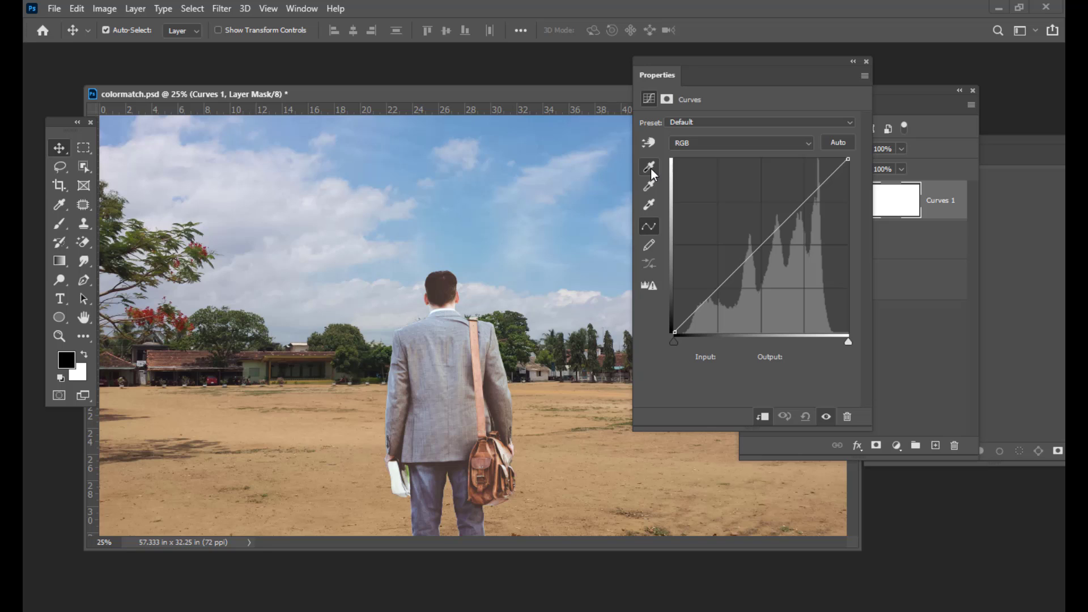
pyautogui.click(655, 209)
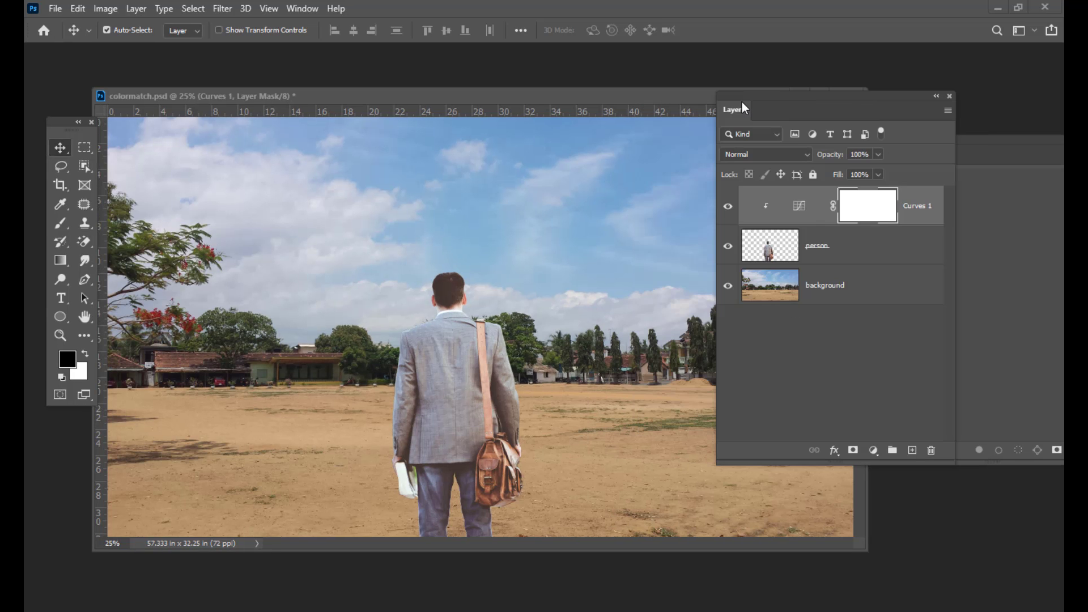
# Step: Reopen the clipped Curves adjustment's settings and place the panel beside the man
pyautogui.moveTo(742, 102); pyautogui.dragTo(743, 100)
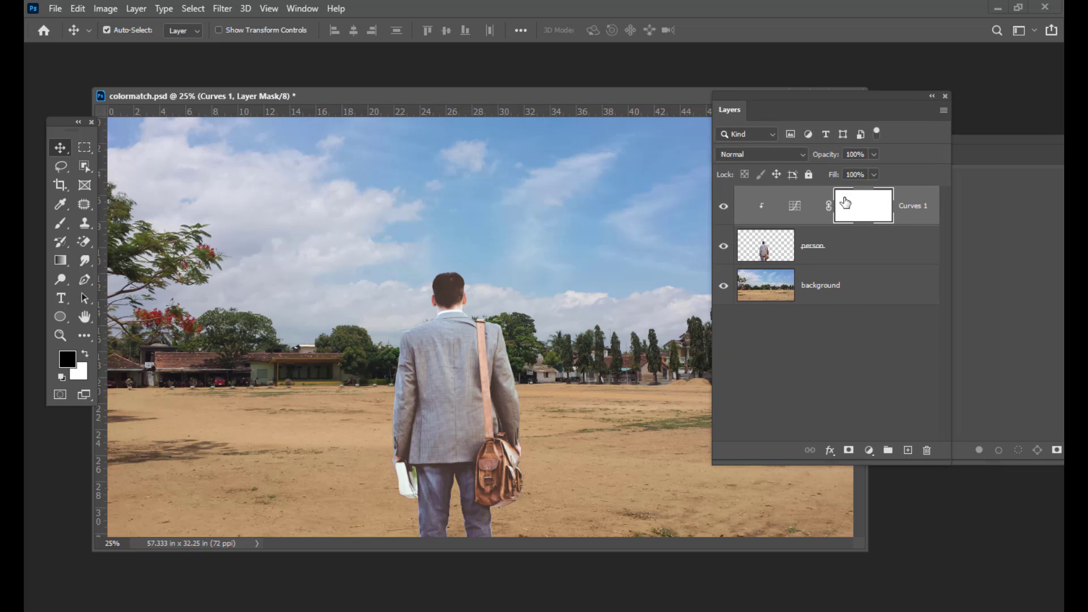
pyautogui.click(796, 200)
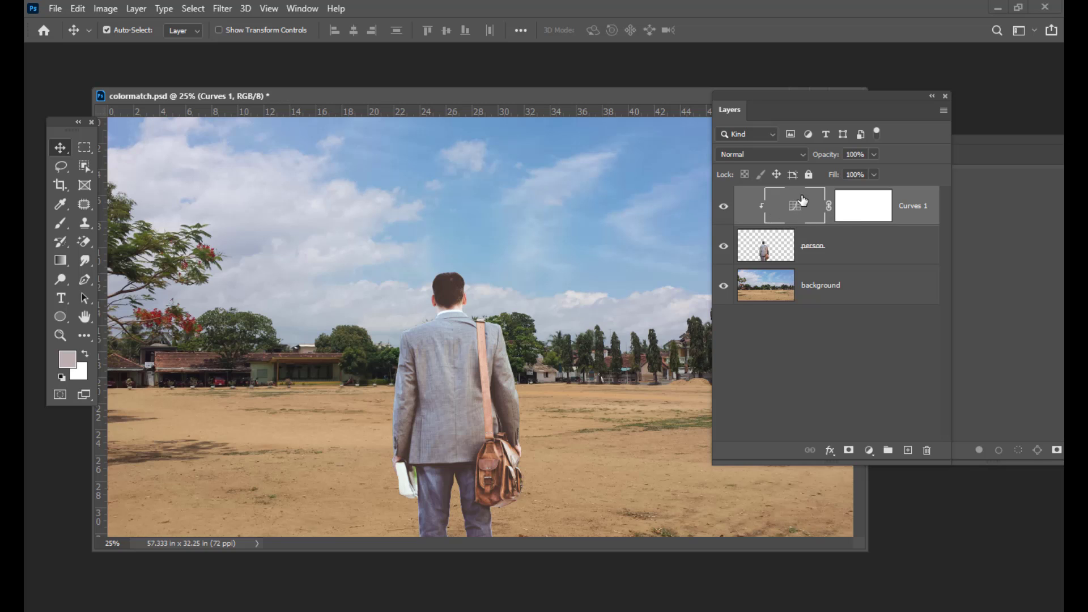
pyautogui.click(852, 208)
pyautogui.click(803, 205)
pyautogui.doubleClick(779, 205)
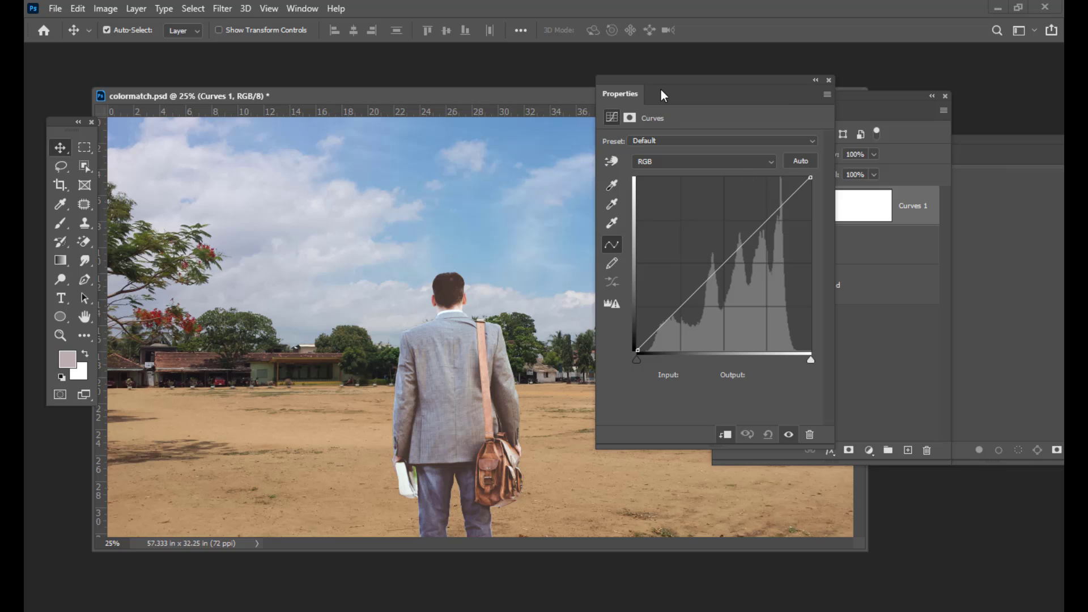
pyautogui.moveTo(660, 89); pyautogui.dragTo(599, 64)
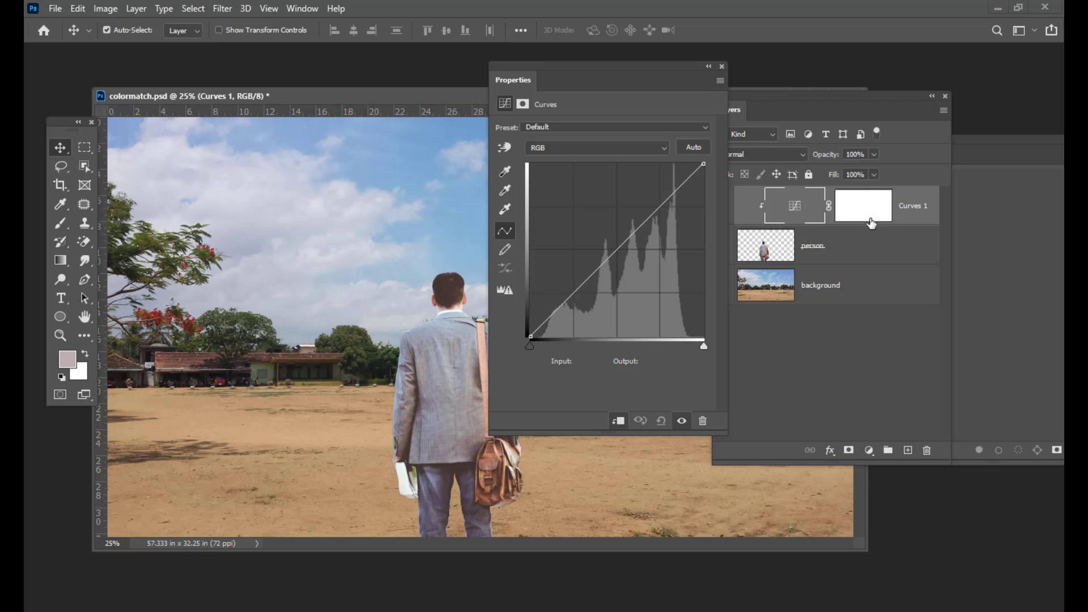
pyautogui.moveTo(597, 63); pyautogui.dragTo(625, 64)
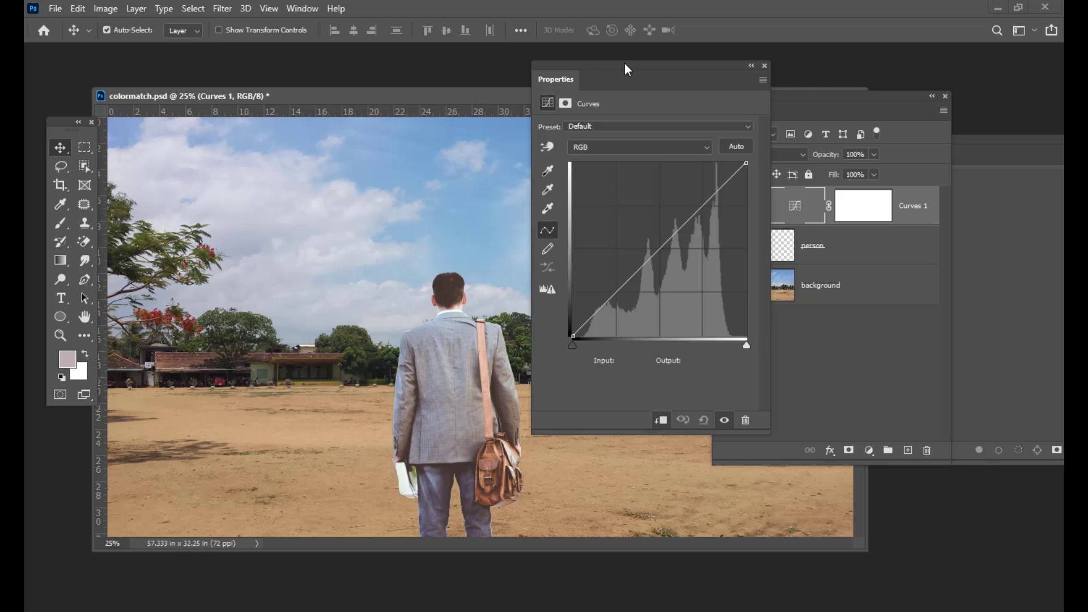
pyautogui.moveTo(624, 63); pyautogui.dragTo(586, 73)
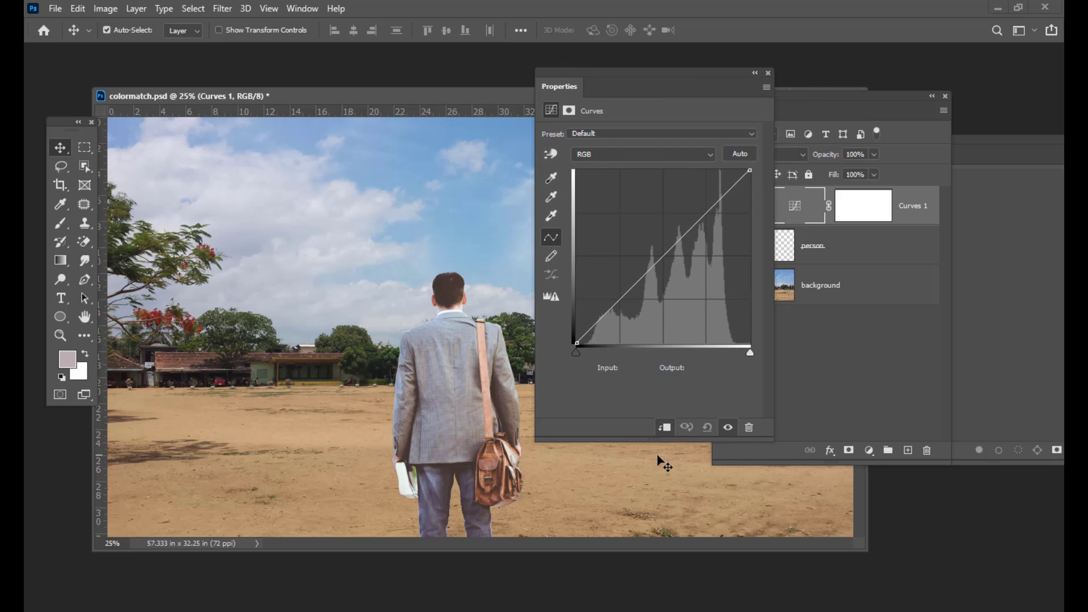
pyautogui.click(662, 428)
pyautogui.moveTo(605, 67); pyautogui.dragTo(632, 65)
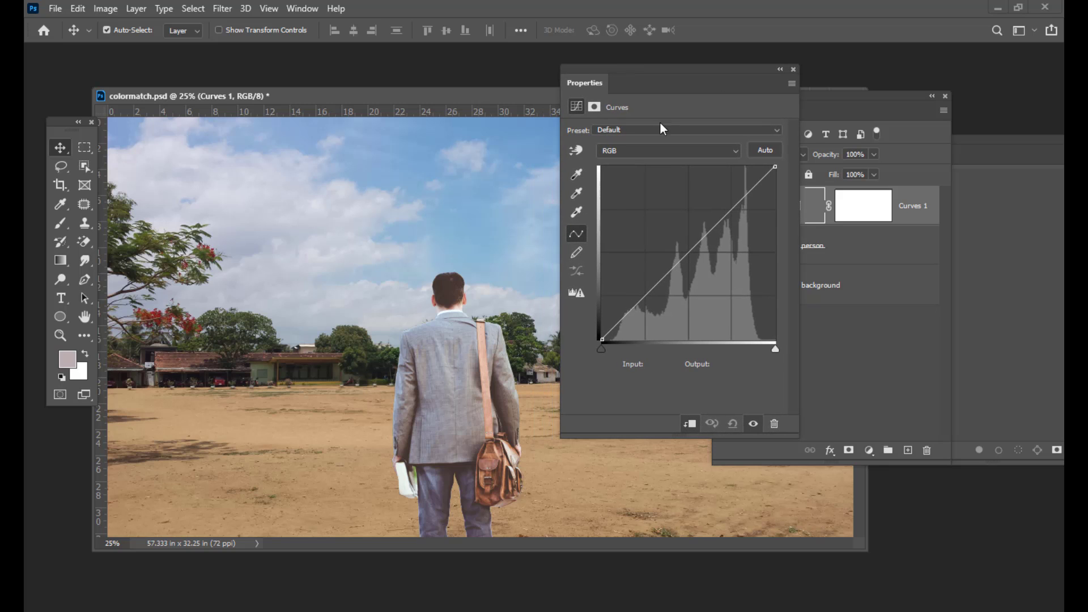
pyautogui.moveTo(596, 64)
pyautogui.mouseDown()
pyautogui.moveTo(606, 64)
pyautogui.moveTo(592, 76)
pyautogui.mouseUp()
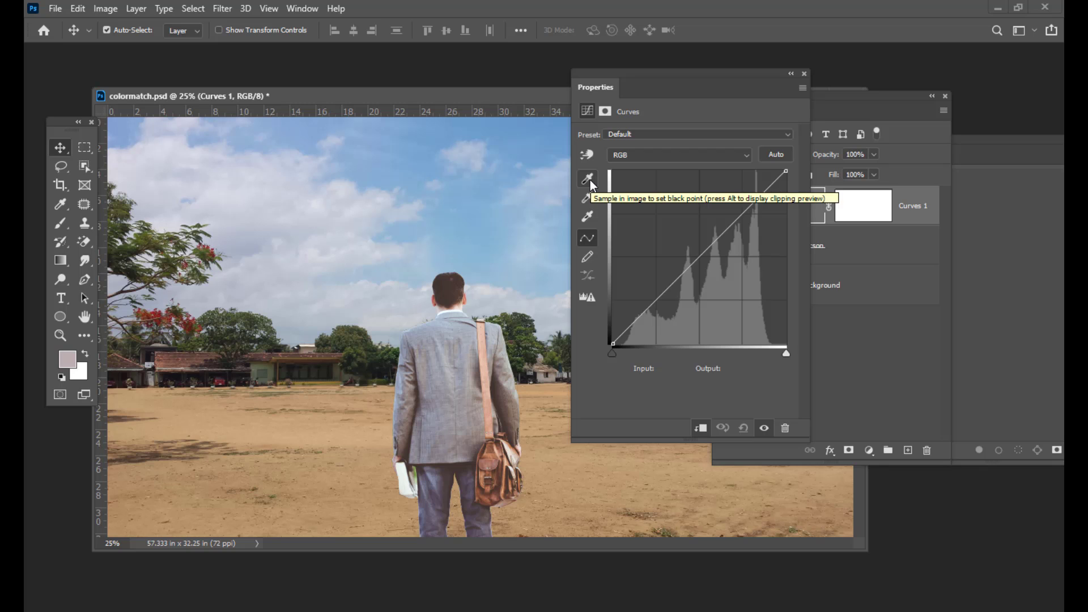
# Step: Set the Curves target shadow color to 65503b, sampled from the dark shadow on the ground, and save it as the default
pyautogui.doubleClick(589, 179)
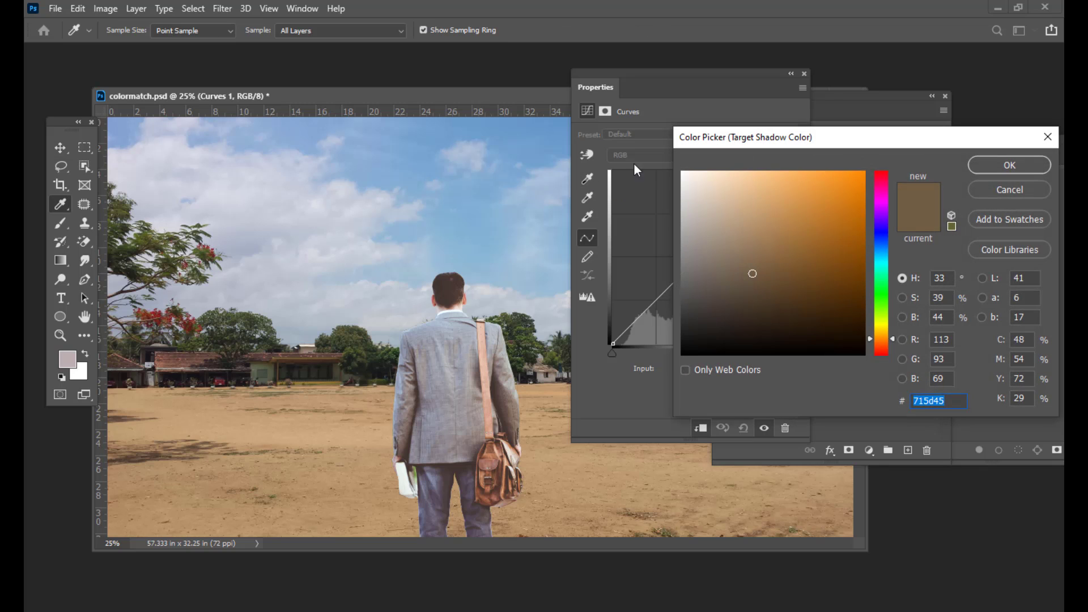
pyautogui.moveTo(712, 138); pyautogui.dragTo(579, 143)
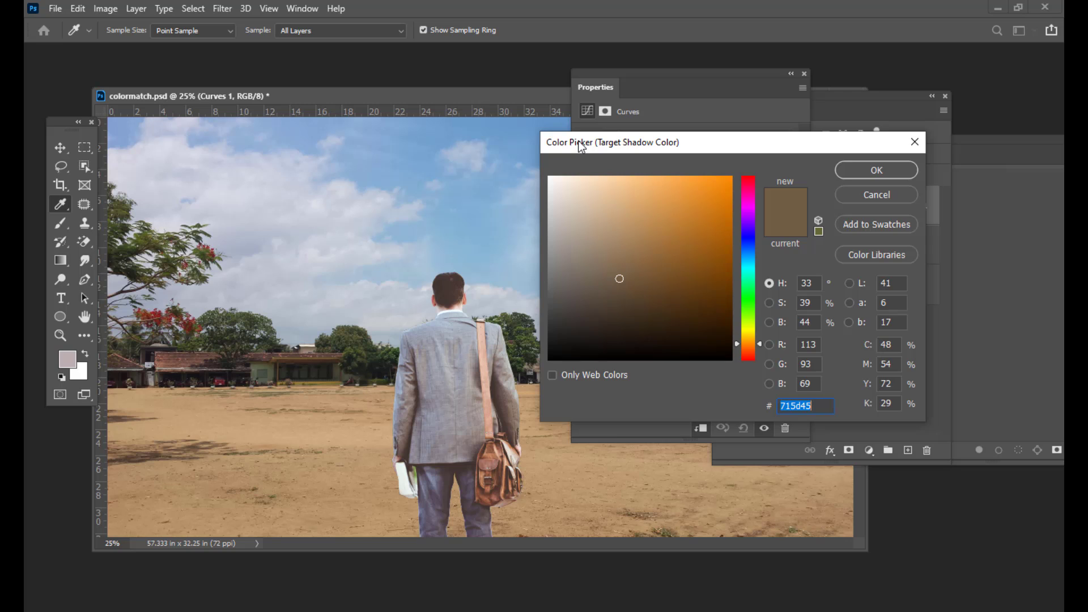
pyautogui.moveTo(637, 146); pyautogui.dragTo(622, 148)
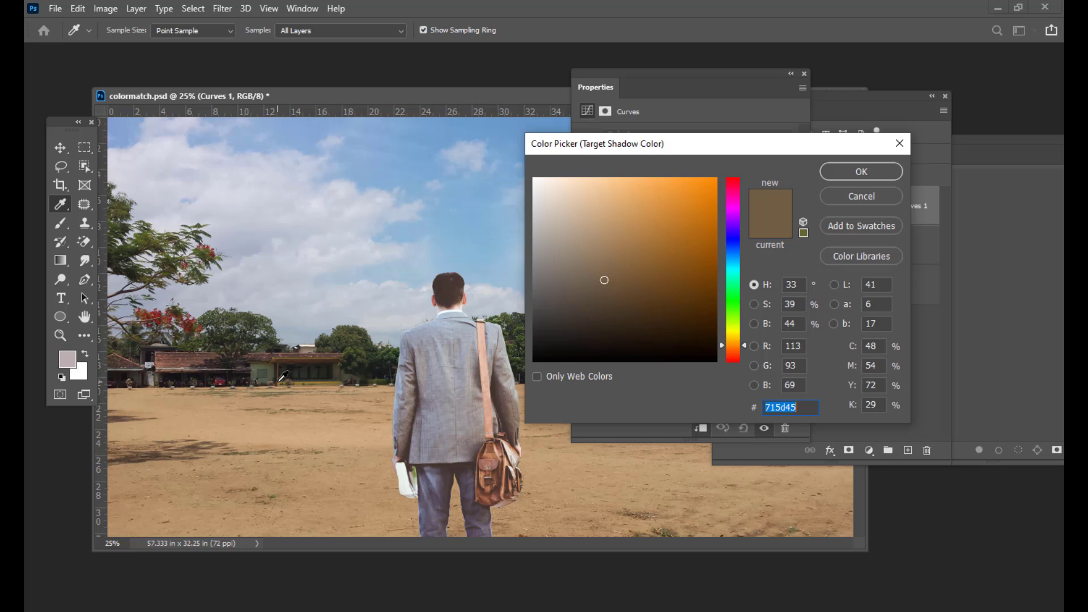
pyautogui.click(194, 446)
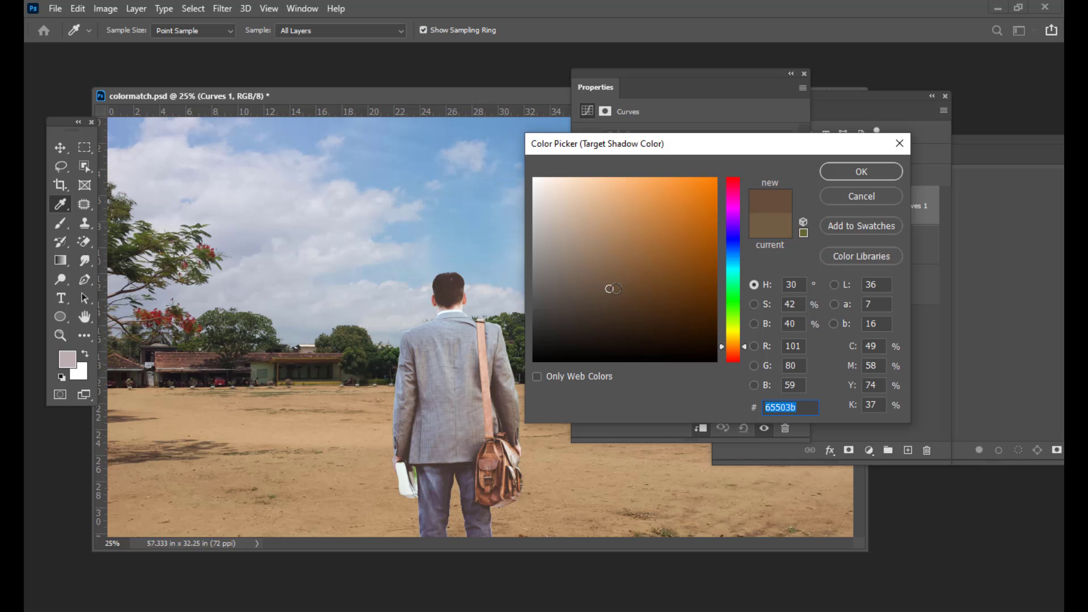
pyautogui.click(861, 172)
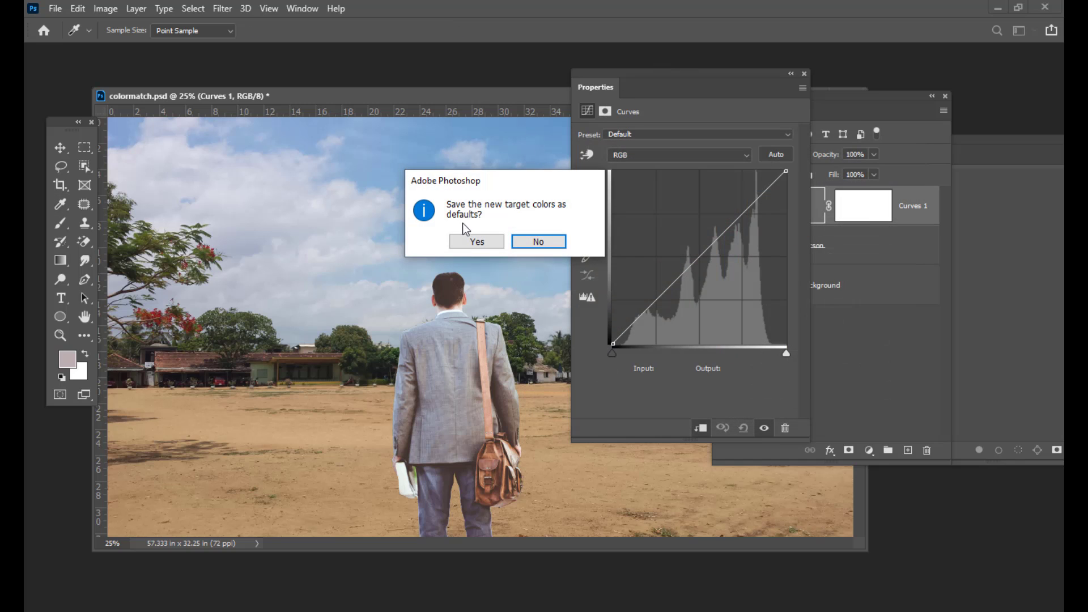
pyautogui.moveTo(482, 181); pyautogui.dragTo(493, 175)
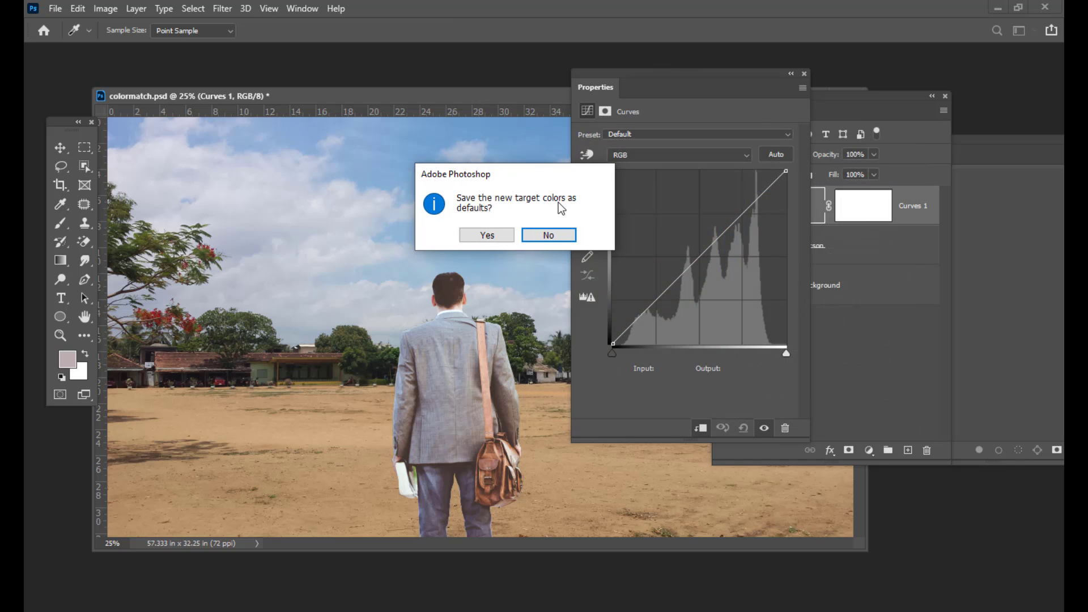
pyautogui.click(487, 237)
pyautogui.moveTo(623, 76); pyautogui.dragTo(627, 73)
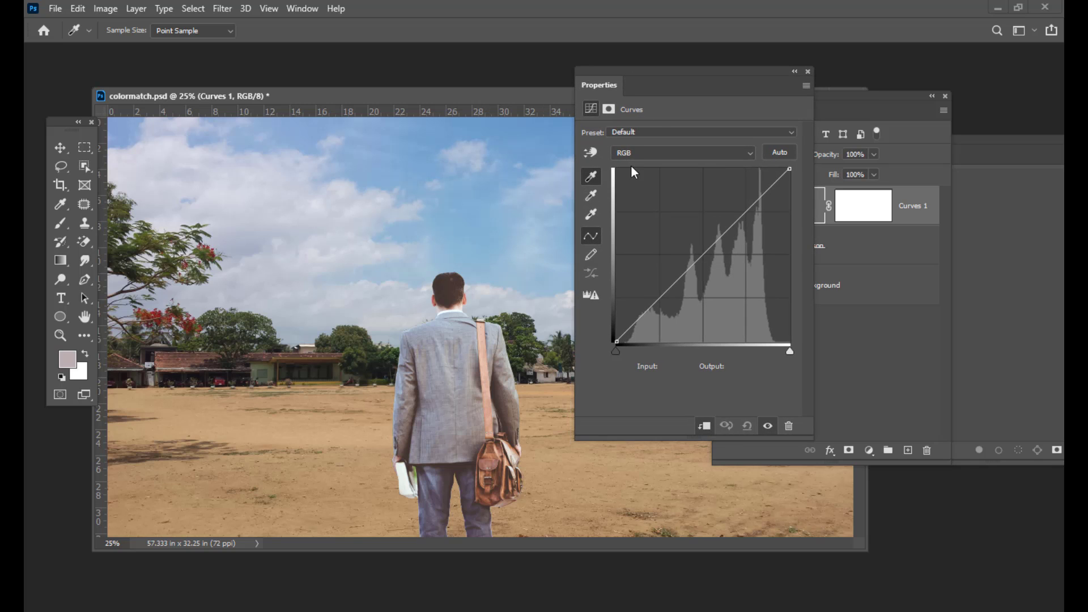
# Step: Set the Curves target highlight color to cca97f, sampled from the bright sunlit ground, and save it as the default
pyautogui.doubleClick(590, 215)
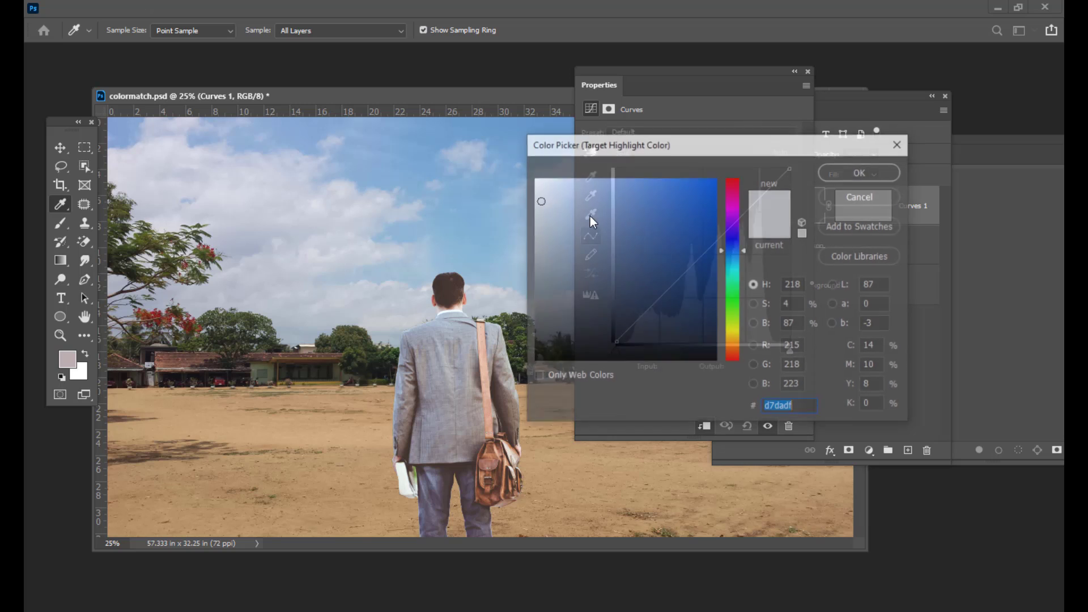
pyautogui.moveTo(553, 146); pyautogui.dragTo(561, 146)
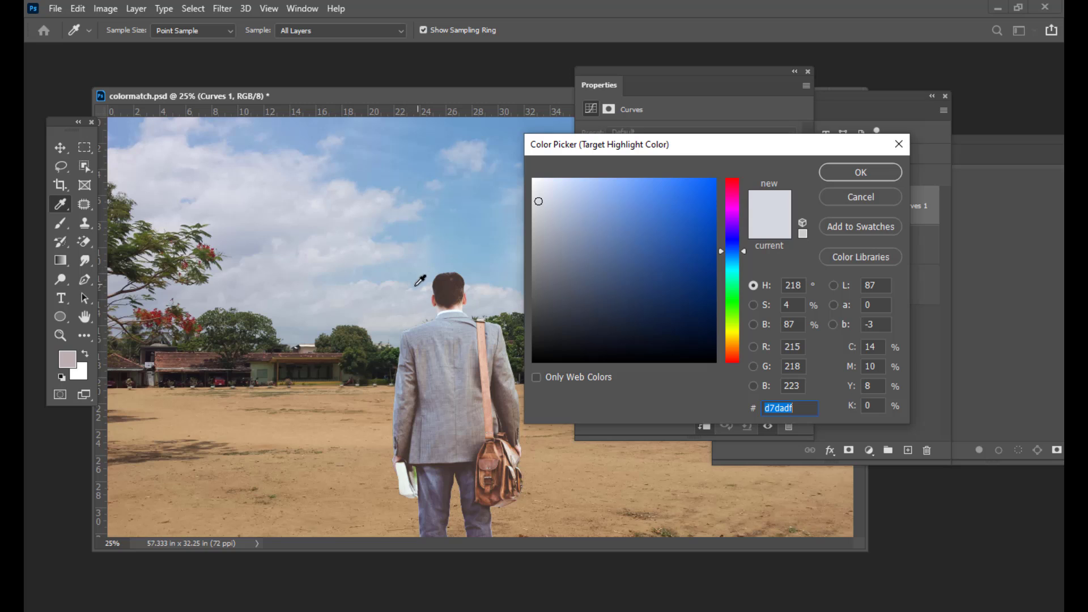
pyautogui.click(389, 282)
pyautogui.click(286, 433)
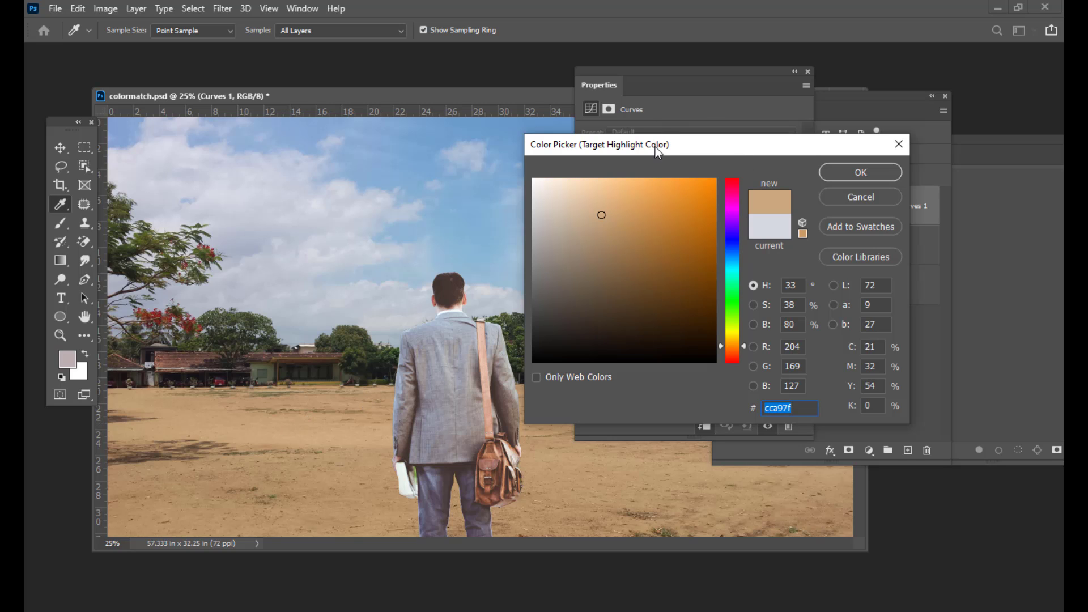
pyautogui.moveTo(655, 147); pyautogui.dragTo(631, 151)
pyautogui.click(818, 173)
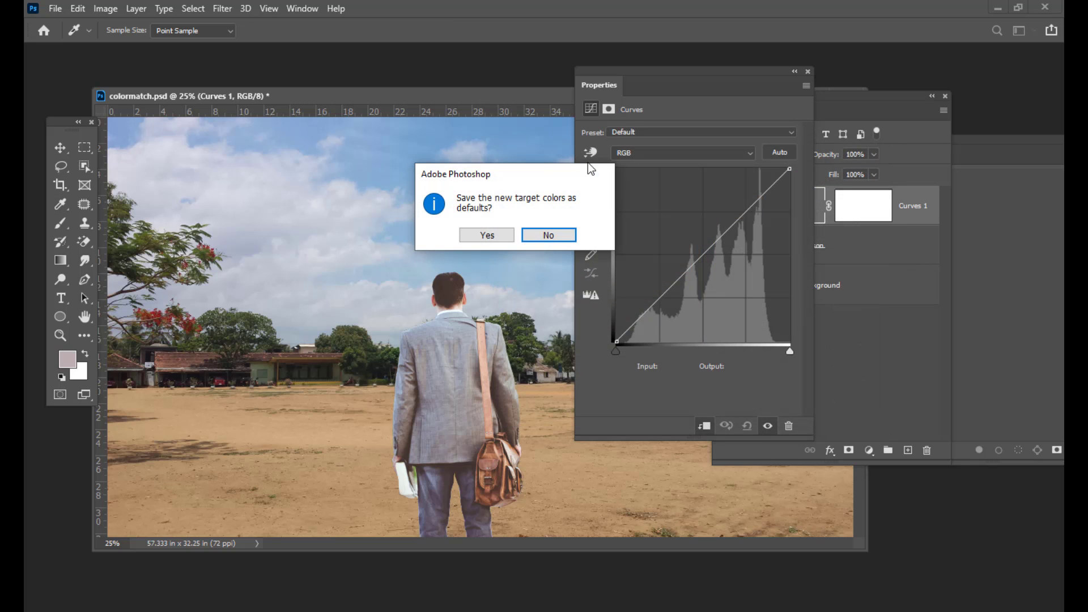
pyautogui.click(482, 232)
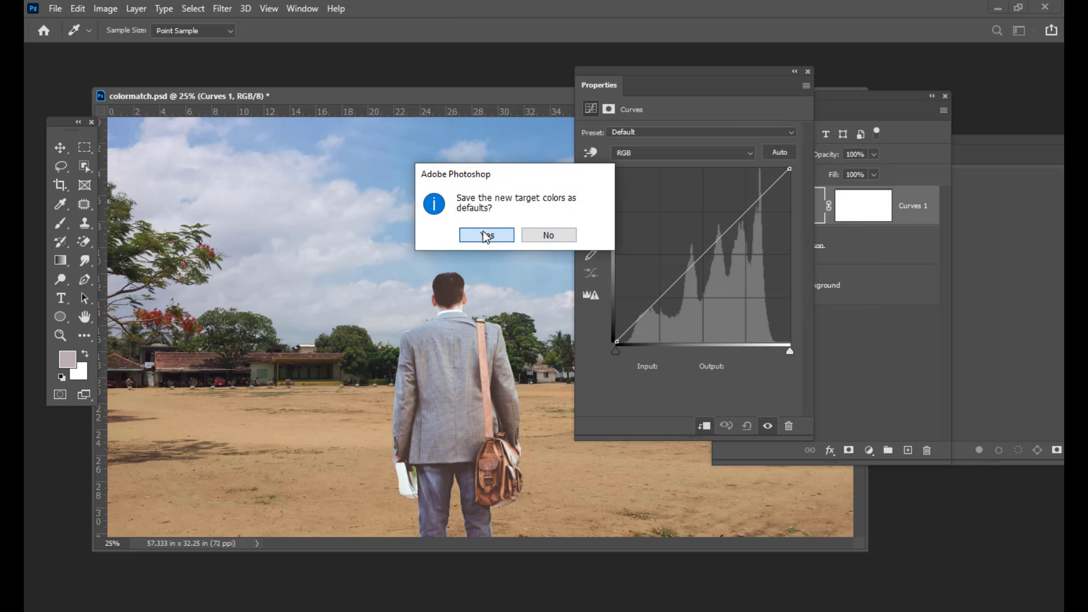
pyautogui.moveTo(637, 73)
pyautogui.mouseDown()
pyautogui.moveTo(624, 72)
pyautogui.moveTo(633, 77)
pyautogui.mouseUp()
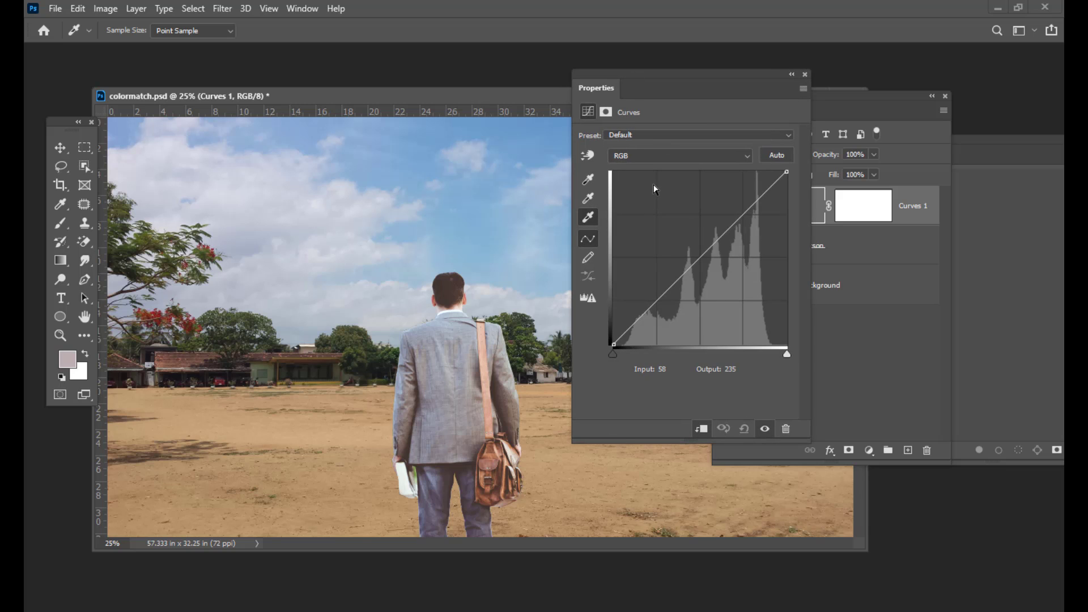
# Step: Set the Curves target midtone color to a8855d, sampled from the mid-toned ground in the foreground, and save it as the default
pyautogui.doubleClick(588, 197)
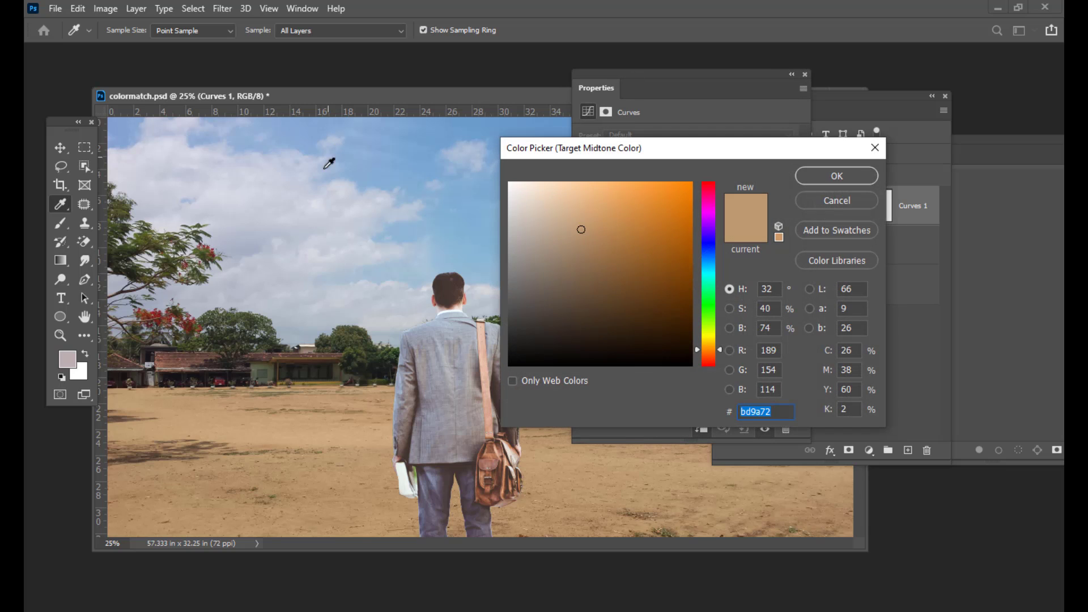
pyautogui.click(190, 406)
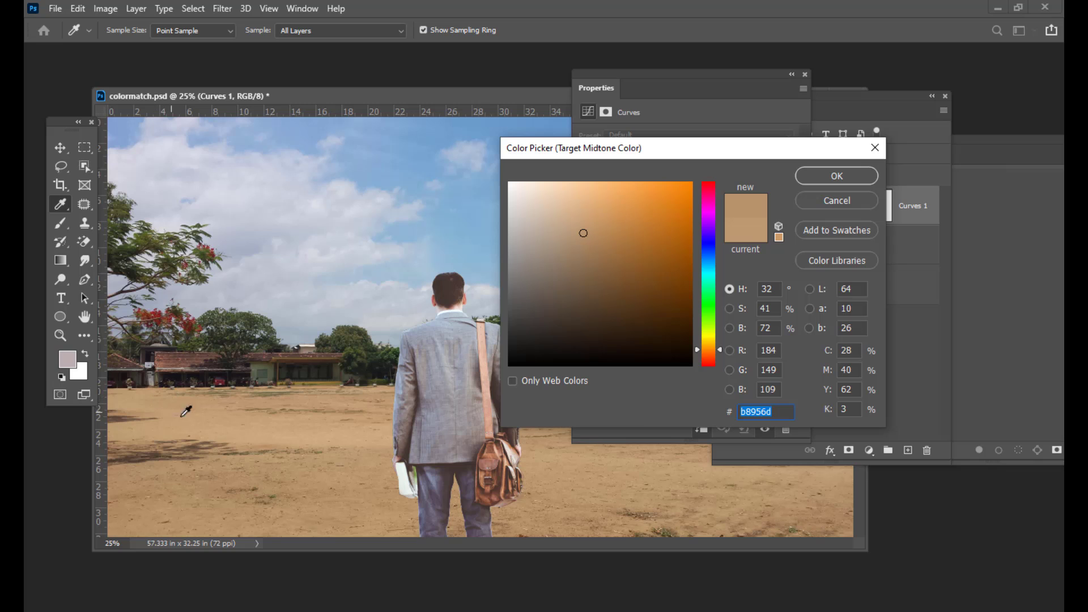
pyautogui.click(140, 493)
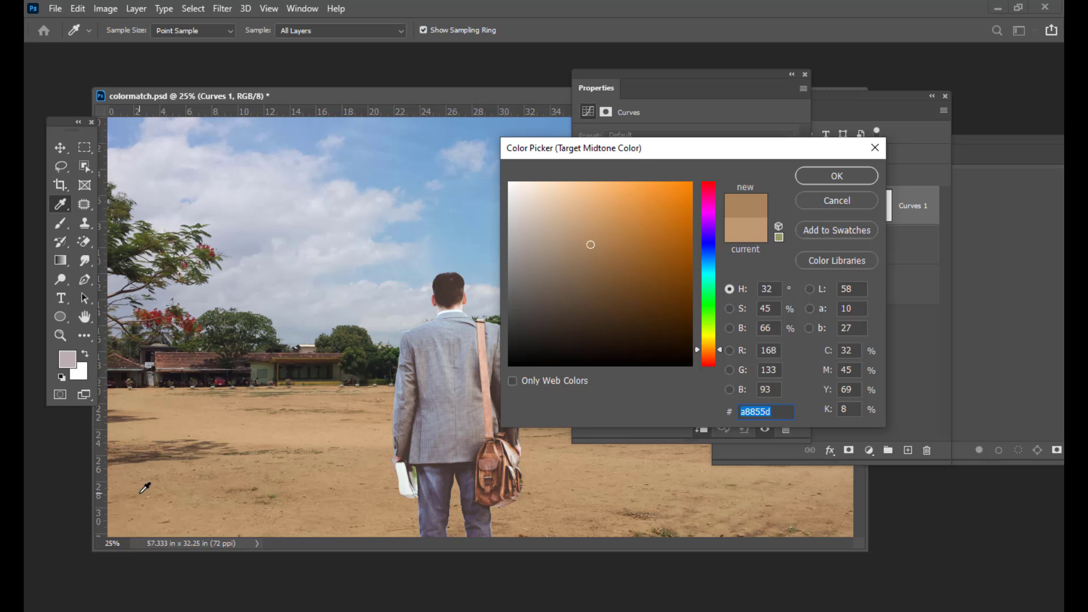
pyautogui.click(141, 492)
pyautogui.click(820, 175)
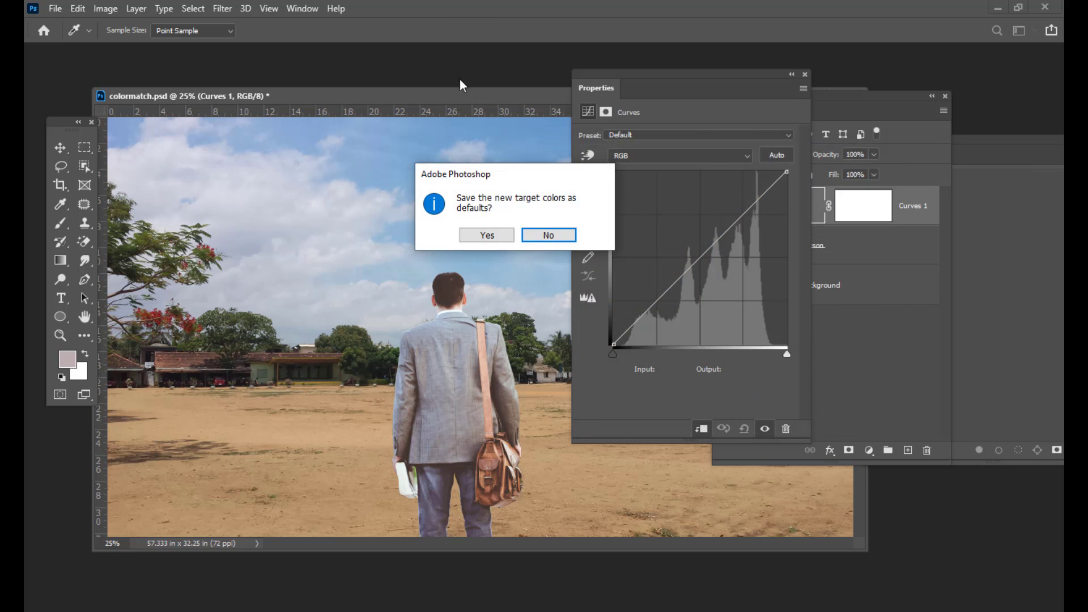
pyautogui.click(479, 233)
pyautogui.moveTo(600, 70); pyautogui.dragTo(601, 77)
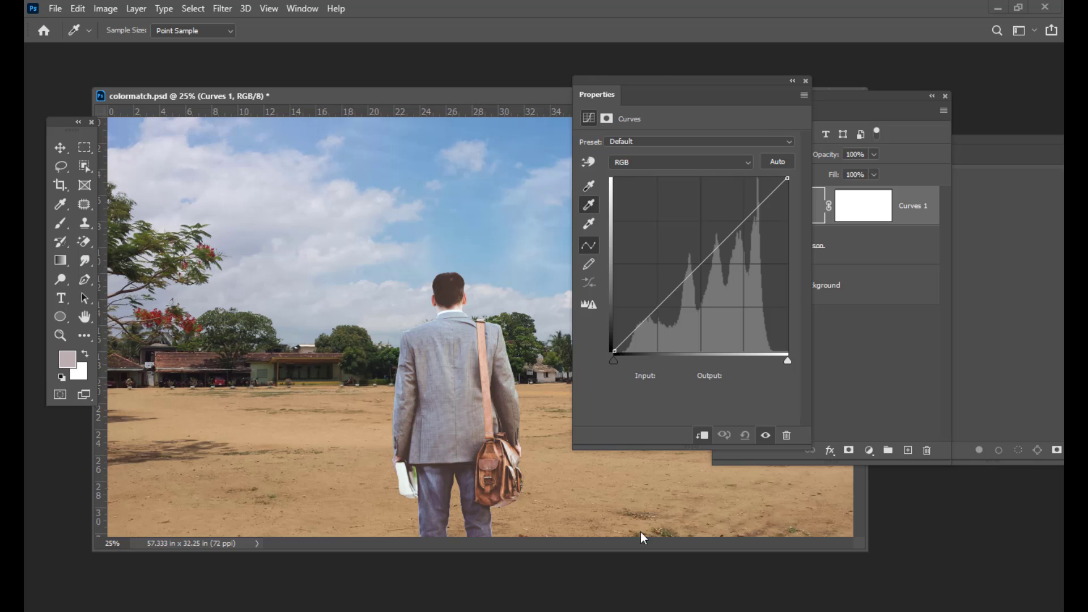
# Step: Map the man's shadows to the target shadow color by sampling the dark area just below his jacket hem
pyautogui.moveTo(617, 84); pyautogui.dragTo(633, 84)
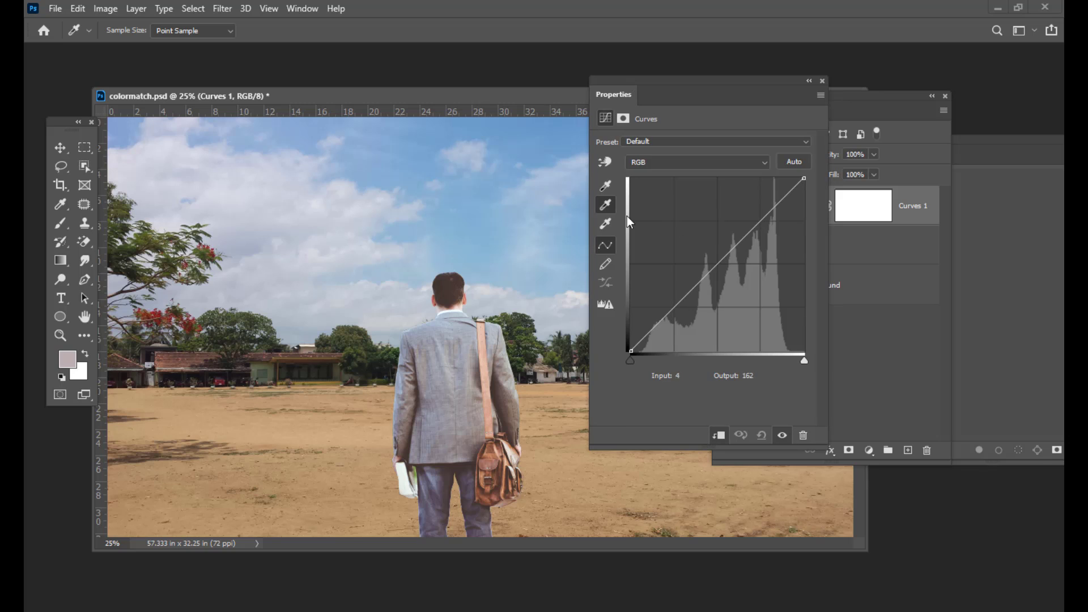
pyautogui.click(605, 189)
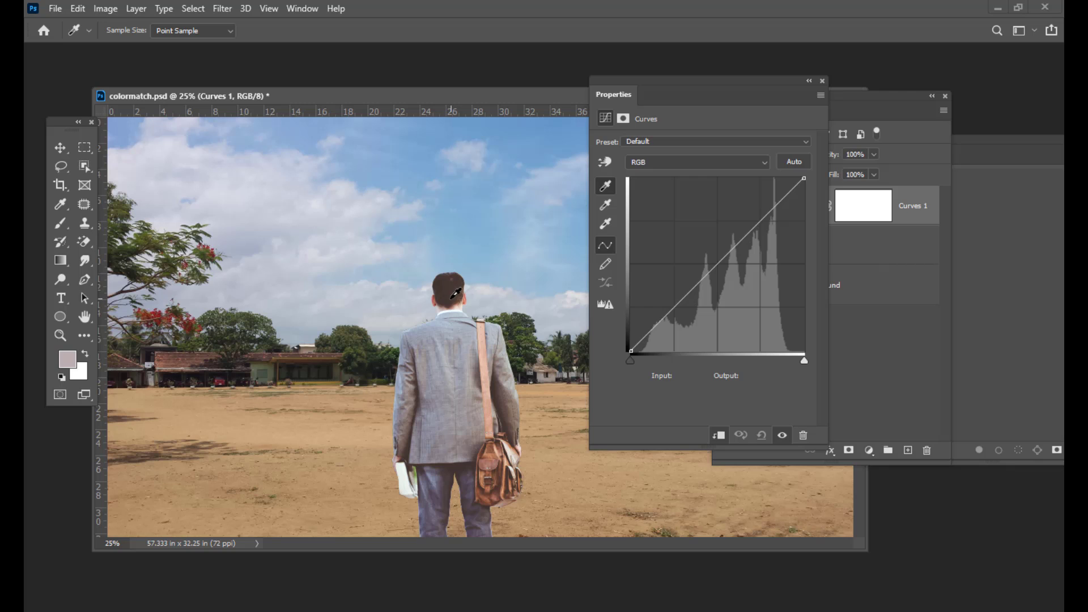
pyautogui.click(447, 469)
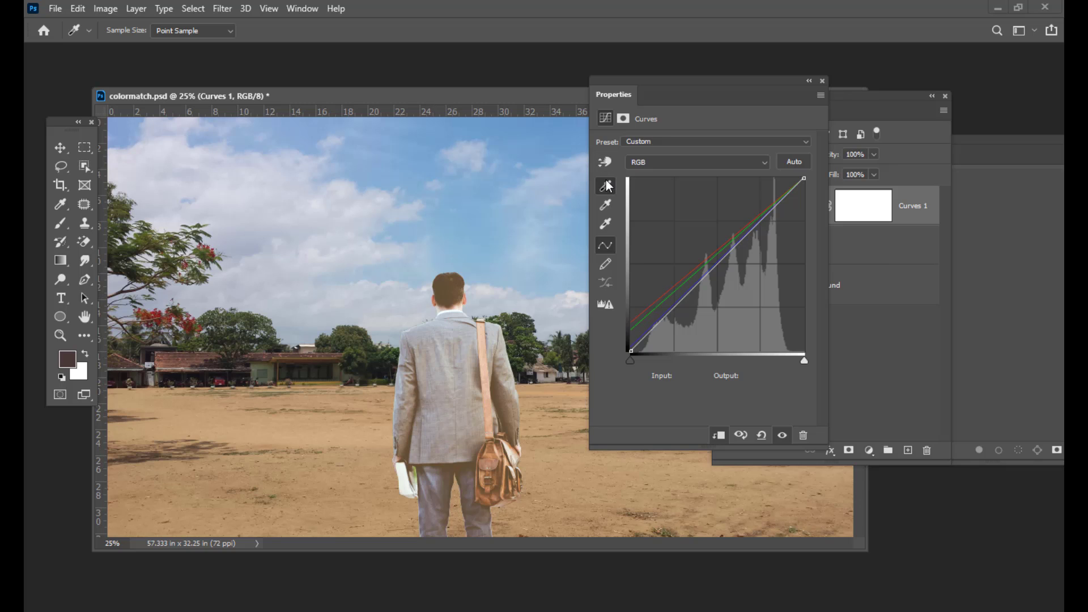
# Step: Map the man's highlights from the bright edge of his sleeve and his midtones from the upper back of his jacket to the target colors
pyautogui.click(605, 224)
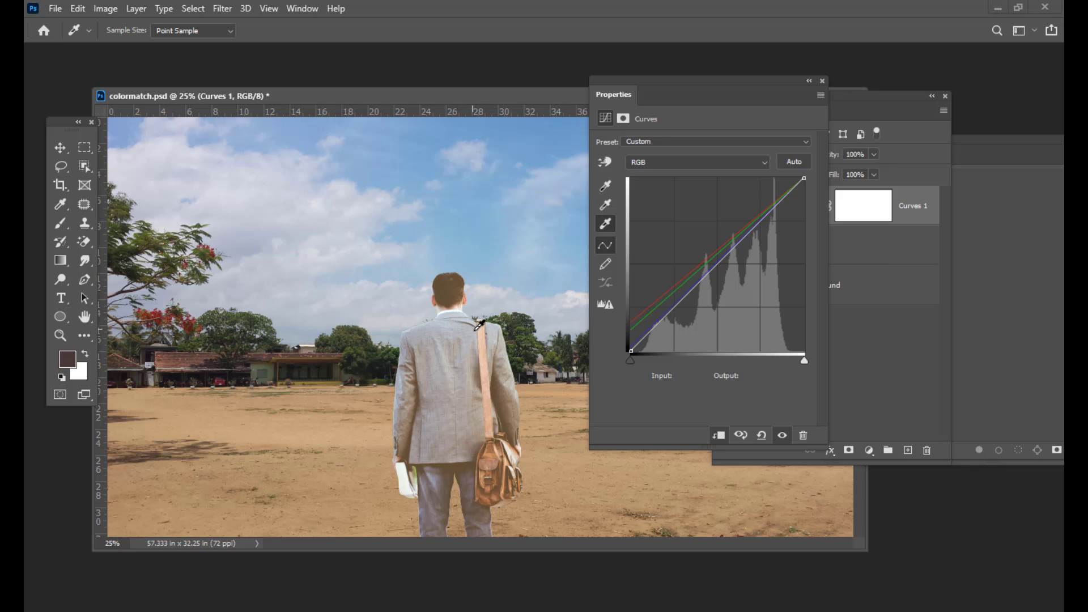
pyautogui.click(518, 387)
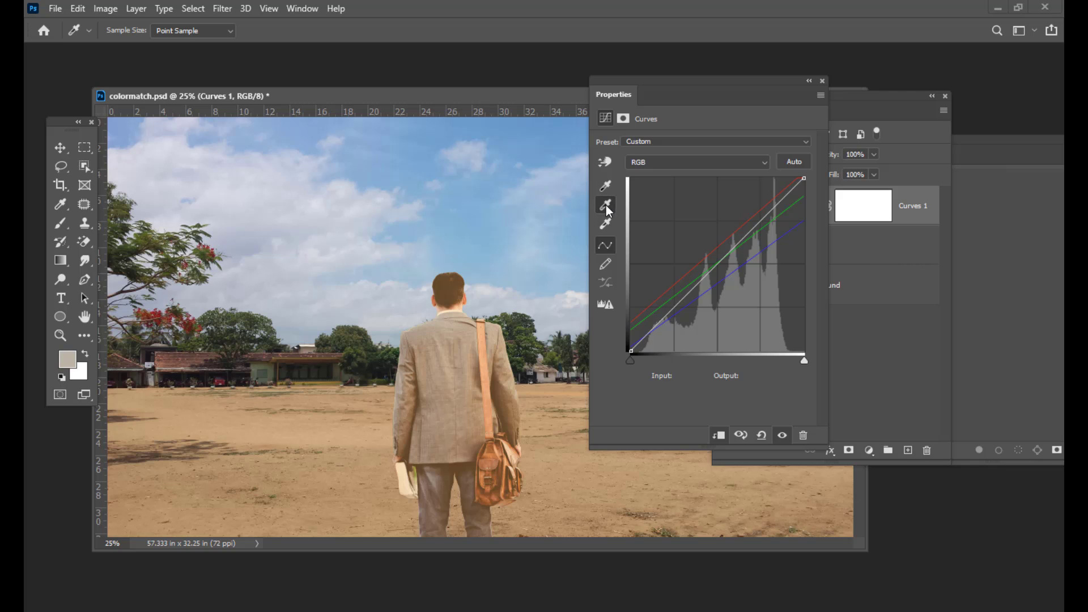
pyautogui.click(606, 205)
pyautogui.click(445, 329)
# Step: Add a second Curves adjustment layer above the first one and clip it to the person layer
pyautogui.moveTo(631, 83); pyautogui.dragTo(663, 78)
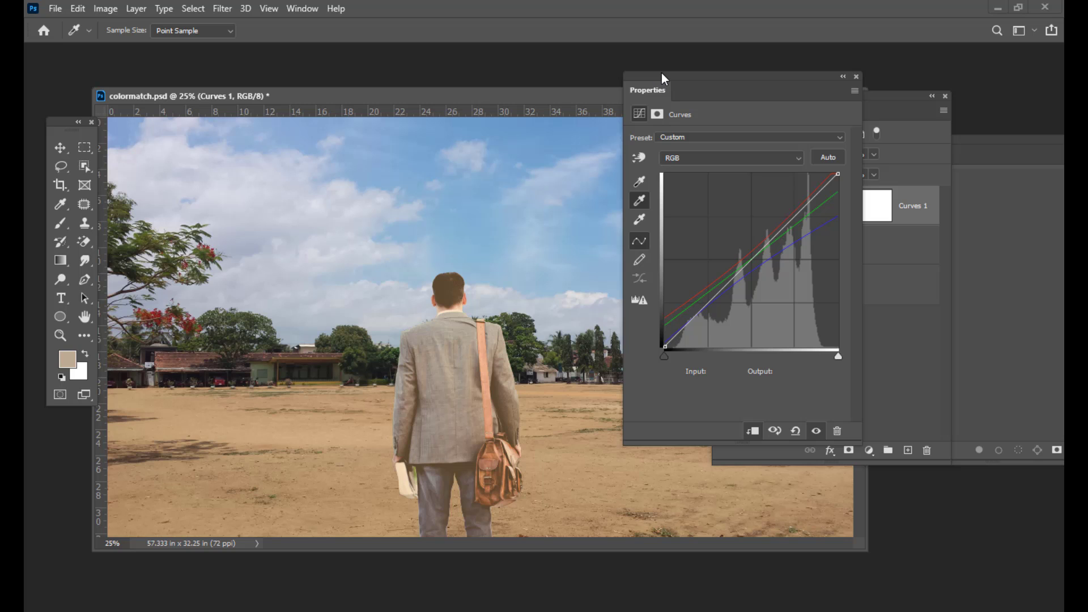
pyautogui.moveTo(662, 73); pyautogui.dragTo(989, 90)
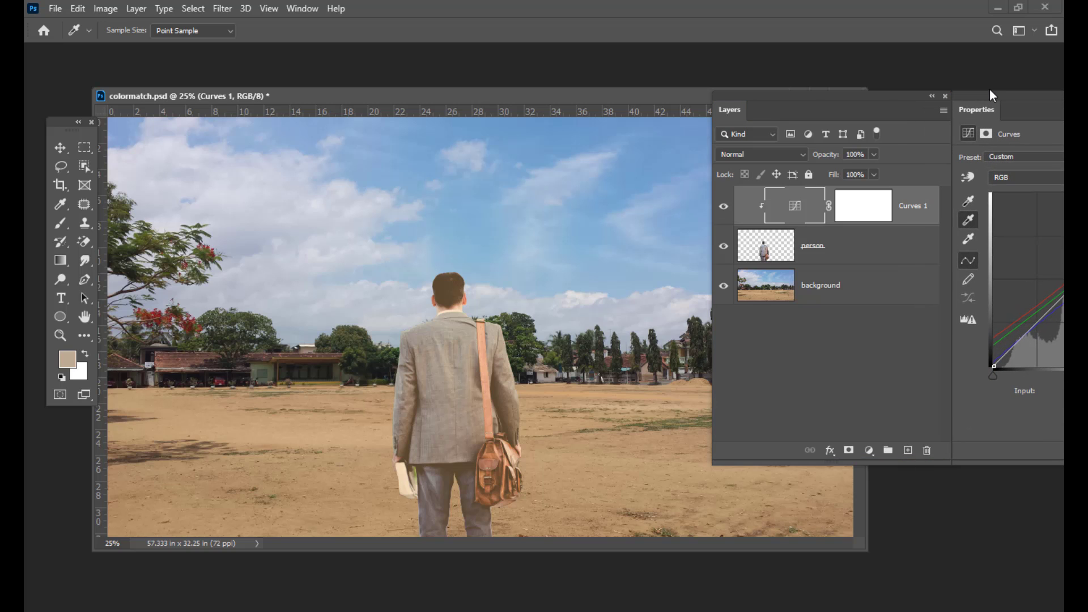
pyautogui.moveTo(808, 97); pyautogui.dragTo(771, 79)
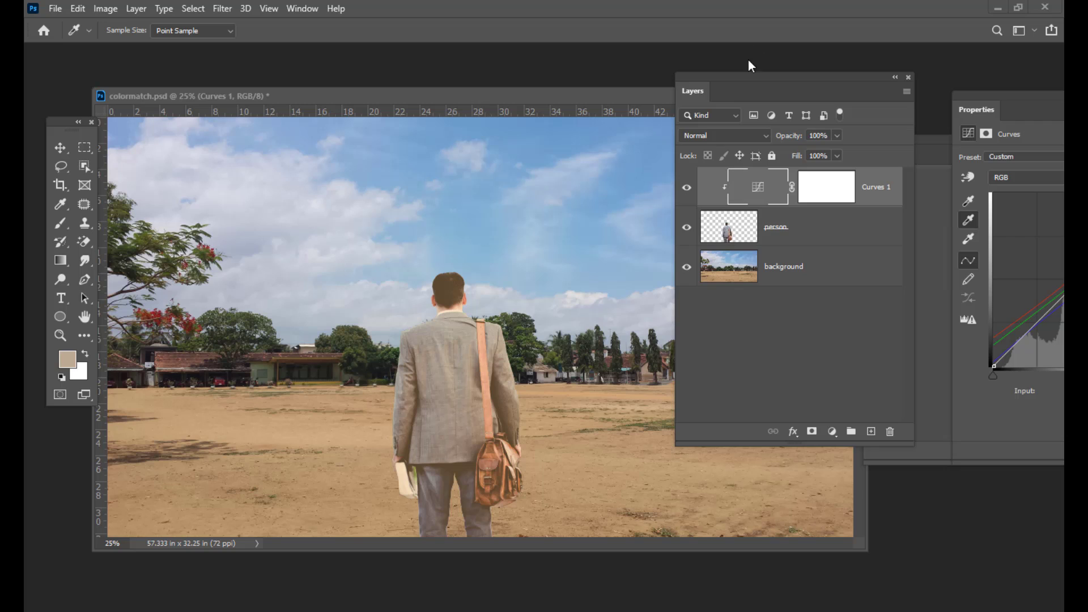
pyautogui.moveTo(744, 78); pyautogui.dragTo(733, 77)
pyautogui.click(821, 431)
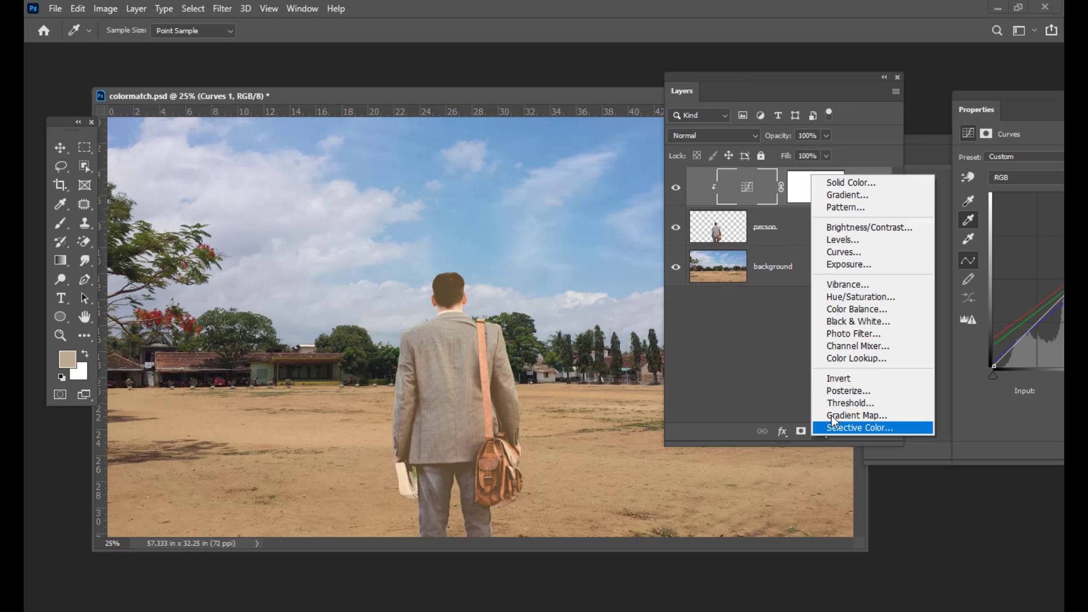
pyautogui.click(851, 252)
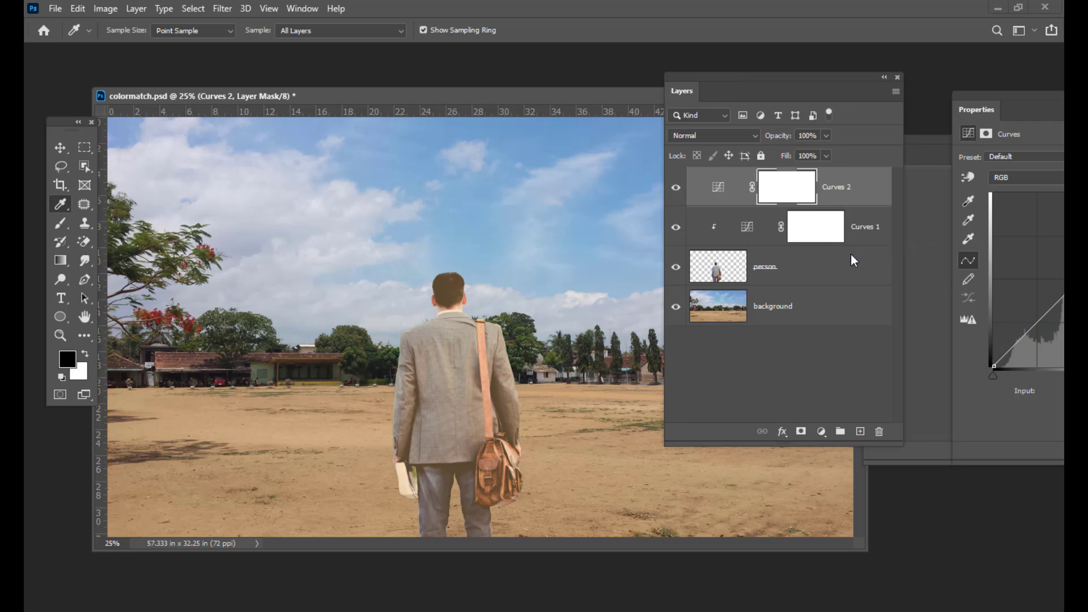
pyautogui.moveTo(739, 79); pyautogui.dragTo(719, 76)
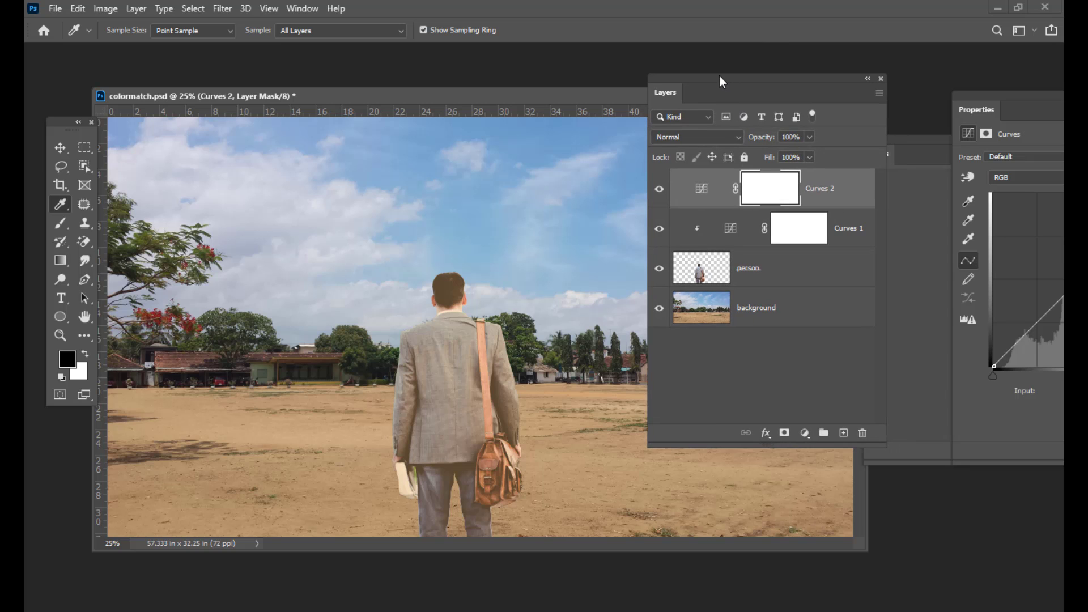
pyautogui.moveTo(998, 96); pyautogui.dragTo(836, 57)
pyautogui.click(917, 415)
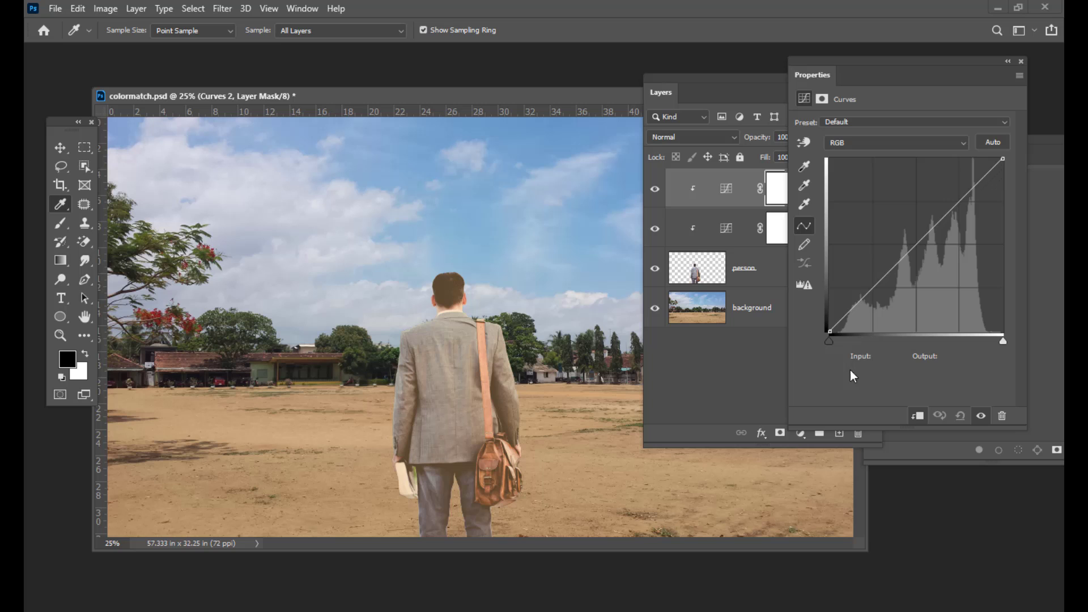
# Step: Raise the midpoint of the second curve's Blue channel to input 124, output 136
pyautogui.click(726, 188)
pyautogui.moveTo(892, 65); pyautogui.dragTo(758, 71)
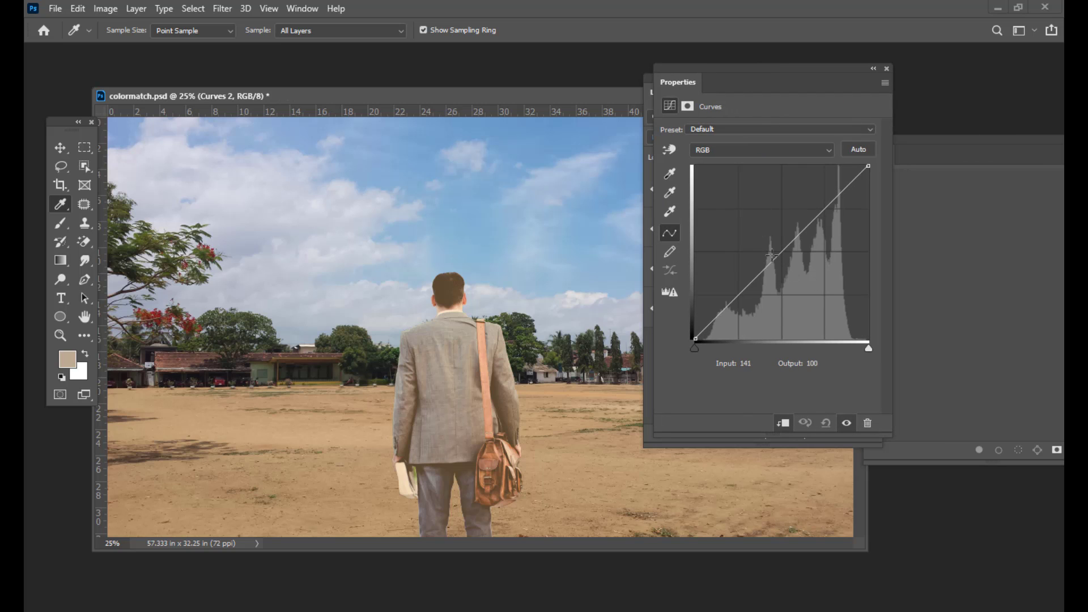
pyautogui.click(732, 151)
pyautogui.click(710, 195)
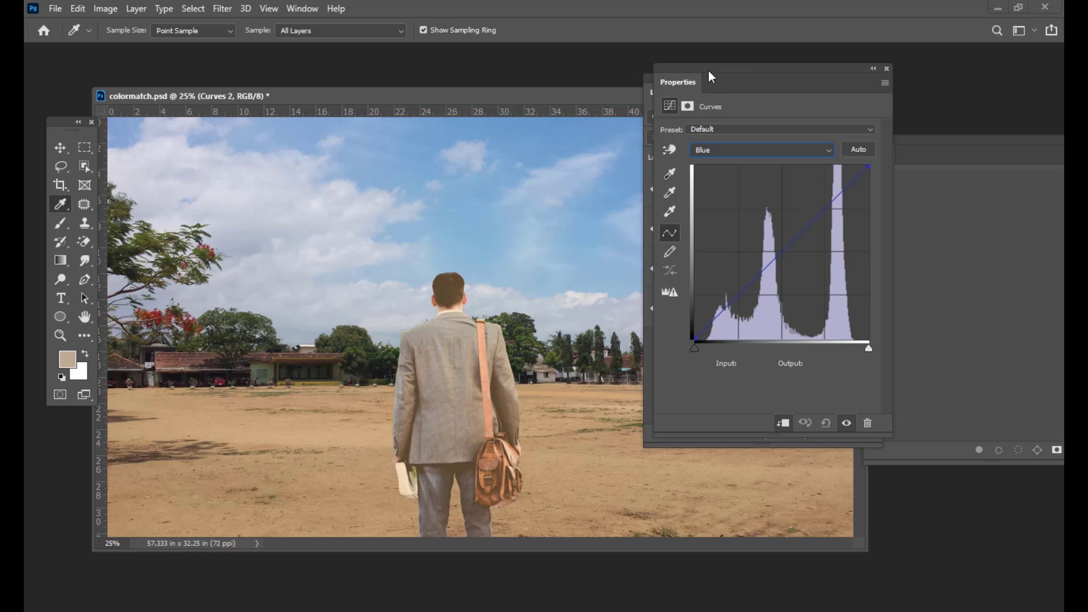
pyautogui.moveTo(708, 70); pyautogui.dragTo(698, 66)
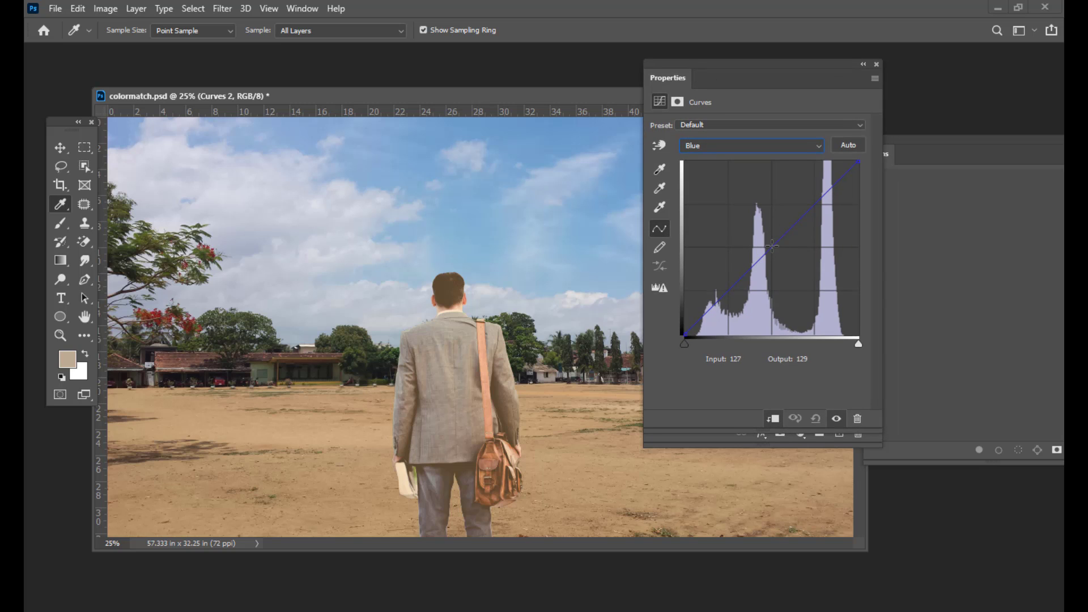
pyautogui.moveTo(771, 245); pyautogui.dragTo(768, 242)
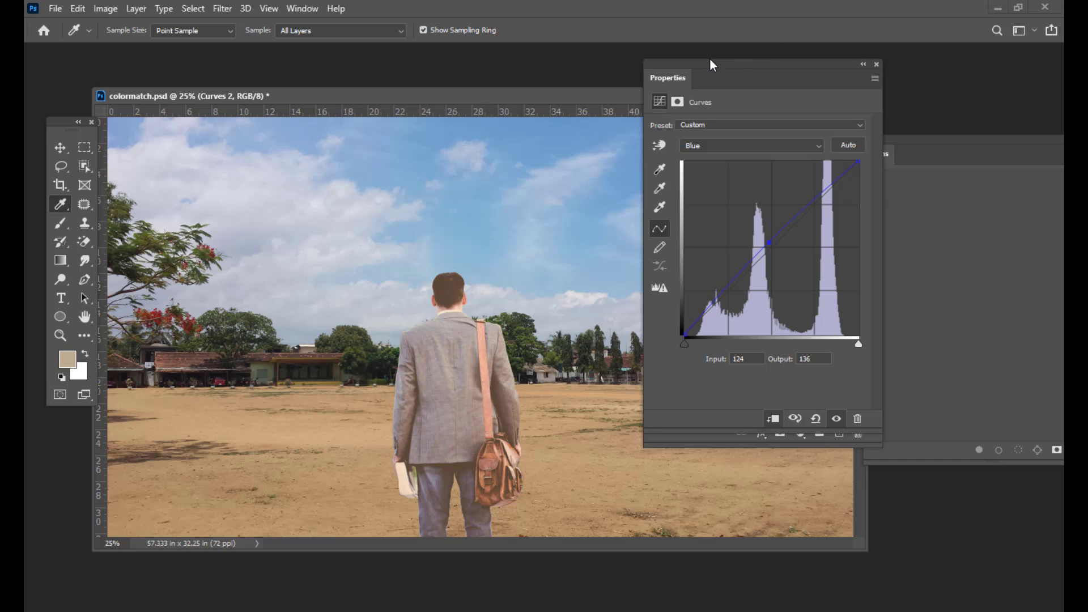
# Step: Darken the man's midtones by pulling the second curve's RGB midpoint down to an output of about 122
pyautogui.moveTo(710, 59); pyautogui.dragTo(786, 57)
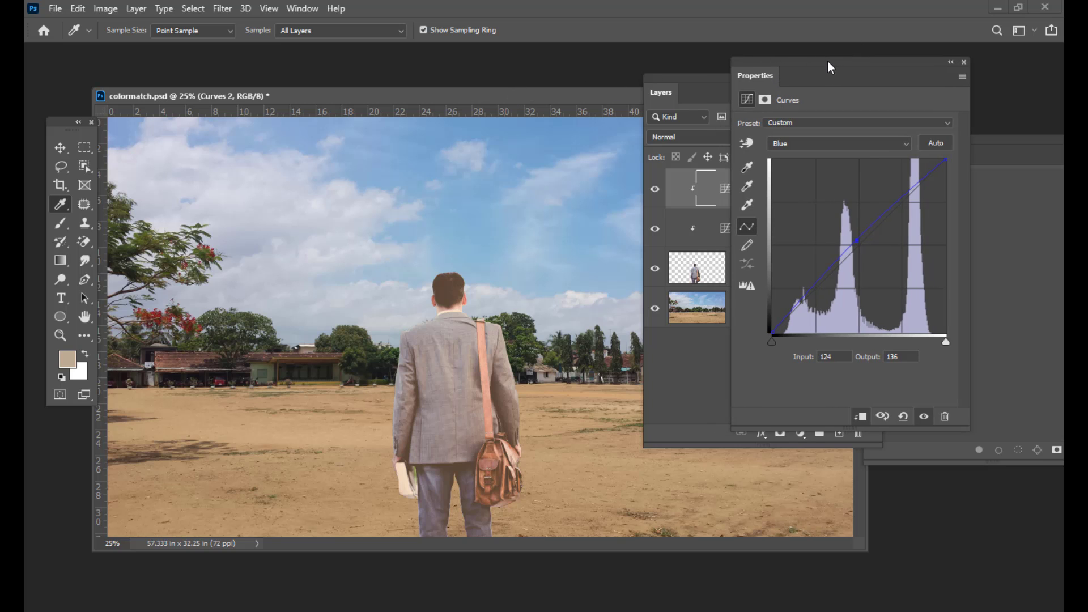
pyautogui.moveTo(827, 60); pyautogui.dragTo(804, 62)
pyautogui.click(788, 145)
pyautogui.click(766, 157)
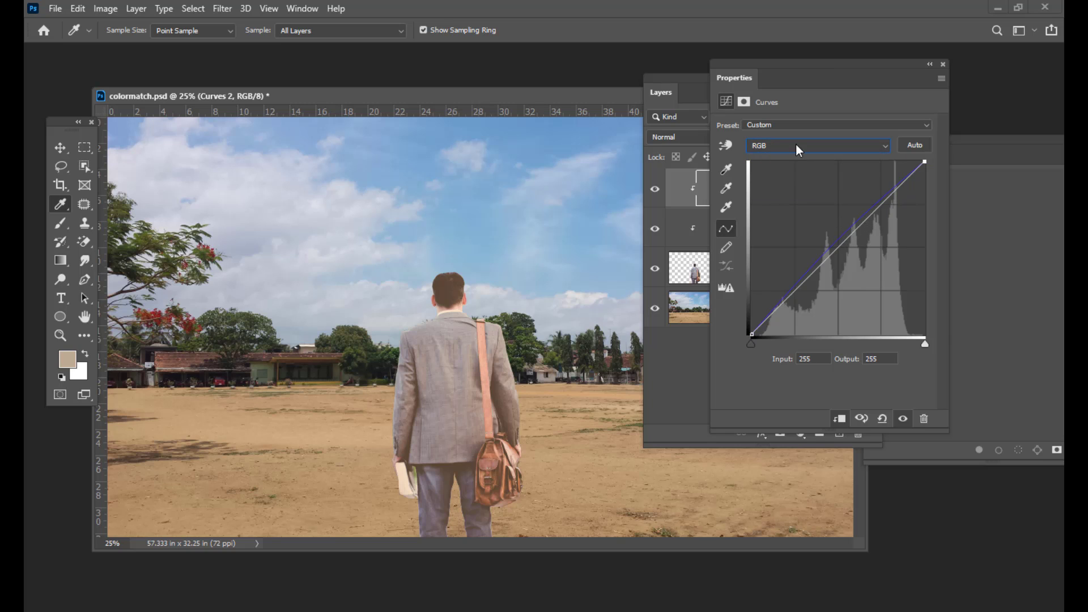
pyautogui.click(839, 246)
pyautogui.moveTo(839, 247); pyautogui.dragTo(845, 251)
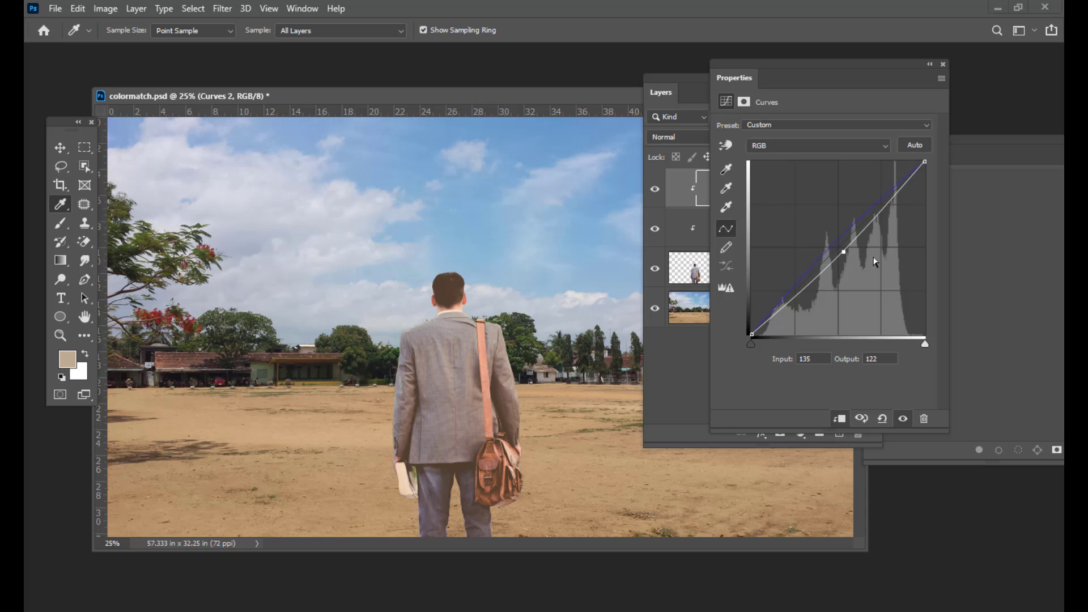
pyautogui.moveTo(844, 252); pyautogui.dragTo(840, 252)
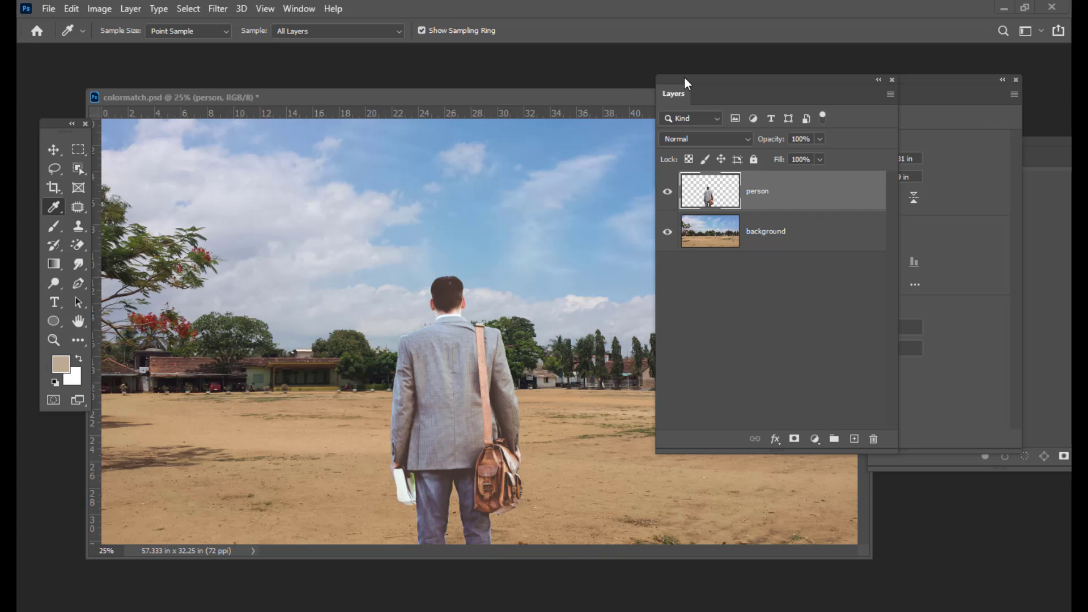
# Step: Add a new Curves adjustment layer directly above the person layer in the unadjusted composite
pyautogui.moveTo(685, 77); pyautogui.dragTo(665, 78)
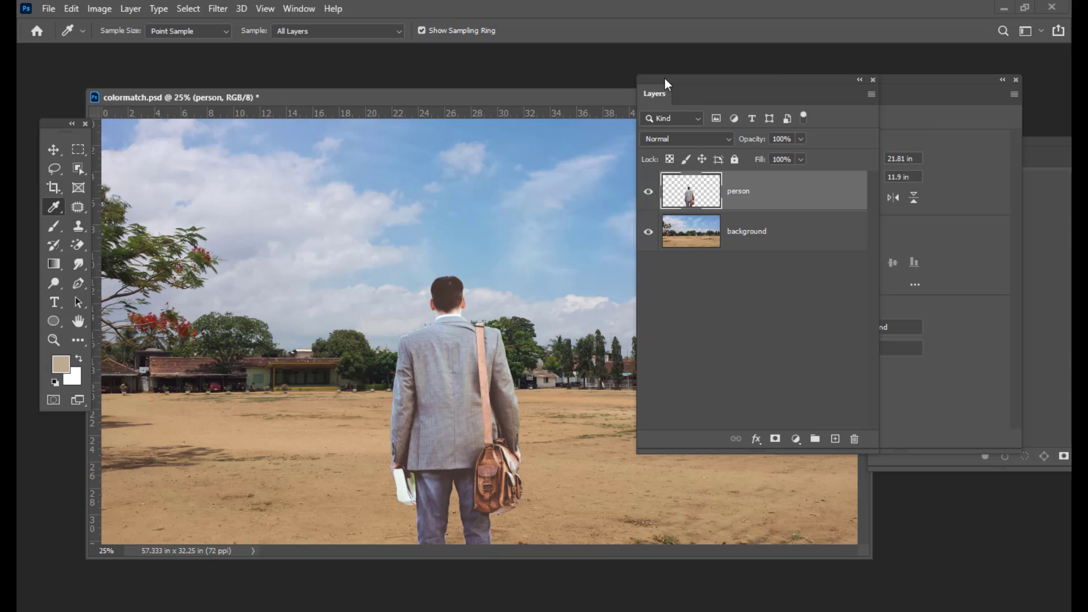
pyautogui.moveTo(666, 71); pyautogui.dragTo(703, 60)
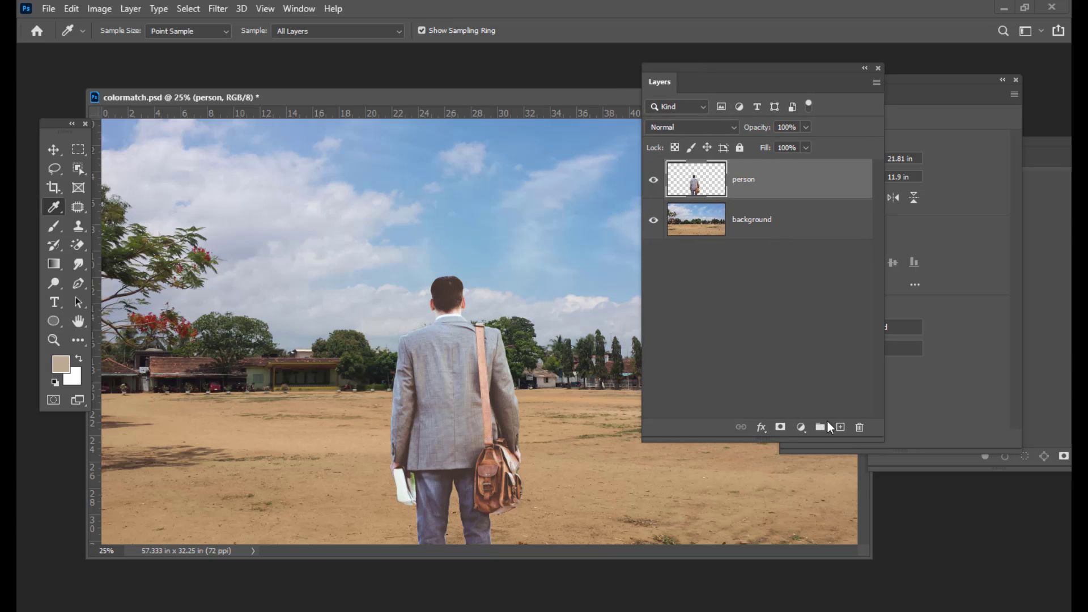
pyautogui.click(801, 427)
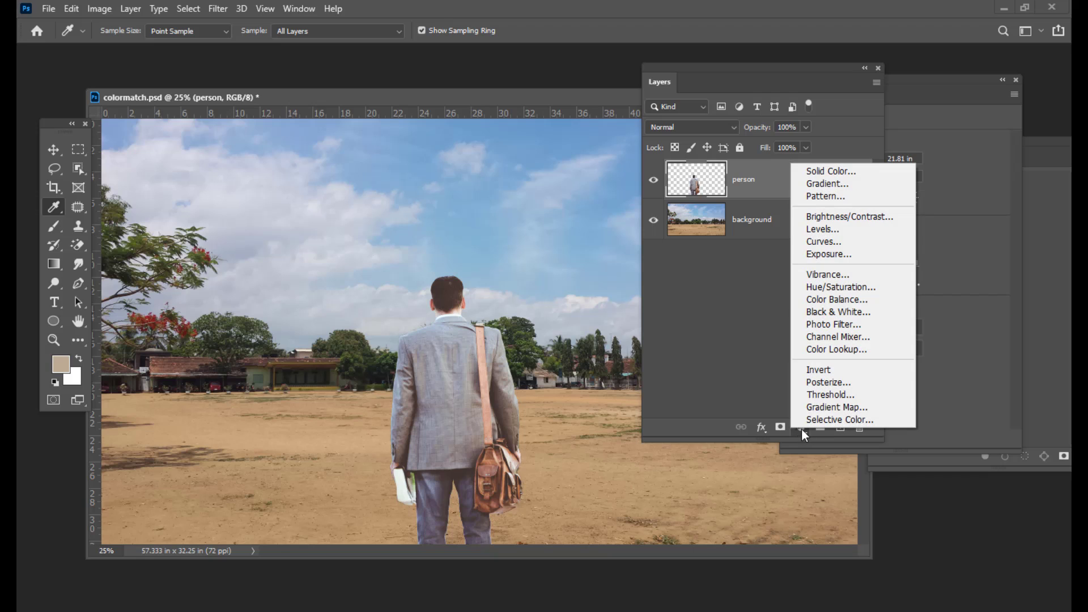
pyautogui.click(828, 246)
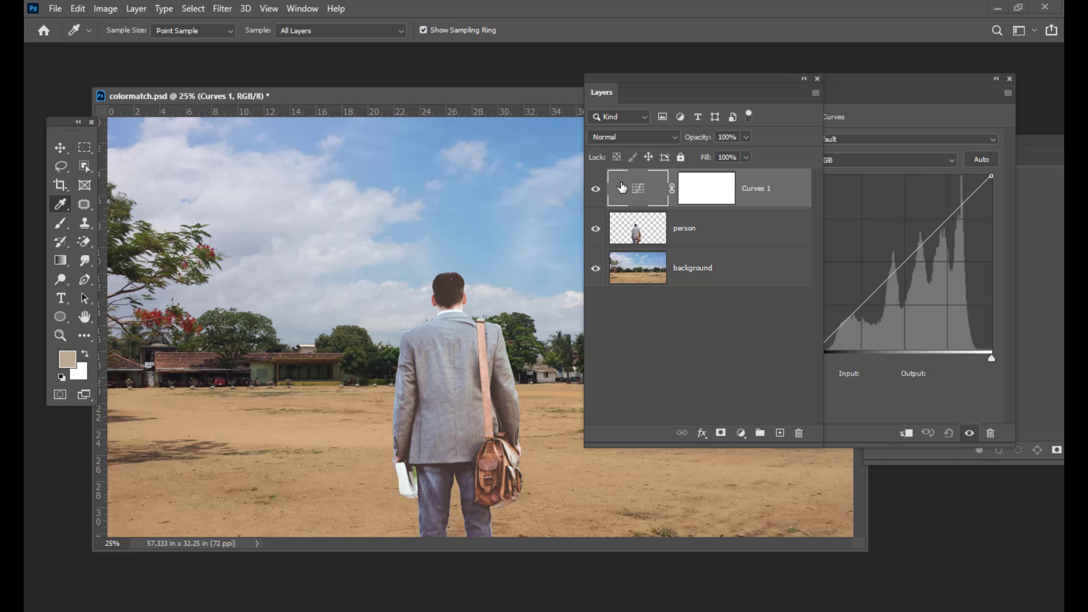
pyautogui.moveTo(845, 80); pyautogui.dragTo(662, 60)
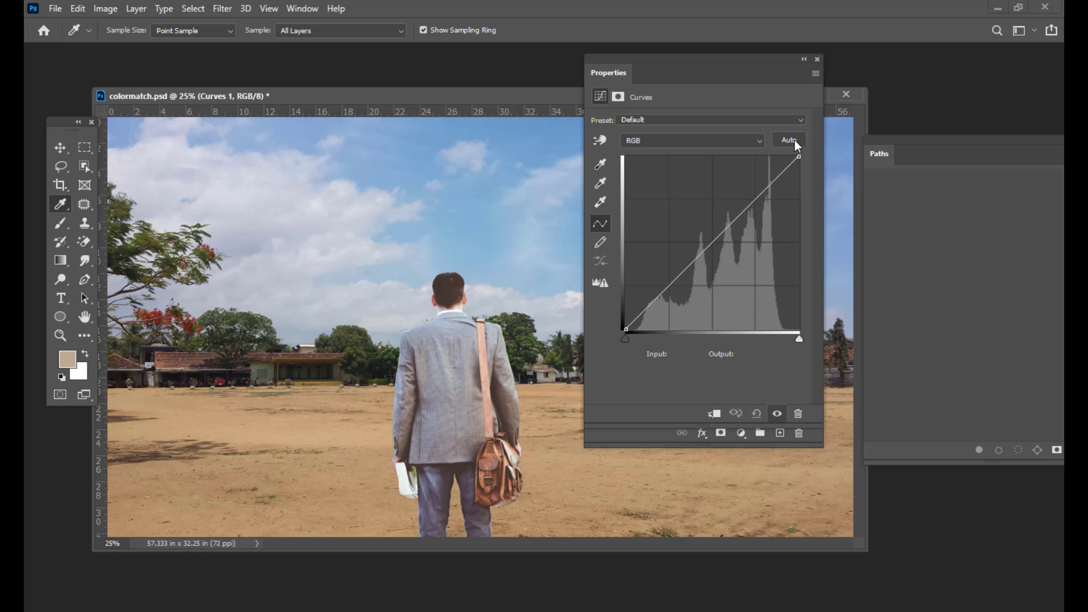
pyautogui.moveTo(666, 62); pyautogui.dragTo(675, 55)
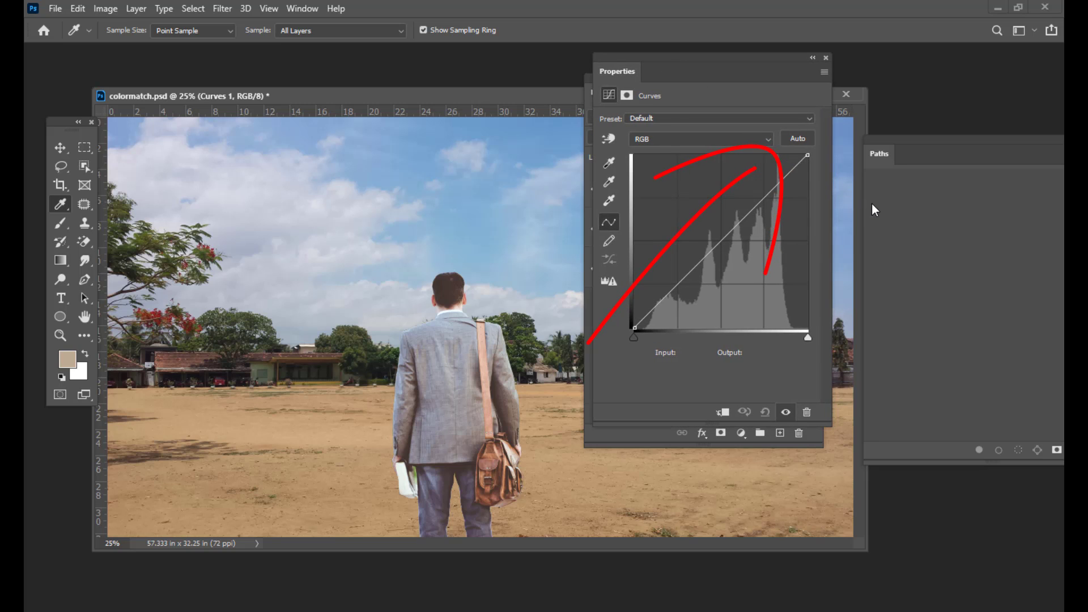
pyautogui.keyDown('alt'); pyautogui.click(800, 139); pyautogui.keyUp('alt')
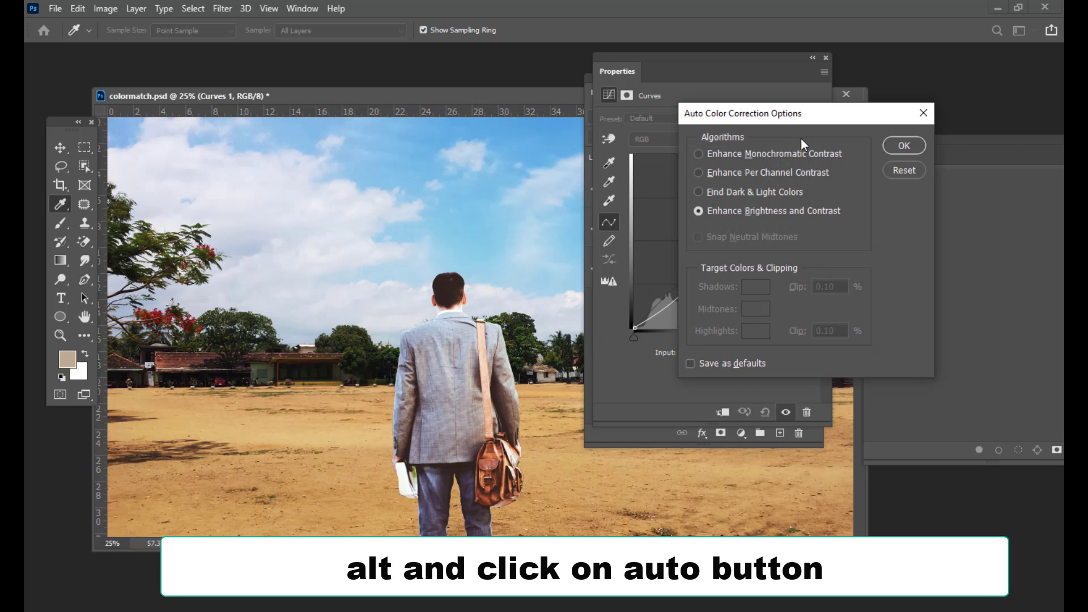
pyautogui.moveTo(765, 115); pyautogui.dragTo(508, 91)
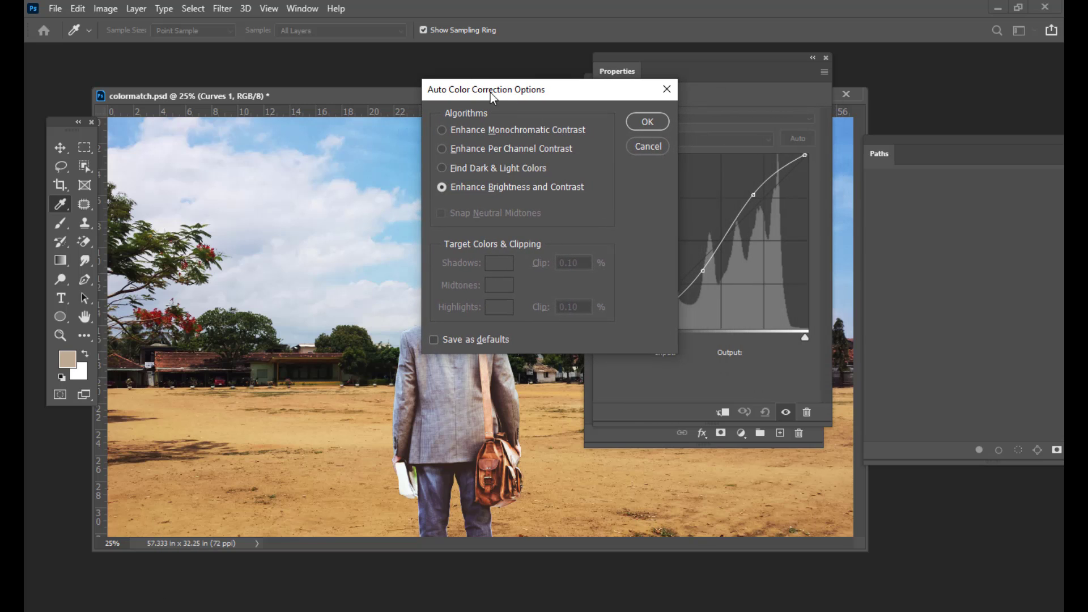
pyautogui.moveTo(491, 90); pyautogui.dragTo(511, 83)
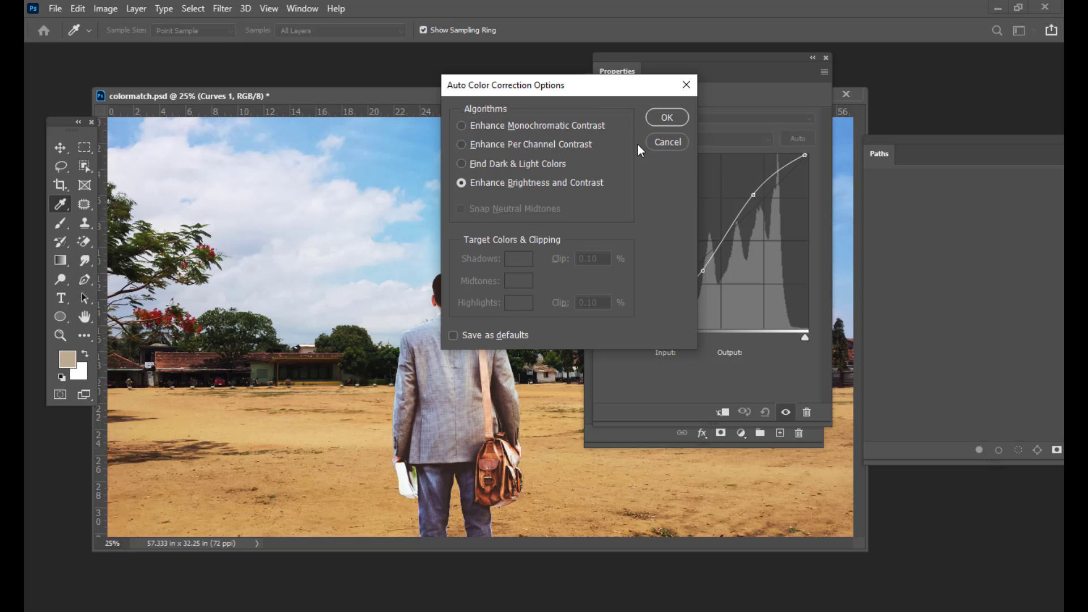
pyautogui.moveTo(563, 89); pyautogui.dragTo(534, 85)
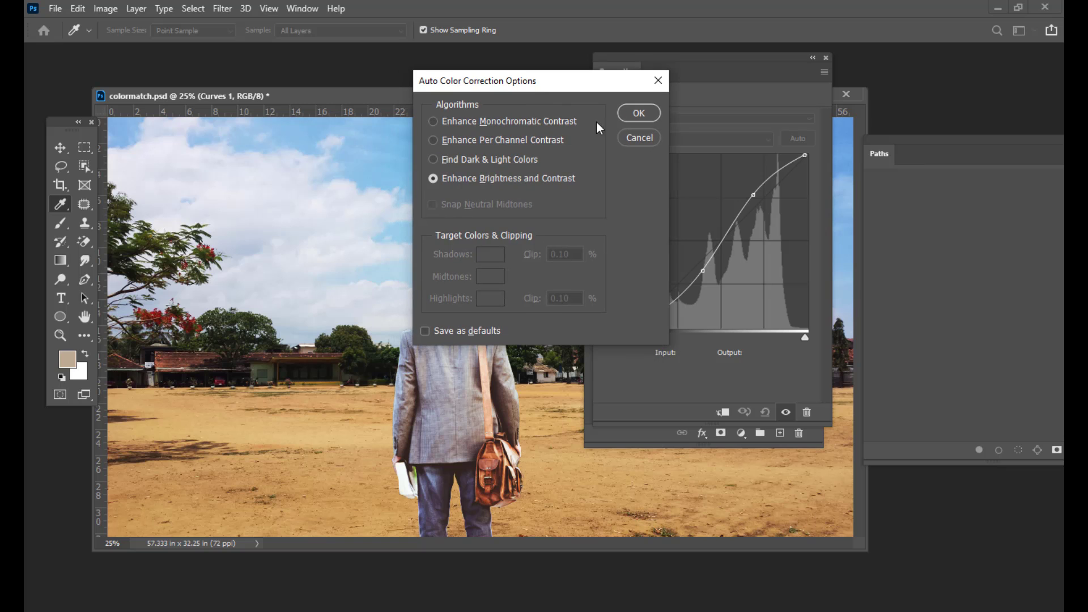
pyautogui.click(631, 140)
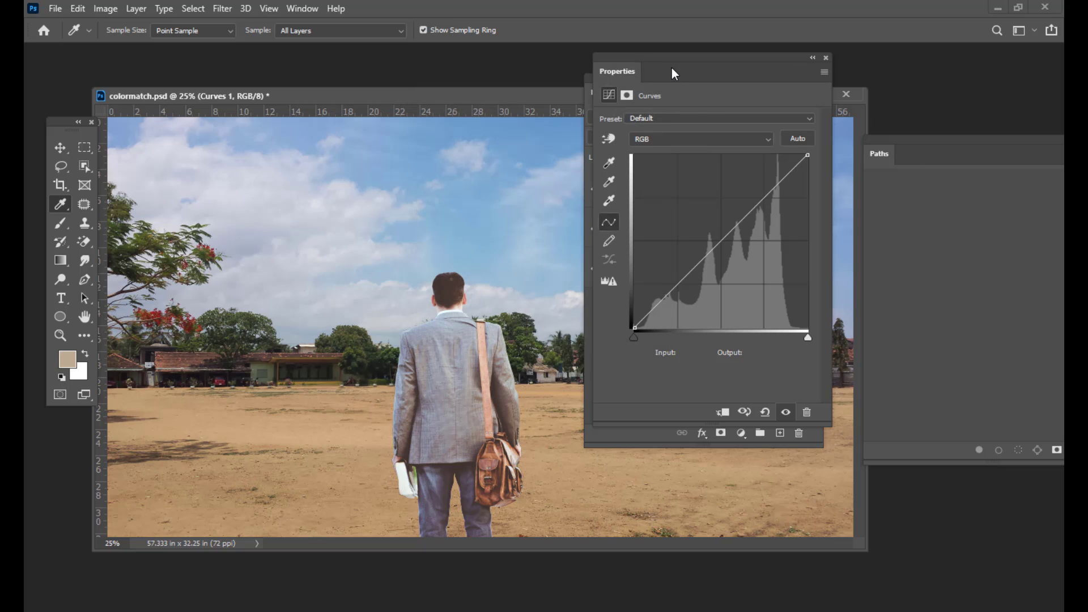
# Step: Clip the new Curves adjustment layer to the person layer so that it affects only the man
pyautogui.moveTo(672, 68); pyautogui.dragTo(695, 58)
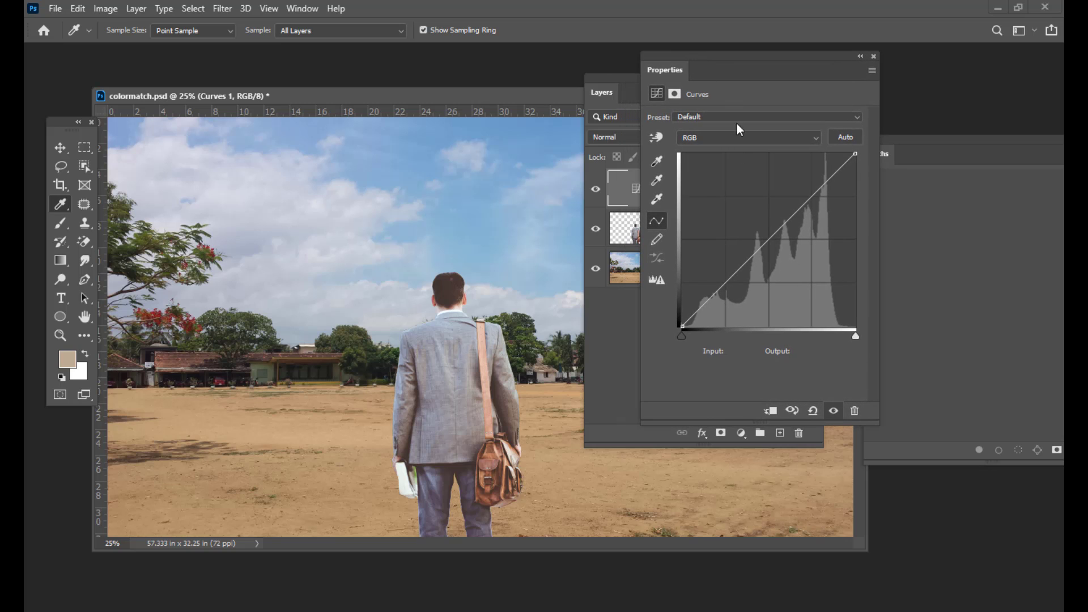
pyautogui.click(770, 411)
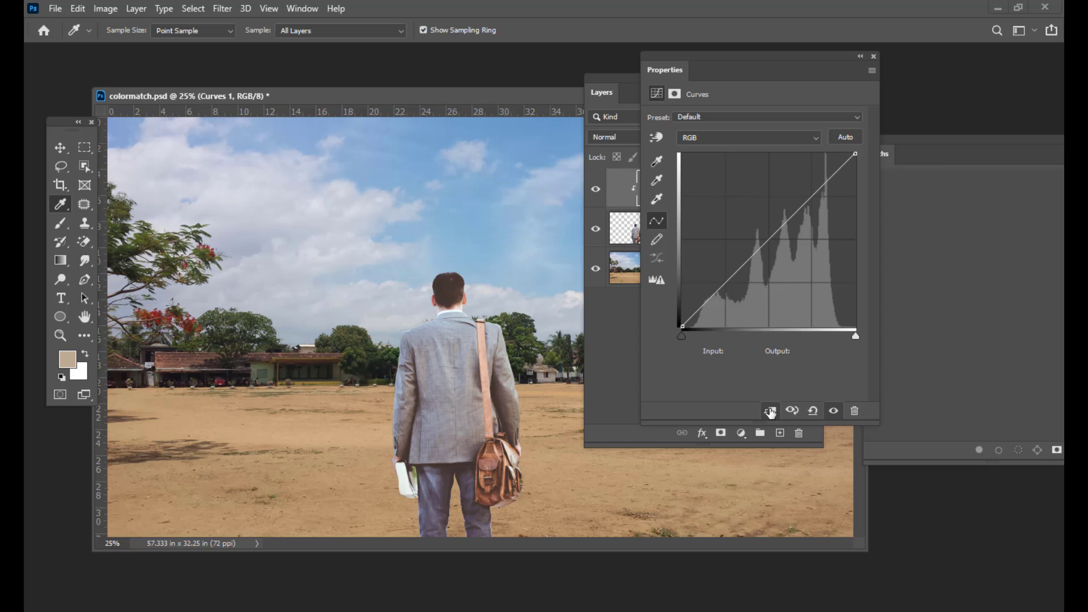
pyautogui.moveTo(675, 56); pyautogui.dragTo(739, 59)
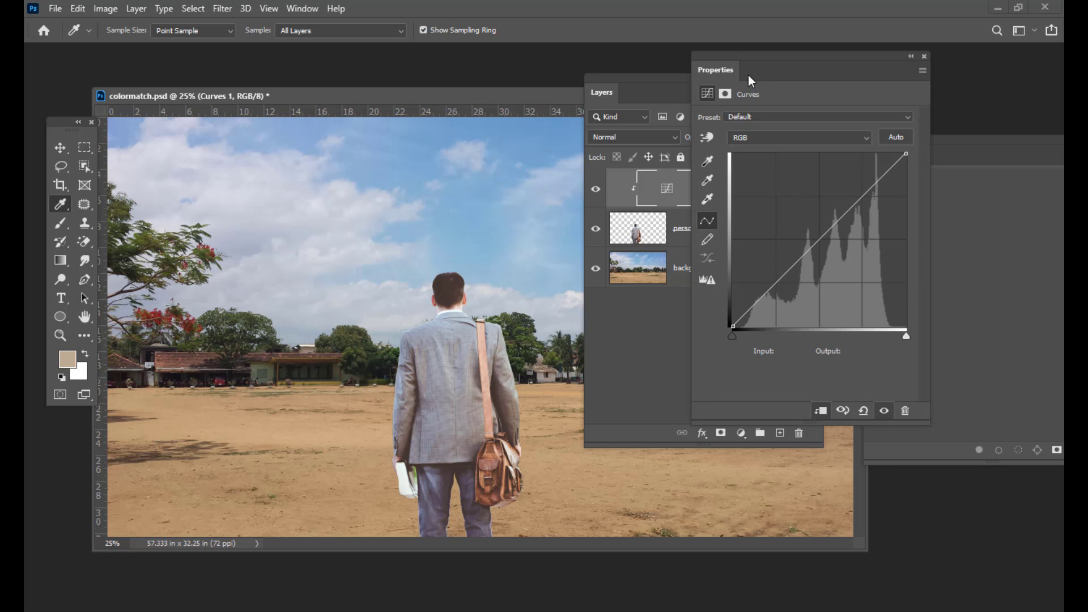
pyautogui.moveTo(756, 56); pyautogui.dragTo(734, 53)
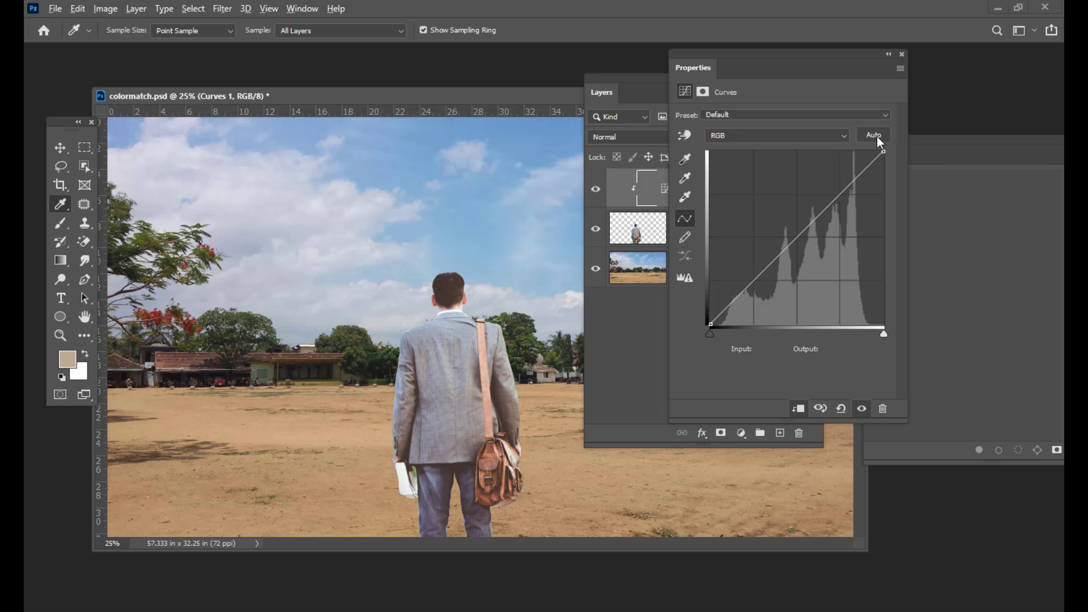
# Step: Set the curve's auto color correction algorithm to Find Dark & Light Colors with Snap Neutral Midtones enabled
pyautogui.keyDown('alt'); pyautogui.click(880, 137); pyautogui.keyUp('alt')
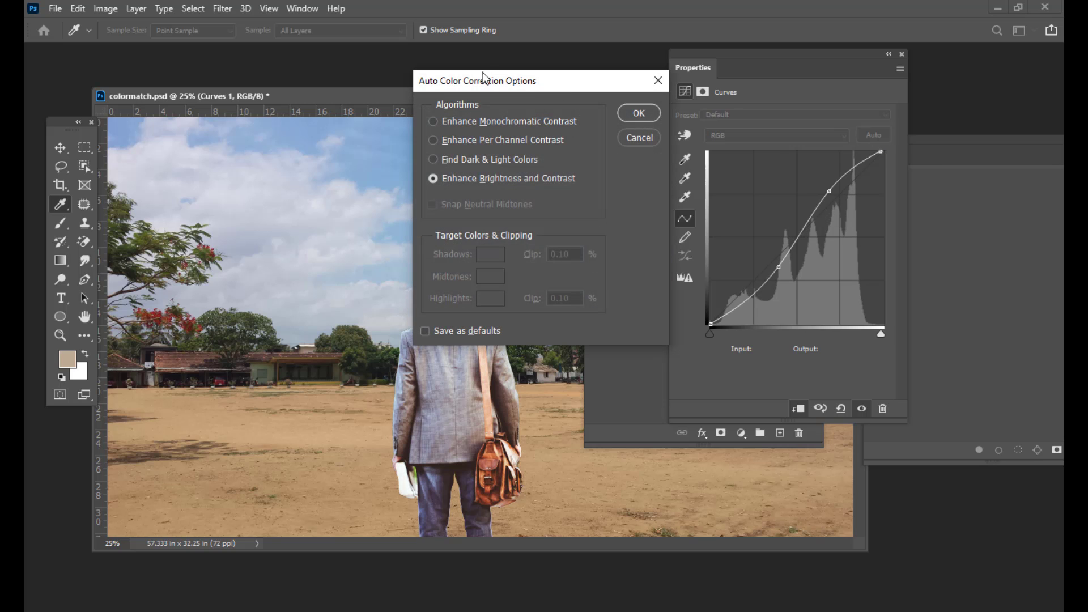
pyautogui.moveTo(476, 84); pyautogui.dragTo(624, 72)
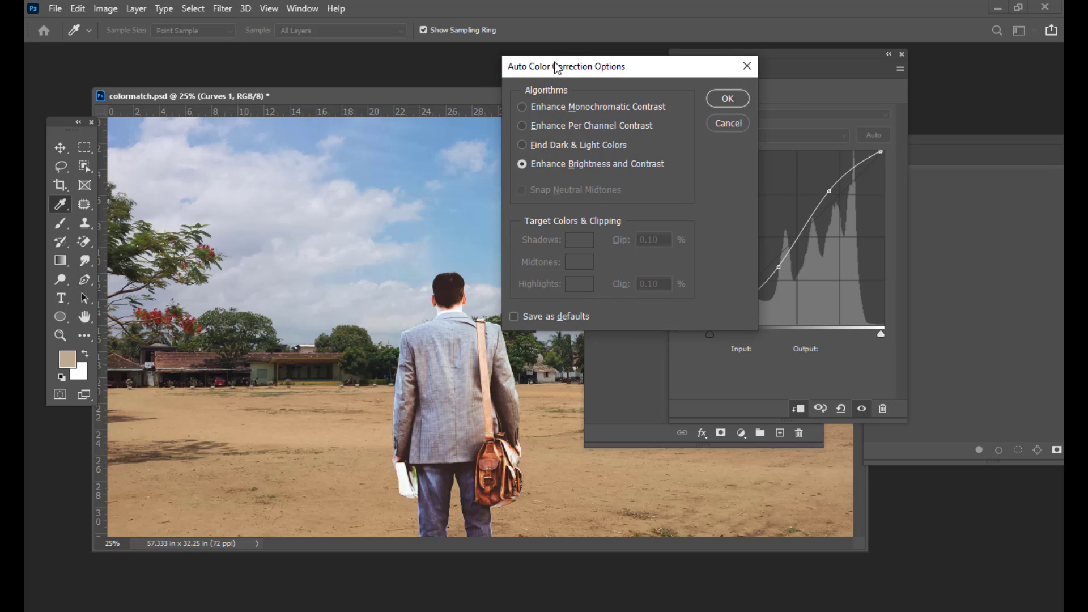
pyautogui.moveTo(558, 64); pyautogui.dragTo(582, 75)
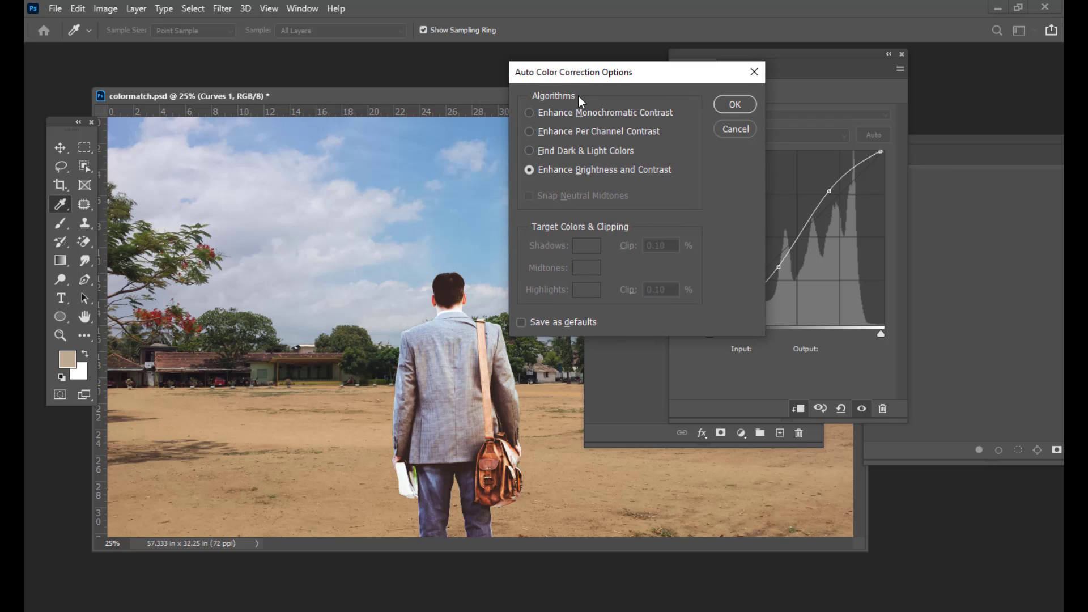
pyautogui.click(529, 151)
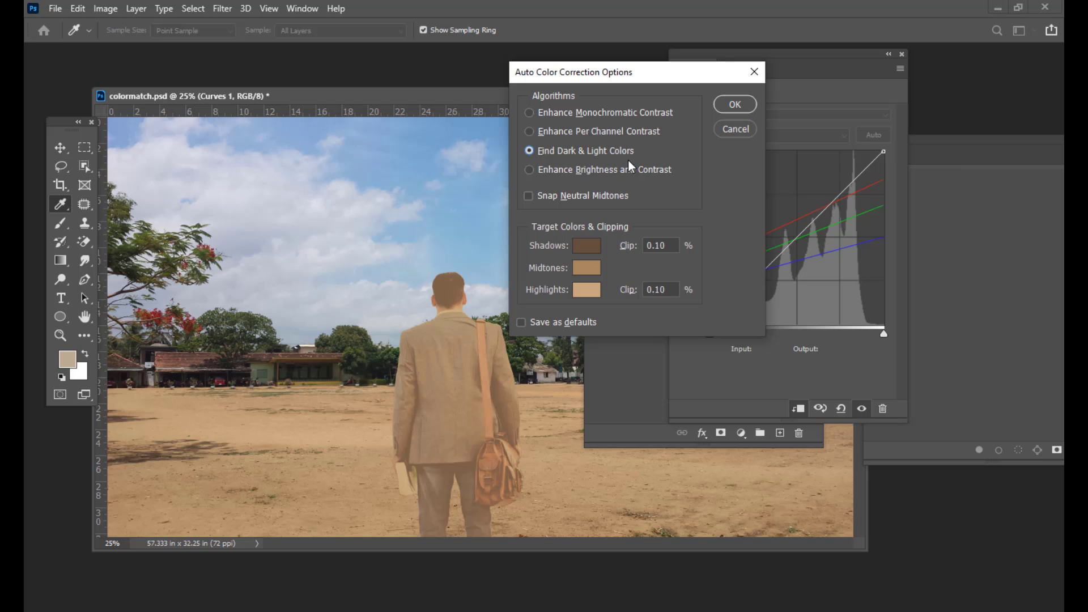
pyautogui.moveTo(584, 73); pyautogui.dragTo(610, 74)
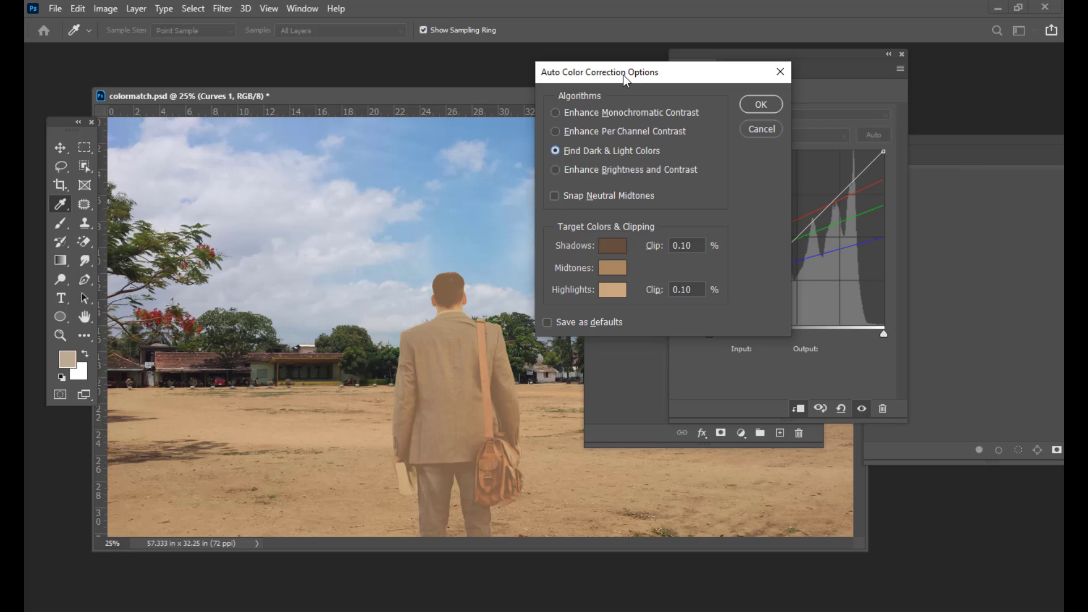
pyautogui.moveTo(624, 80); pyautogui.dragTo(613, 75)
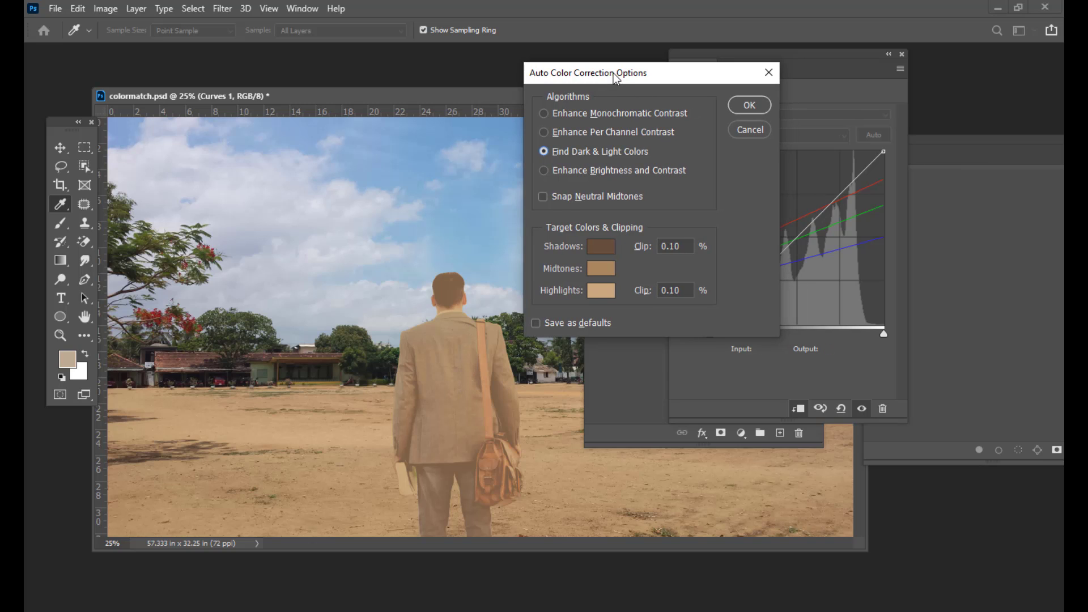
pyautogui.click(543, 197)
pyautogui.moveTo(587, 72)
pyautogui.mouseDown()
pyautogui.moveTo(596, 74)
pyautogui.moveTo(583, 81)
pyautogui.mouseUp()
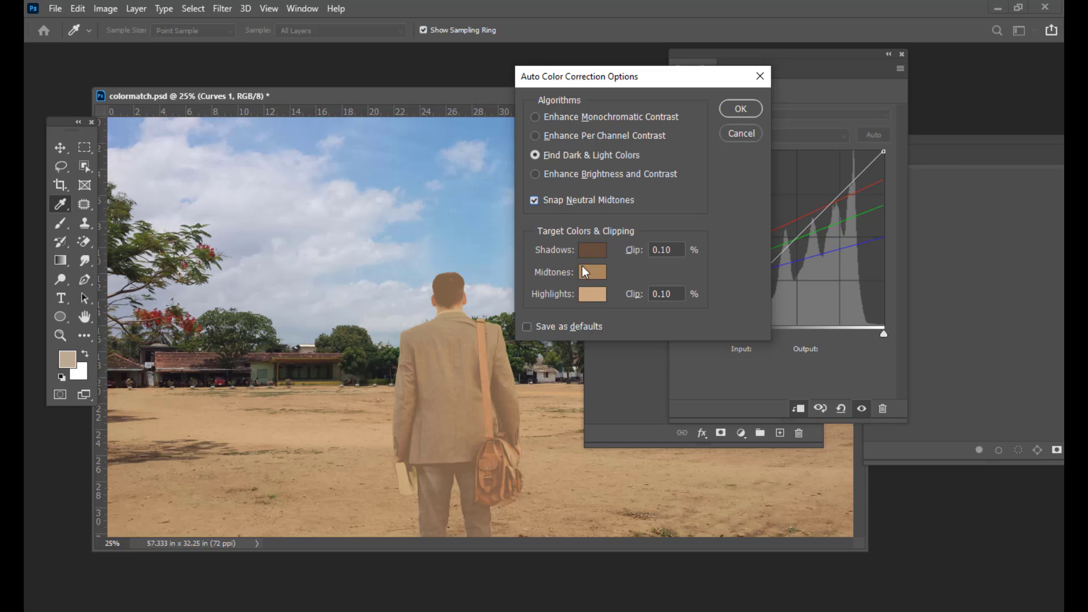
pyautogui.moveTo(567, 76); pyautogui.dragTo(586, 74)
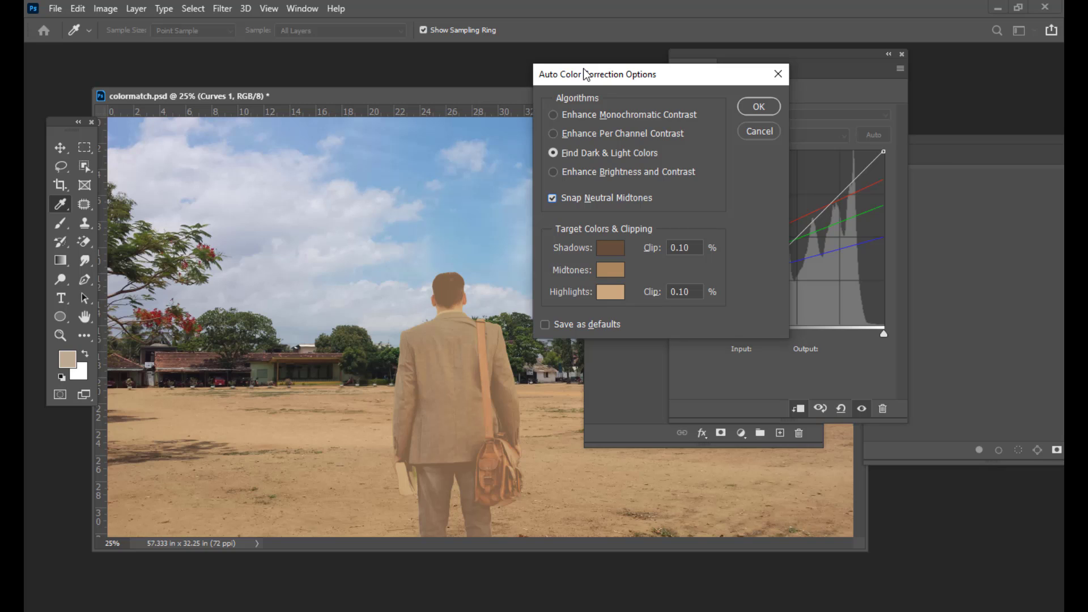
pyautogui.moveTo(612, 76)
pyautogui.mouseDown()
pyautogui.moveTo(578, 79)
pyautogui.moveTo(594, 70)
pyautogui.mouseUp()
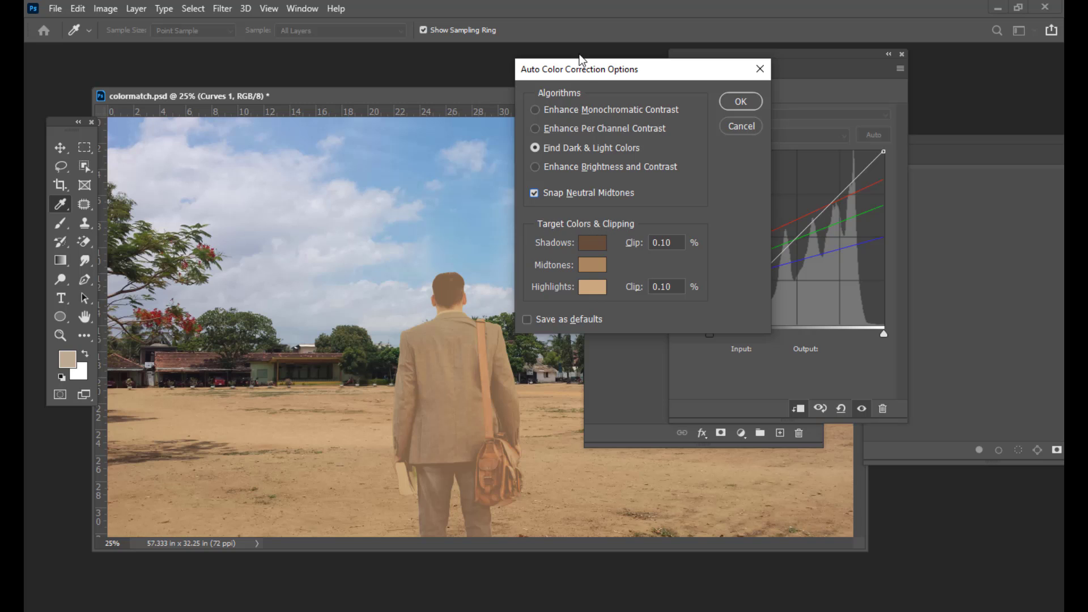
pyautogui.moveTo(594, 74); pyautogui.dragTo(586, 78)
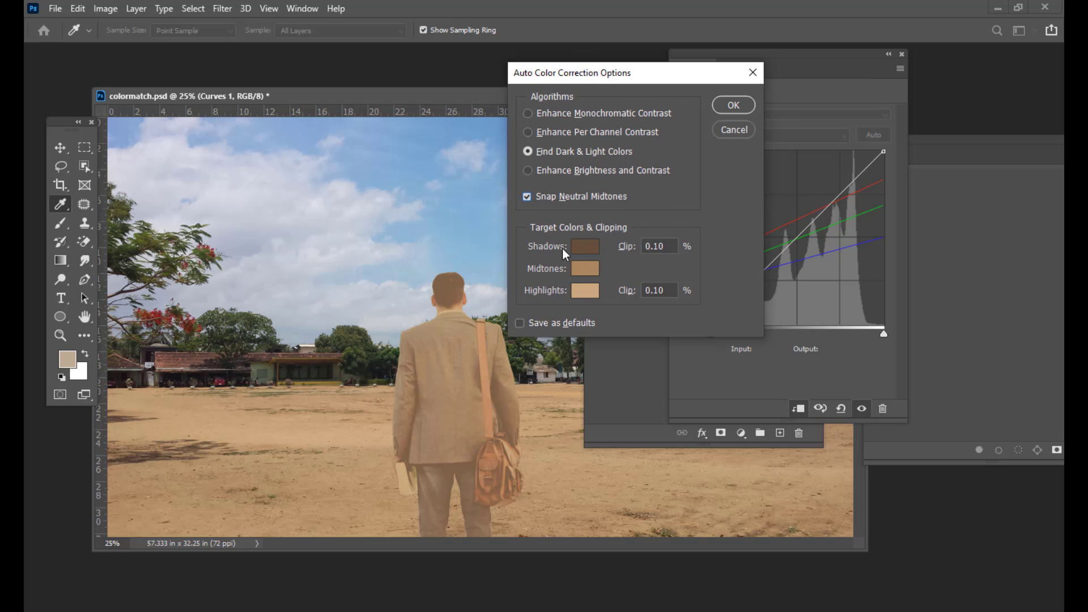
# Step: Set the target shadow color to 664f3d, sampled from the tree shadow on the background's ground
pyautogui.click(590, 249)
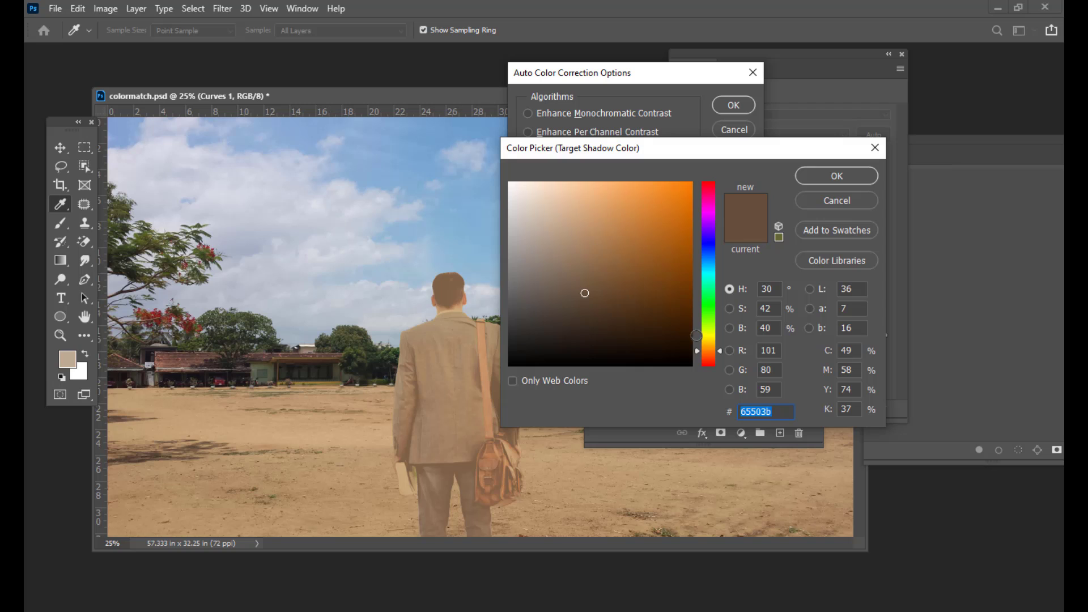
pyautogui.click(193, 444)
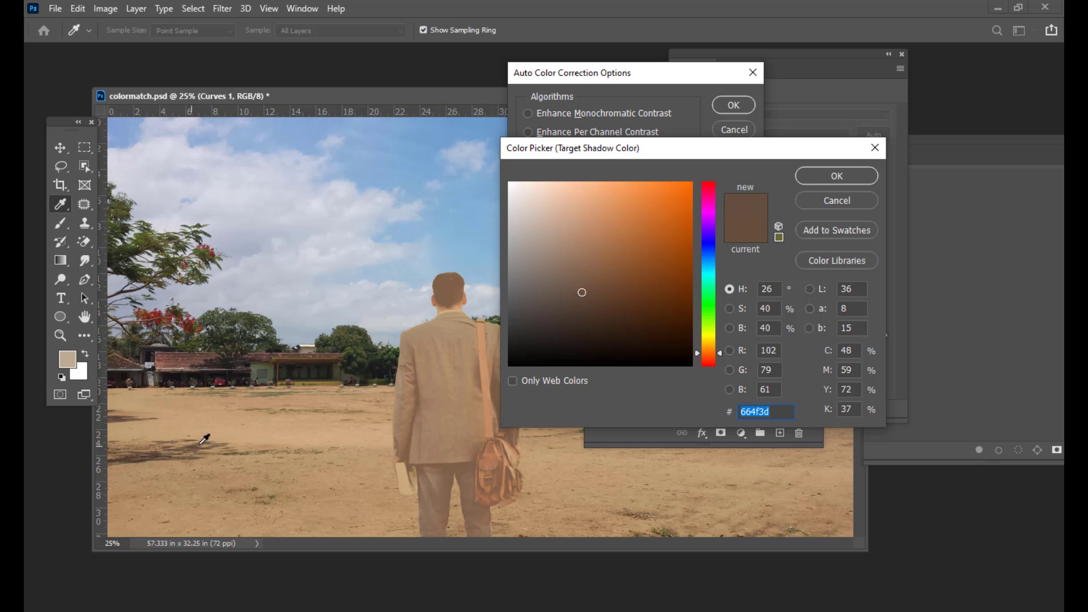
pyautogui.click(820, 182)
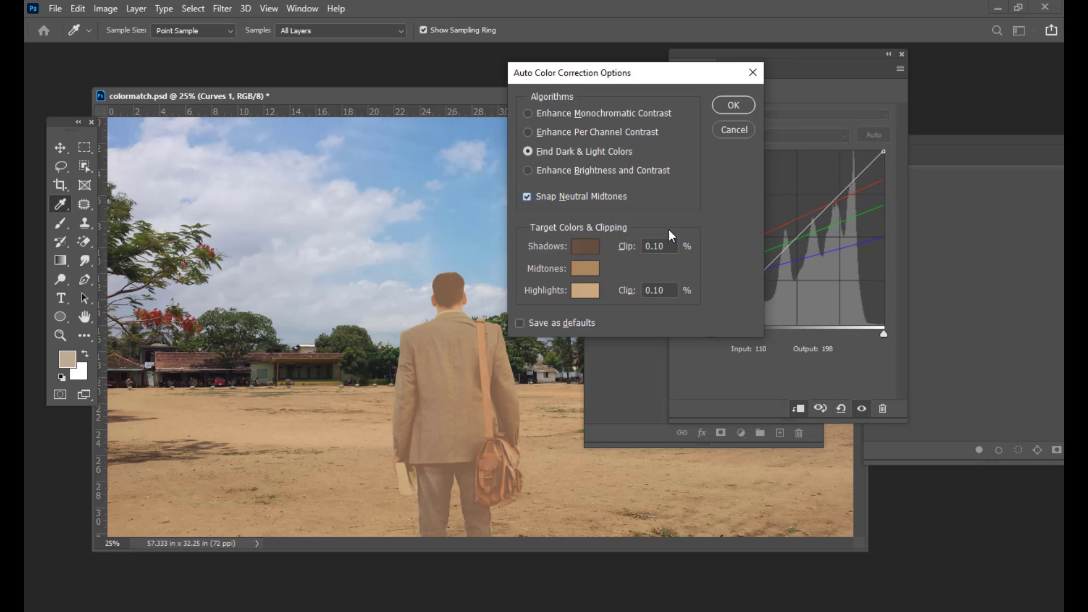
# Step: Set the target midtone color to bb9a71, sampled from the sunlit sandy ground near the buildings
pyautogui.click(586, 269)
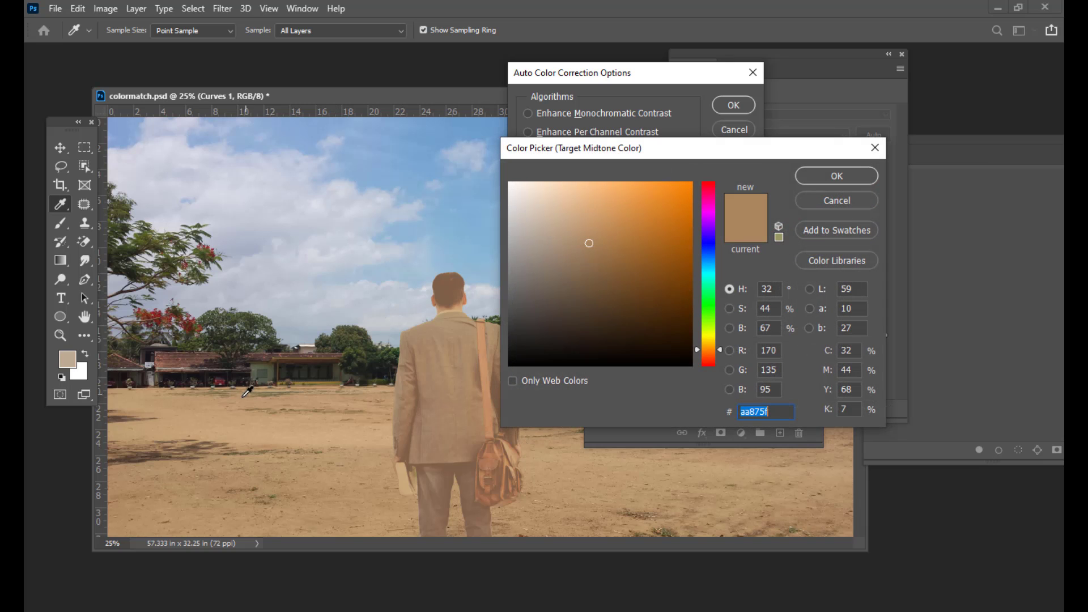
pyautogui.click(143, 489)
pyautogui.click(168, 495)
pyautogui.click(221, 418)
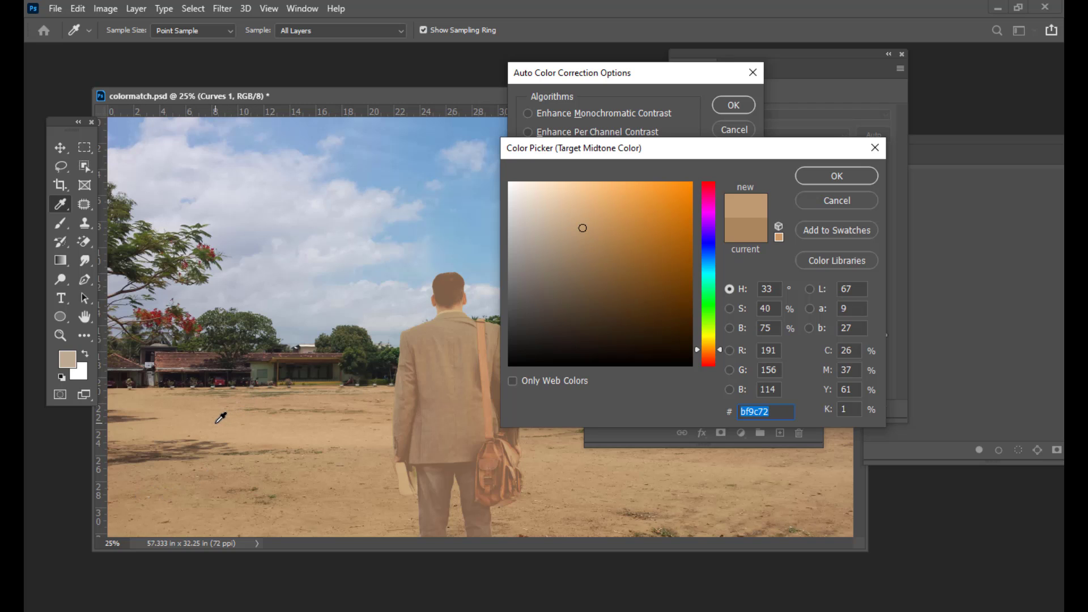
pyautogui.click(149, 401)
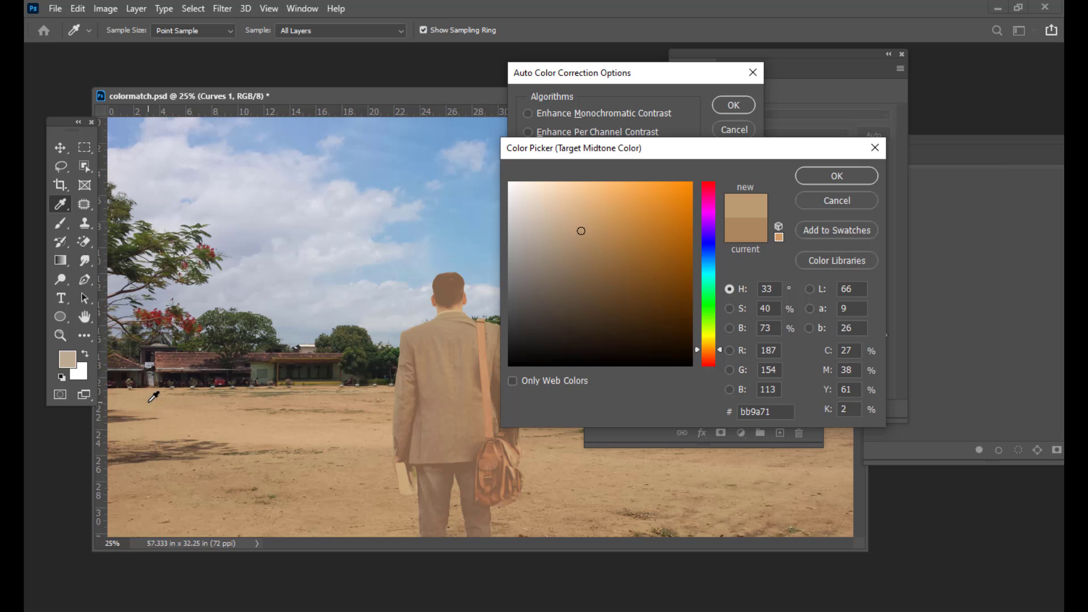
pyautogui.click(857, 176)
# Step: Try target highlight colors sampled from the clouds, the sandy ground and the building, then discard them
pyautogui.click(584, 291)
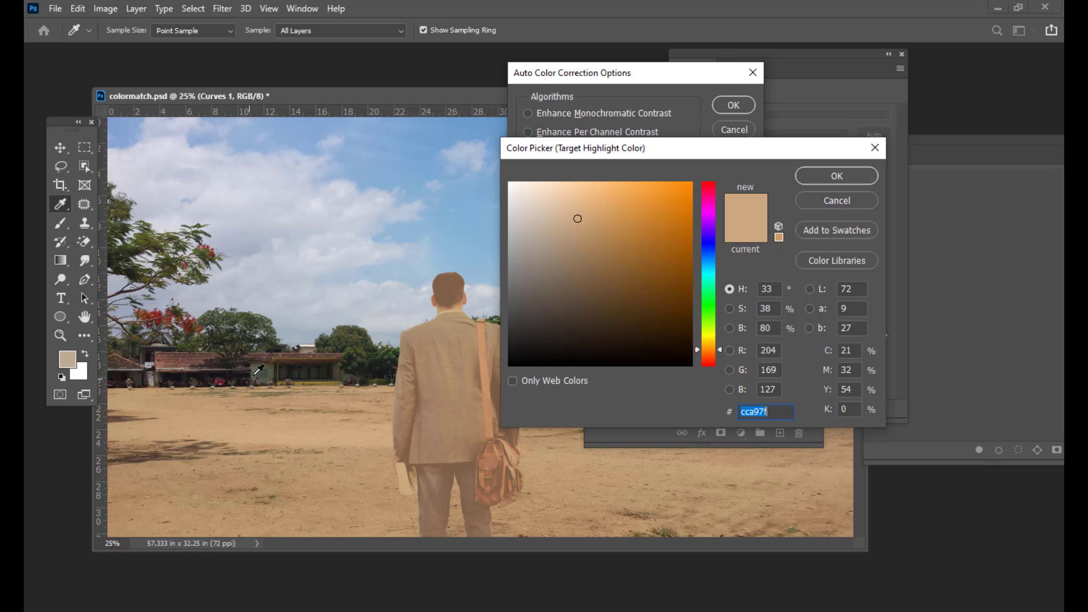
pyautogui.click(339, 186)
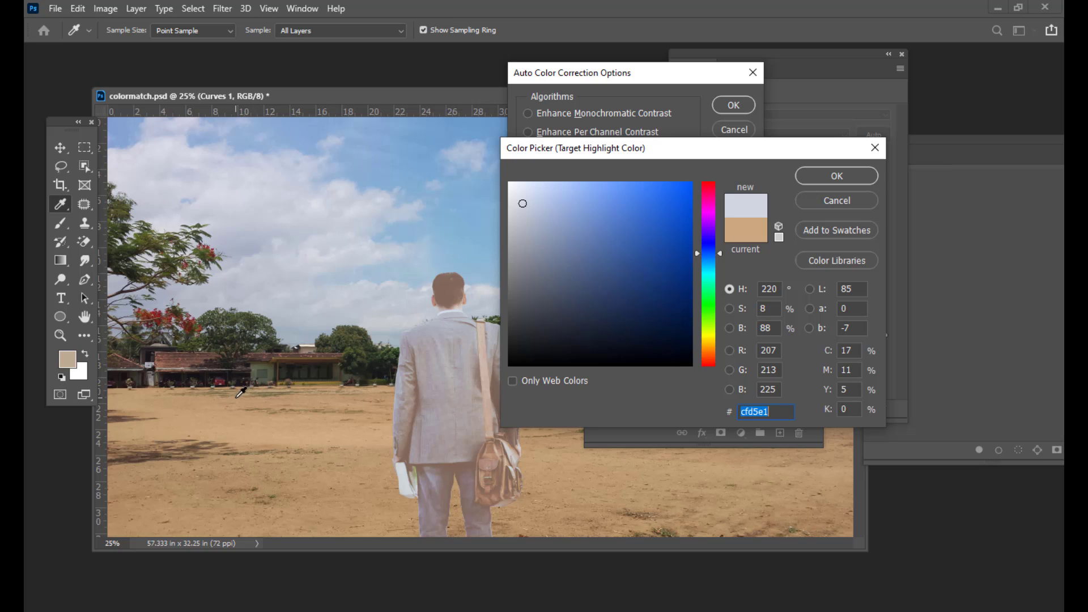
pyautogui.click(281, 434)
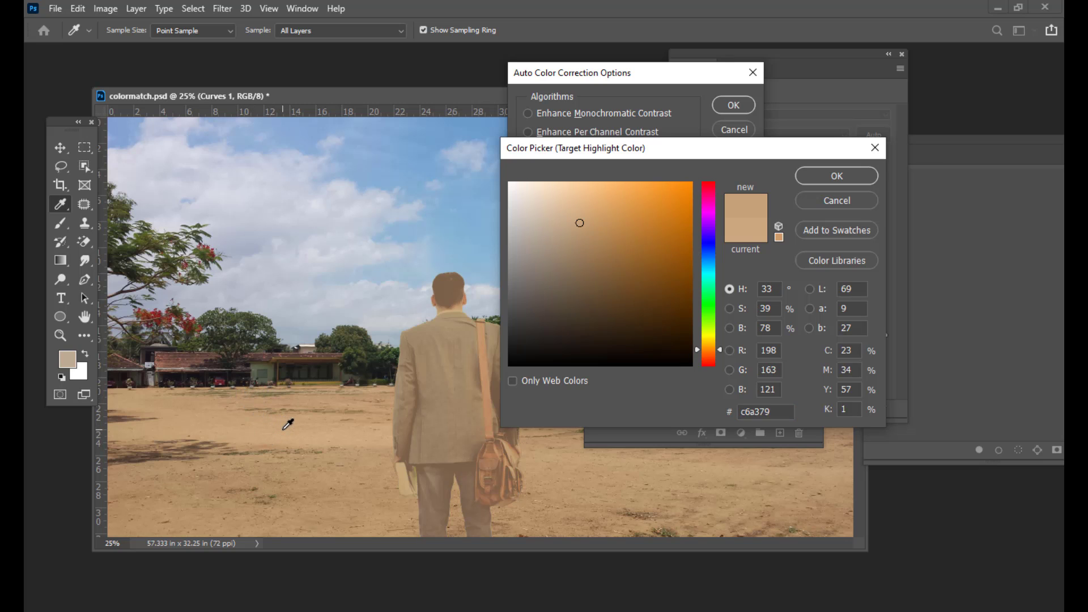
pyautogui.click(342, 421)
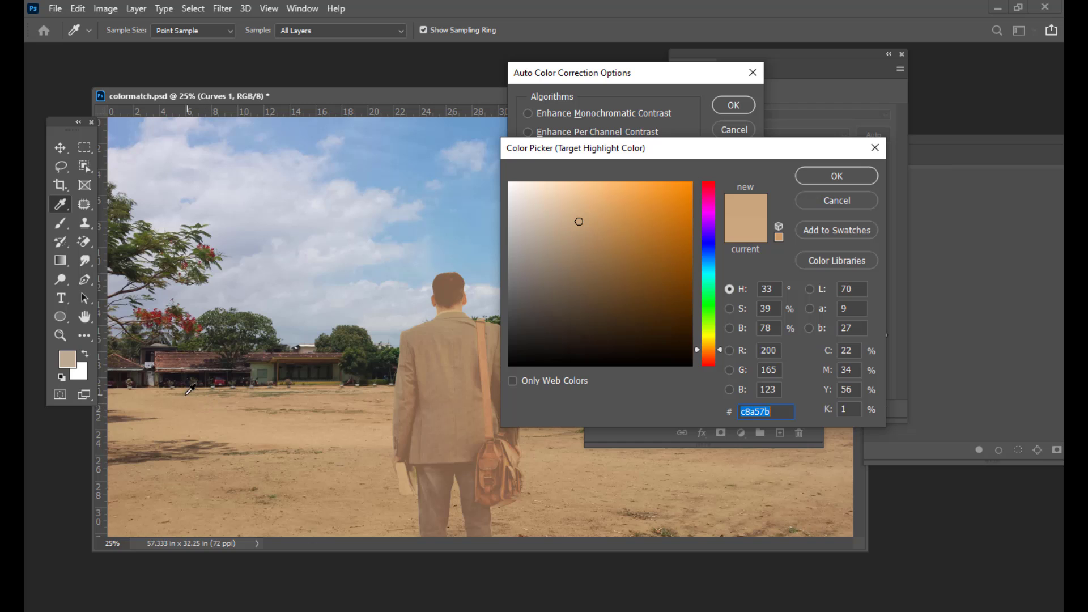
pyautogui.click(169, 366)
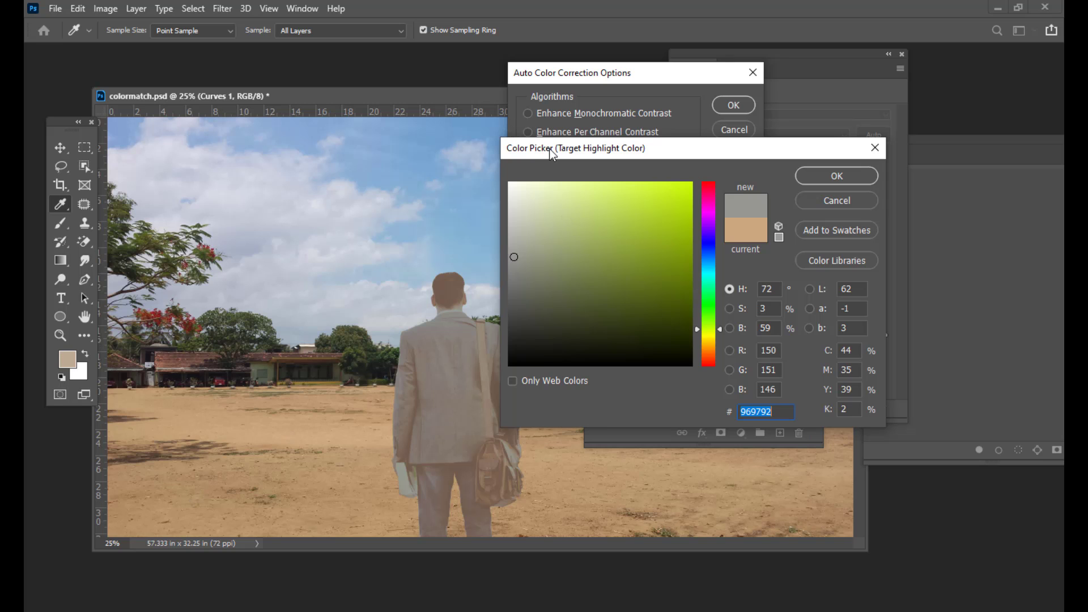
pyautogui.moveTo(549, 149); pyautogui.dragTo(782, 172)
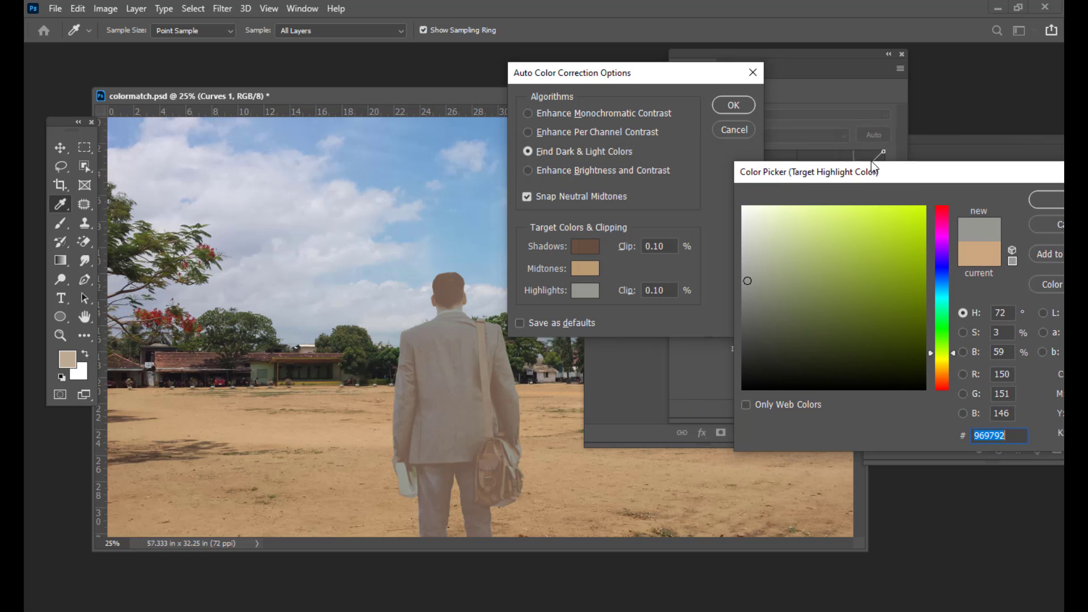
pyautogui.moveTo(871, 162); pyautogui.dragTo(779, 167)
pyautogui.click(987, 229)
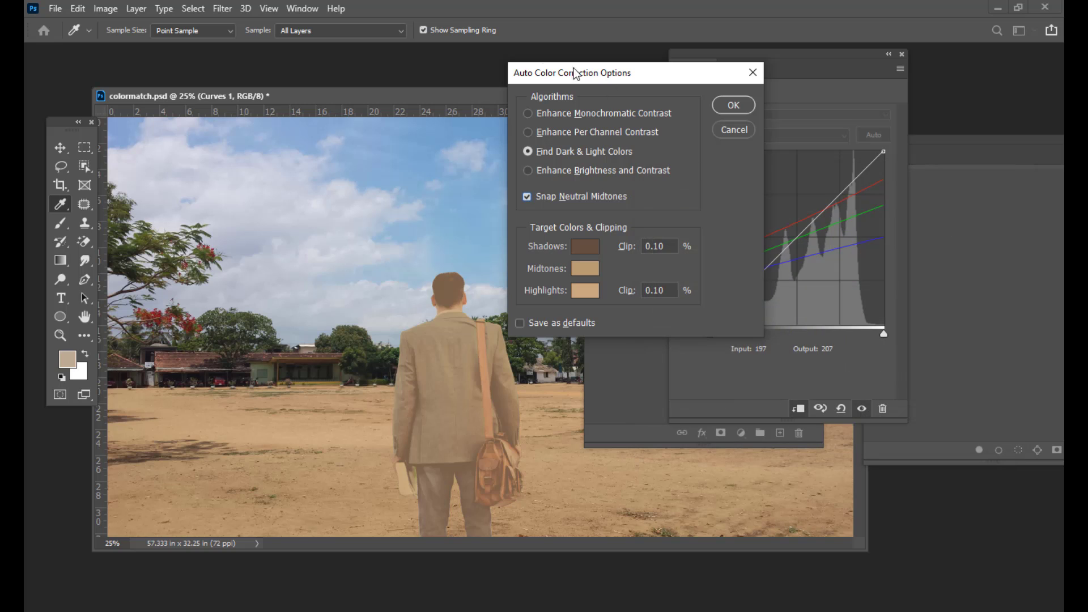
pyautogui.moveTo(558, 67); pyautogui.dragTo(677, 95)
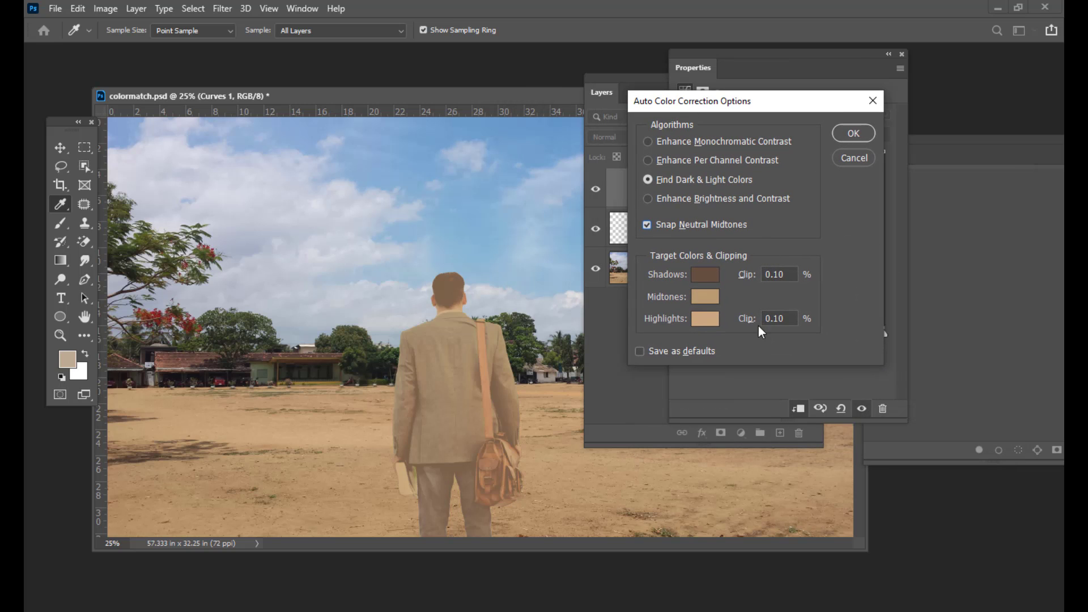
# Step: Set the target highlight color to bd9d76, sampled from the sandy ground in the background photo
pyautogui.click(704, 320)
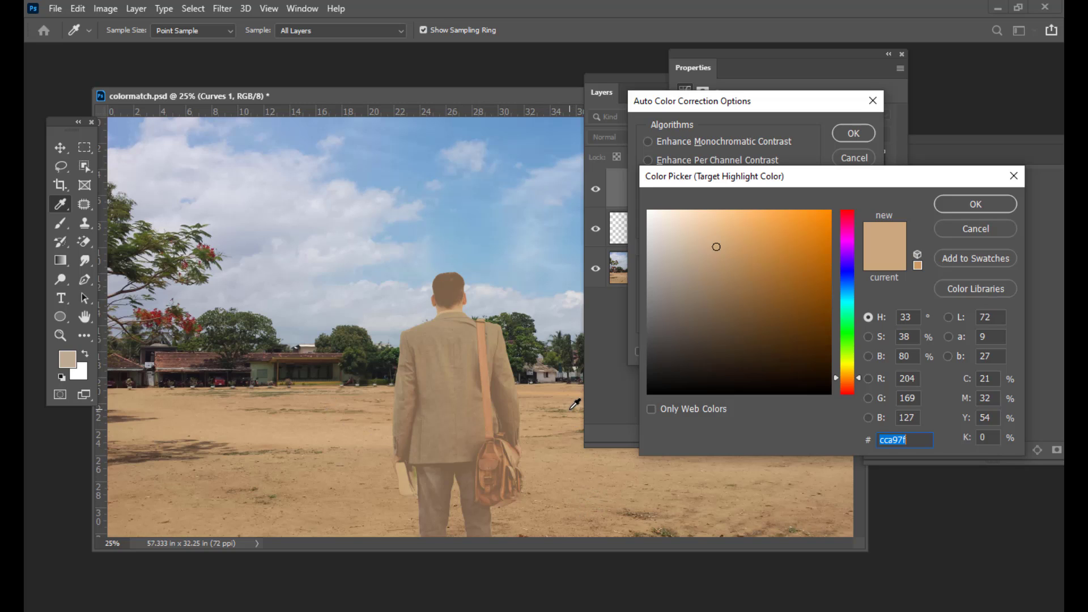
pyautogui.click(572, 394)
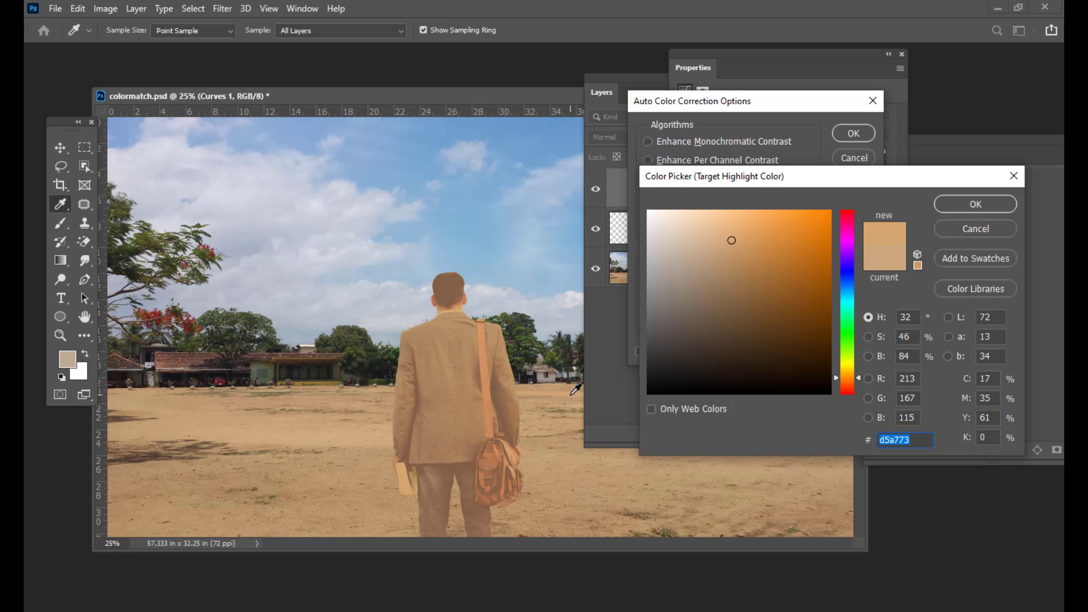
pyautogui.click(801, 468)
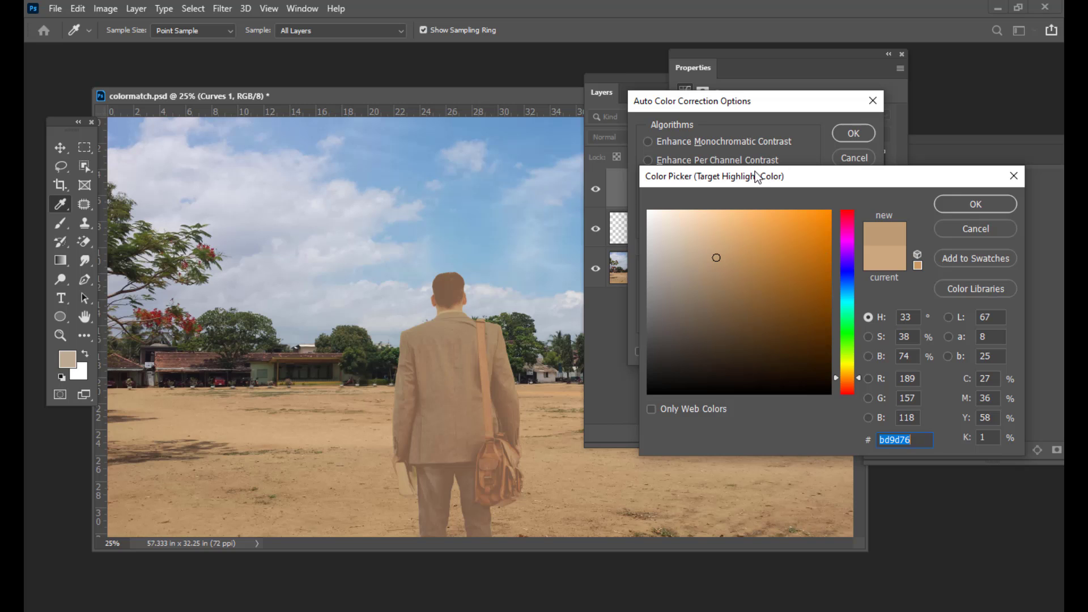
pyautogui.moveTo(754, 176); pyautogui.dragTo(742, 220)
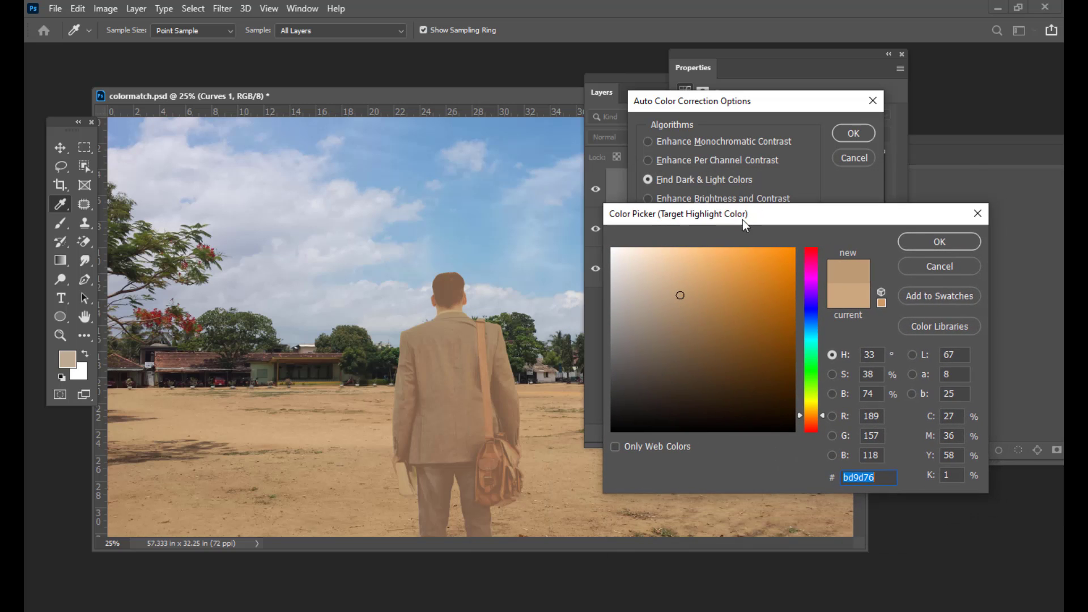
pyautogui.click(935, 243)
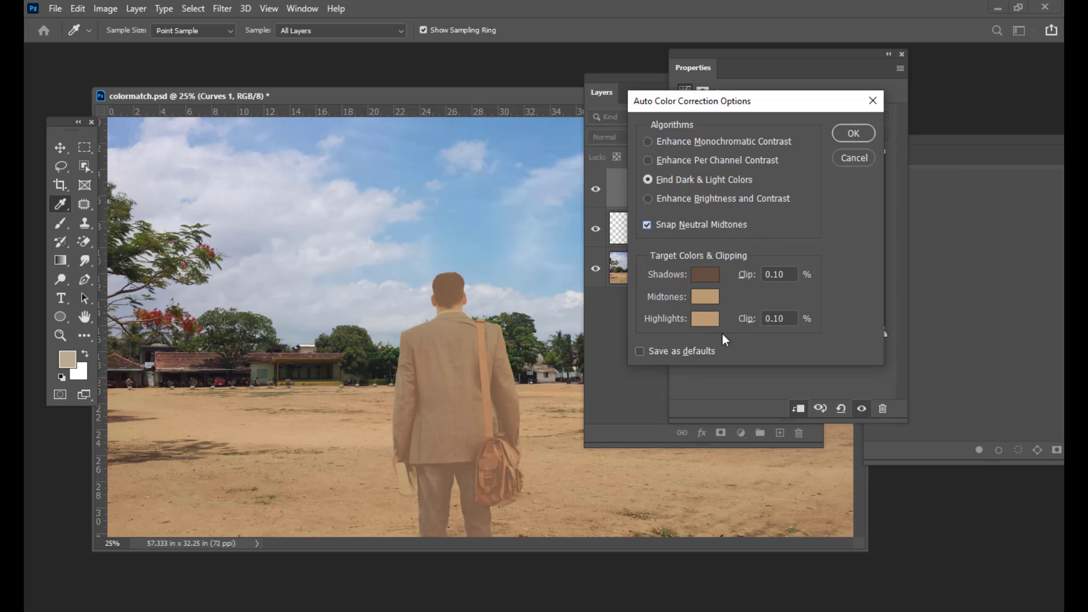
# Step: Resample the target midtone color from the sandy ground just in front of the tiled-roof buildings
pyautogui.click(705, 297)
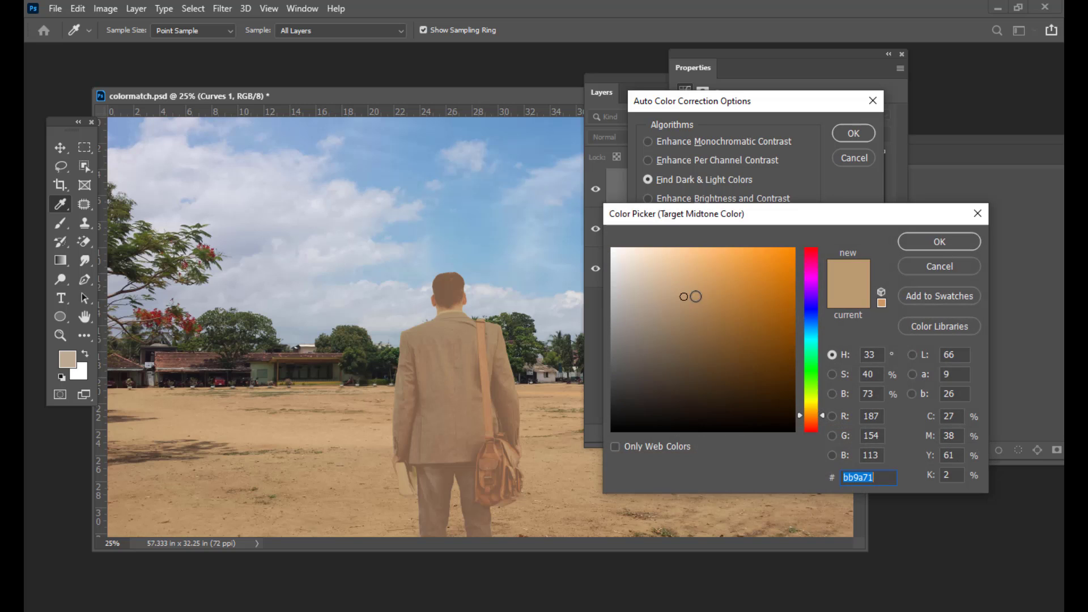
pyautogui.click(210, 415)
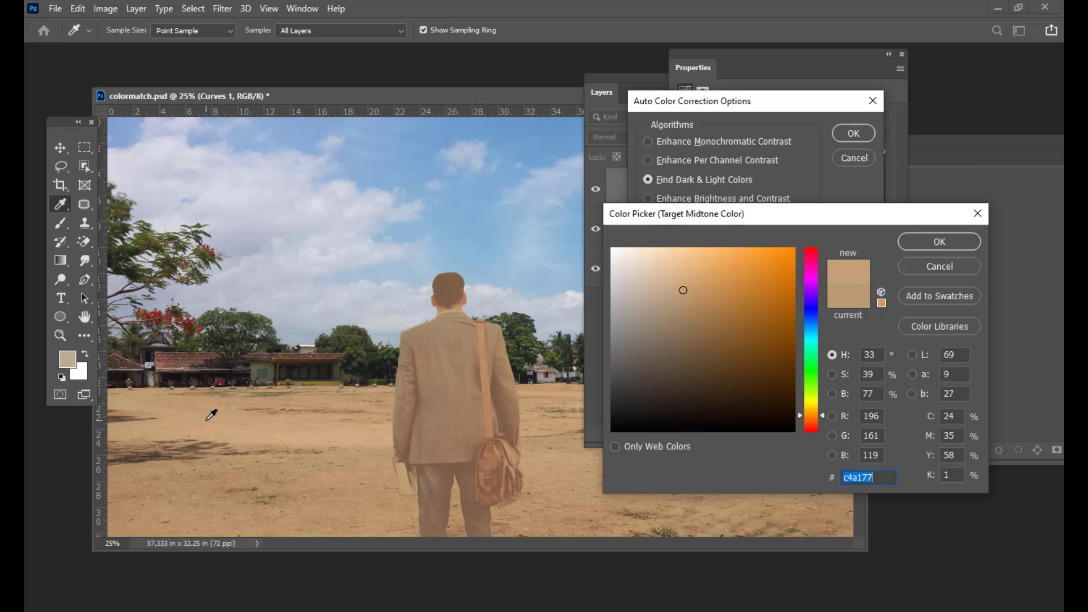
pyautogui.click(159, 401)
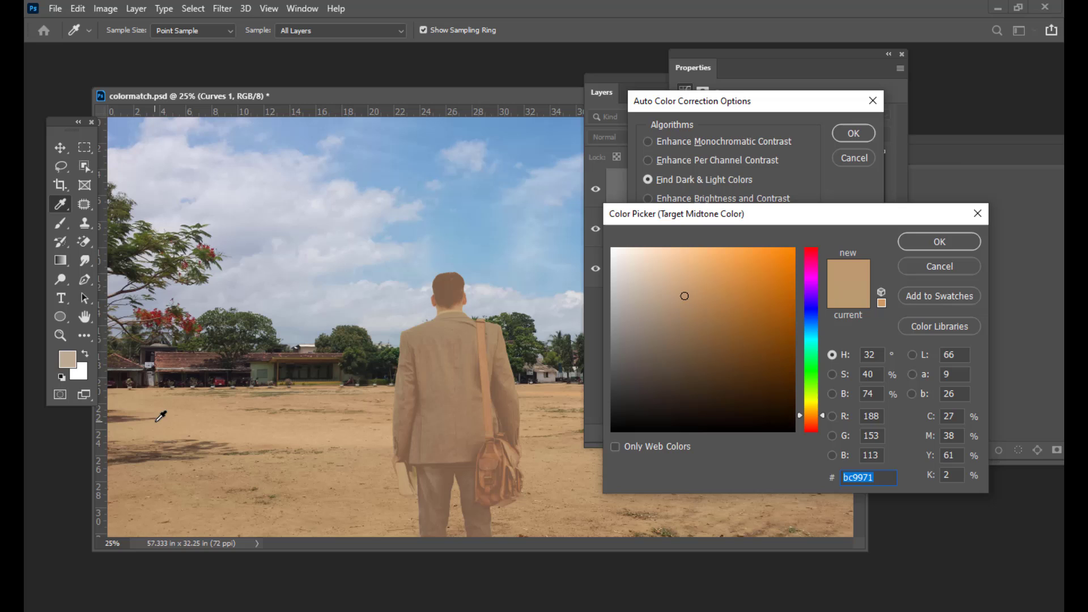
pyautogui.click(133, 399)
pyautogui.click(939, 241)
# Step: Apply the auto color correction options and save the new target colors as defaults
pyautogui.moveTo(707, 102); pyautogui.dragTo(664, 129)
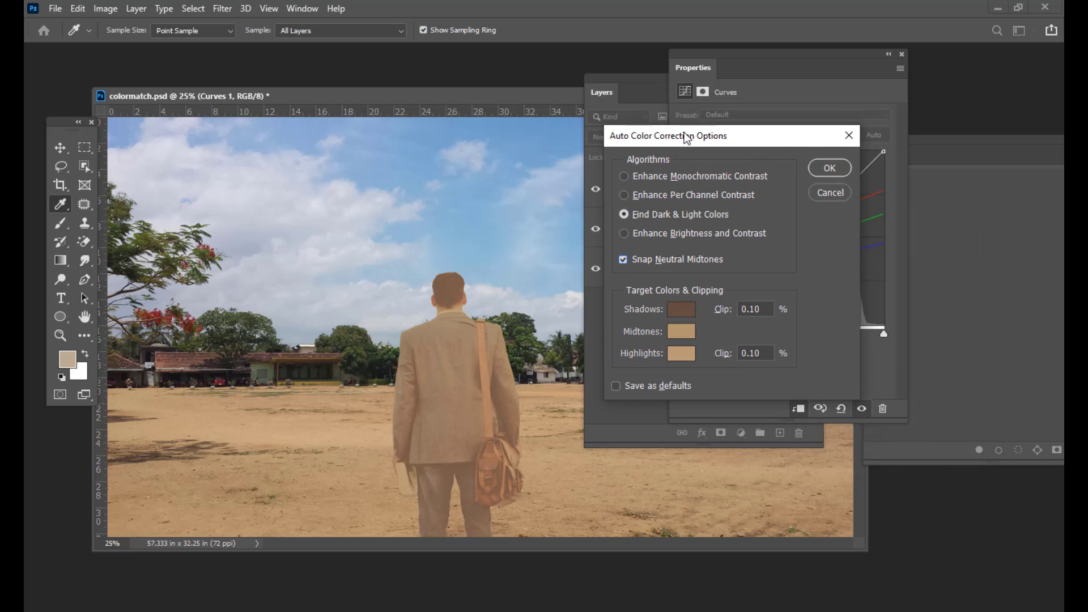
pyautogui.click(816, 158)
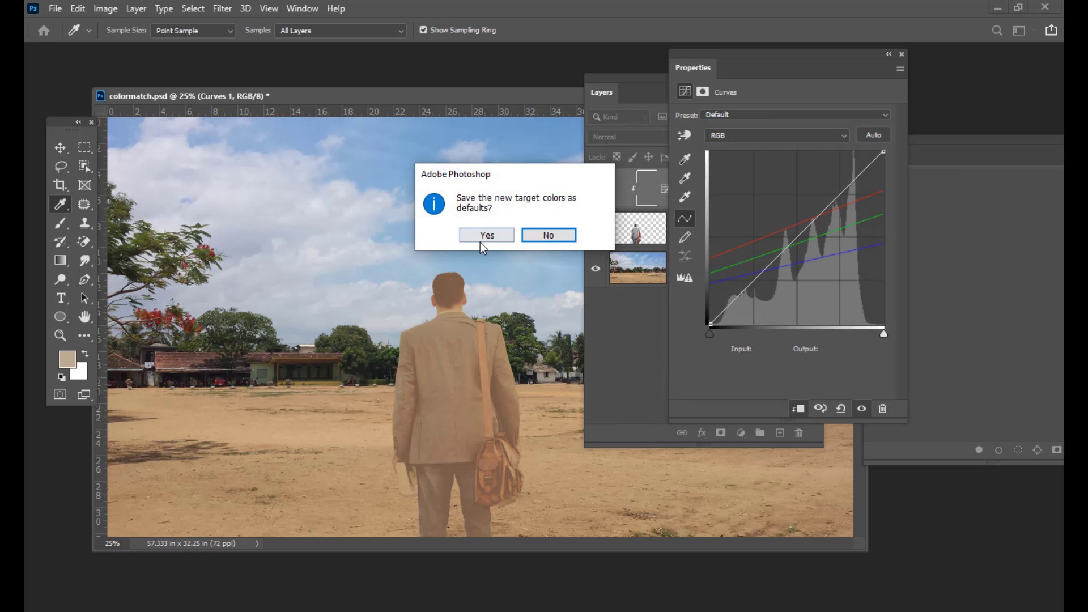
pyautogui.moveTo(508, 177); pyautogui.dragTo(534, 169)
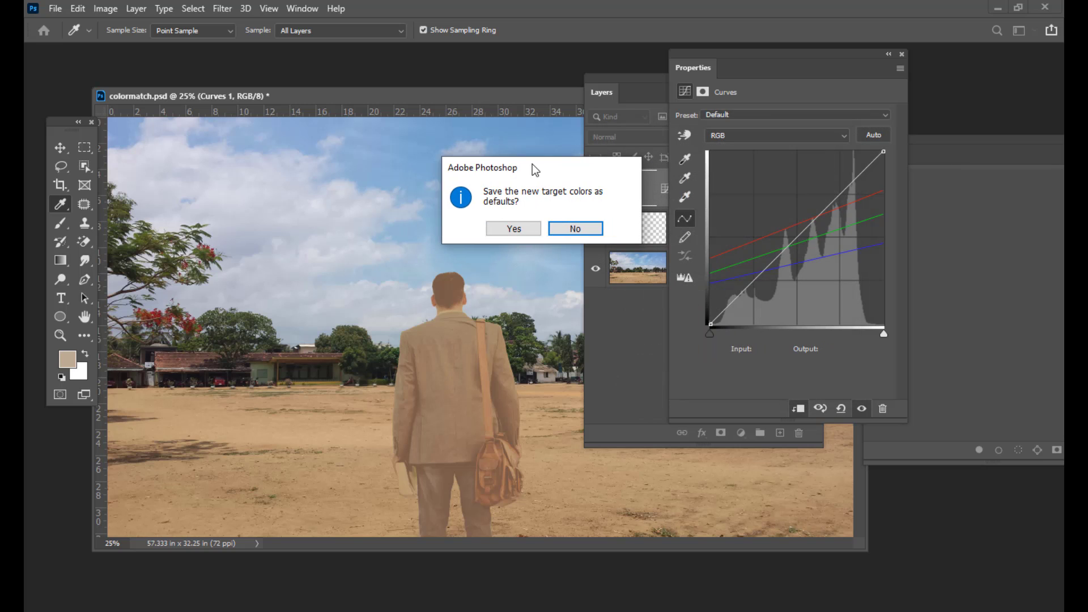
pyautogui.click(513, 228)
pyautogui.moveTo(710, 52)
pyautogui.mouseDown()
pyautogui.moveTo(770, 58)
pyautogui.moveTo(726, 53)
pyautogui.mouseUp()
pyautogui.click(918, 56)
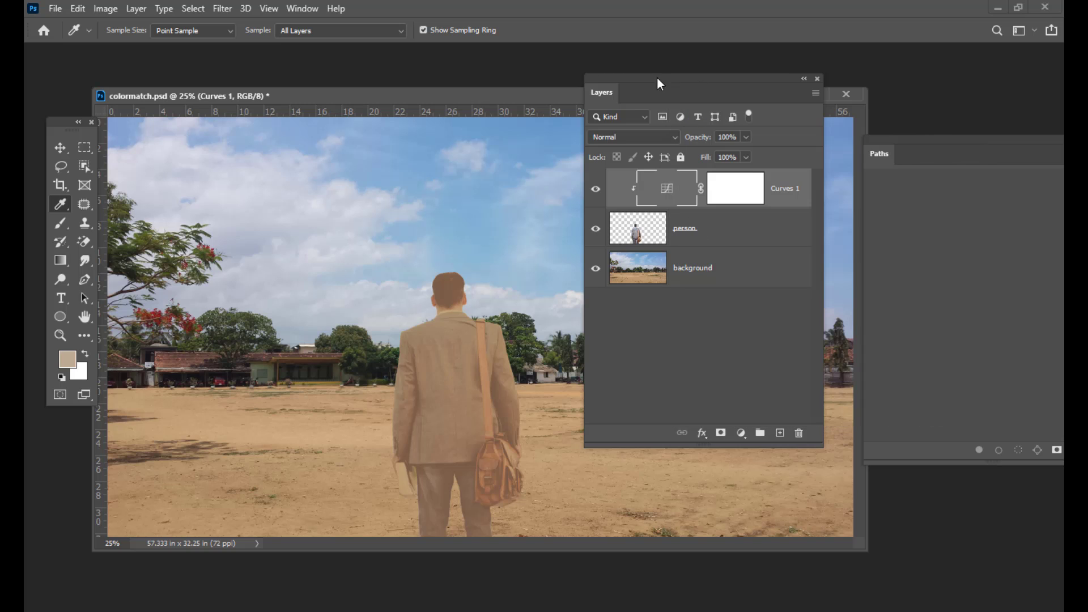
# Step: Add a second Curves layer clipped to the person layer and raise its Blue channel midpoint to input 123, output 134
pyautogui.moveTo(657, 77); pyautogui.dragTo(688, 77)
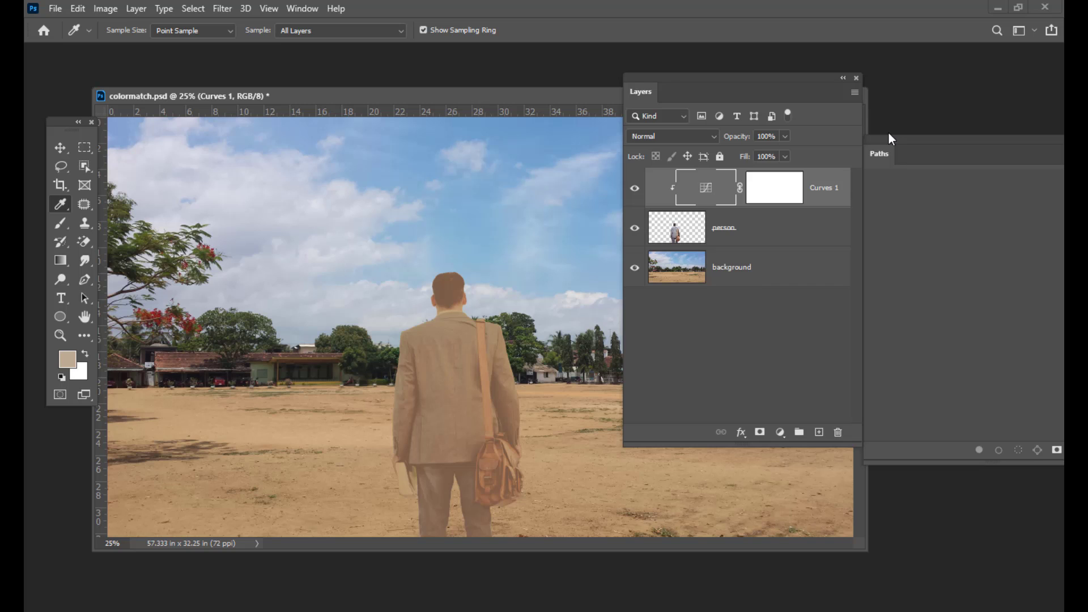
pyautogui.moveTo(750, 80); pyautogui.dragTo(755, 59)
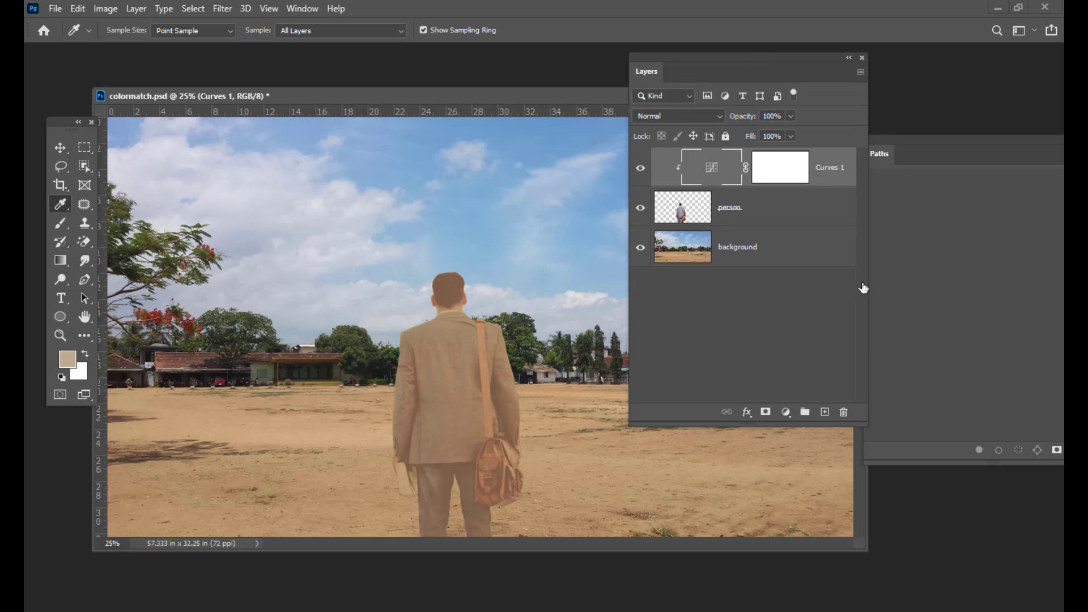
pyautogui.click(785, 412)
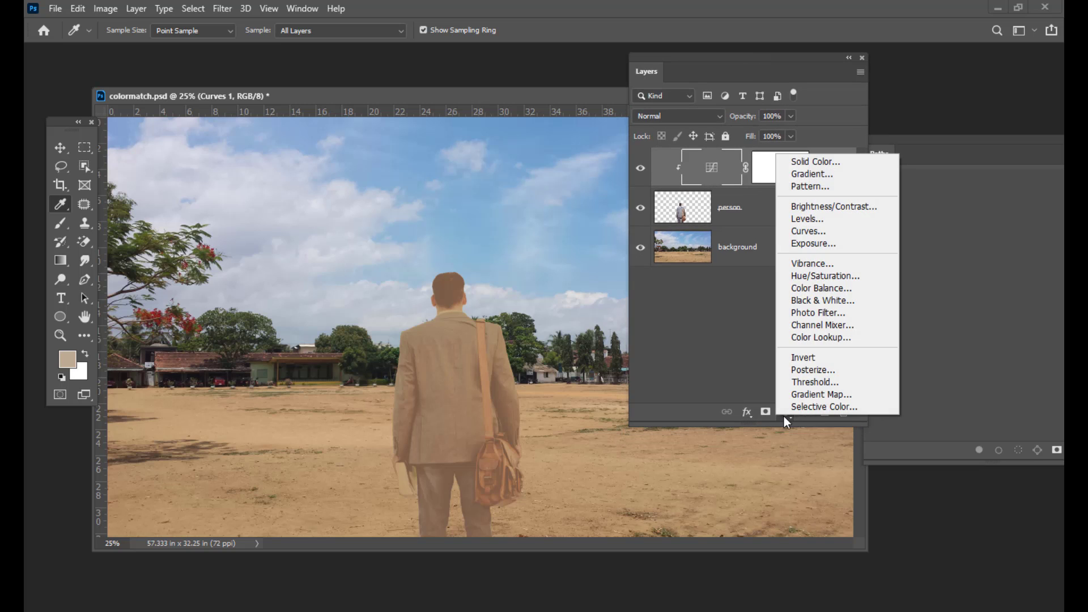
pyautogui.click(821, 233)
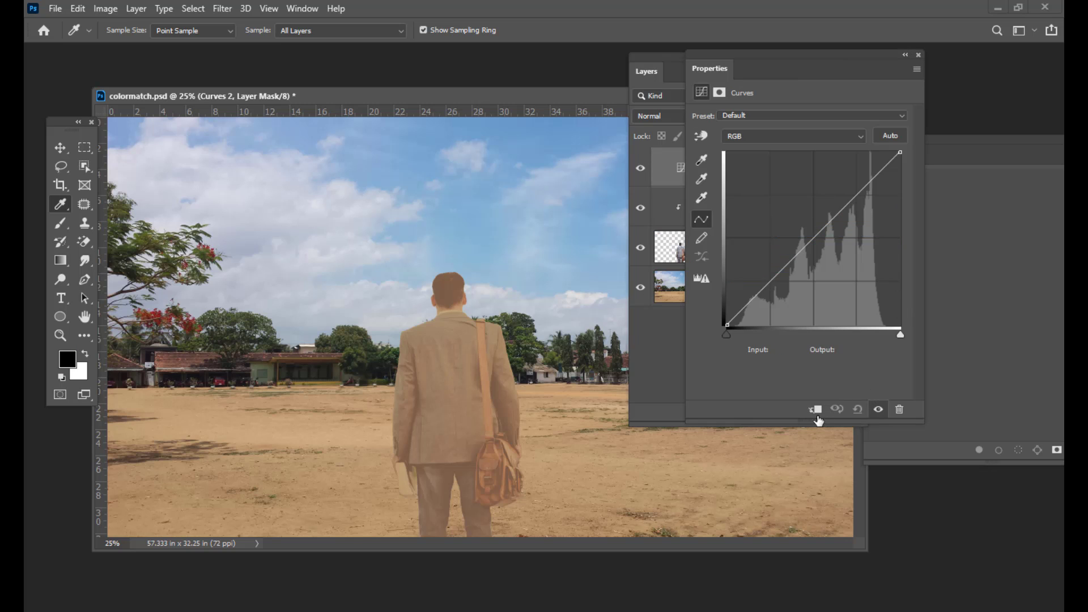
pyautogui.moveTo(762, 53); pyautogui.dragTo(745, 53)
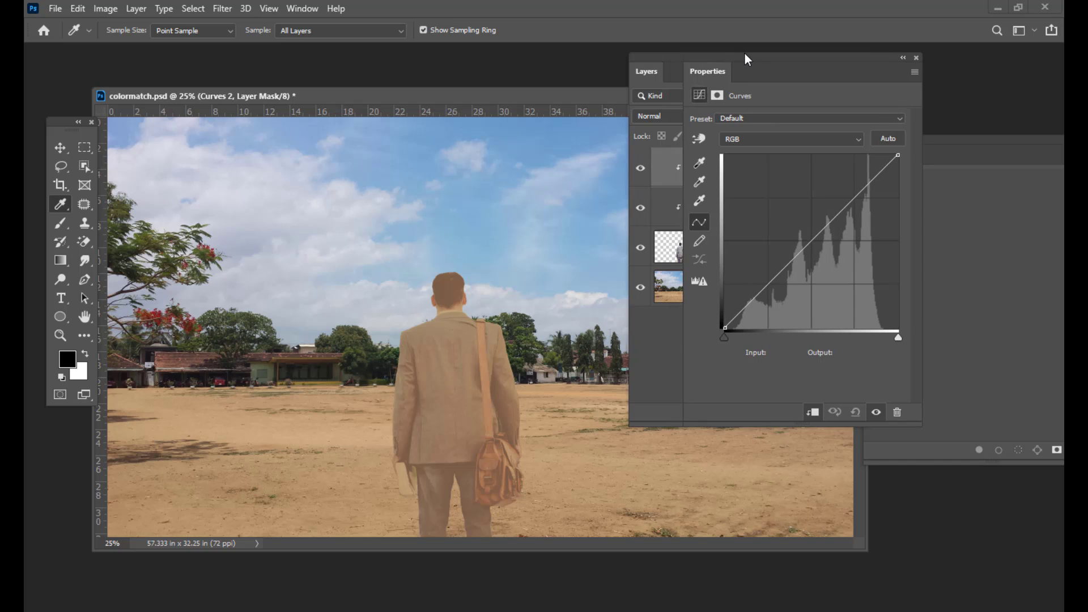
pyautogui.click(760, 136)
pyautogui.click(736, 182)
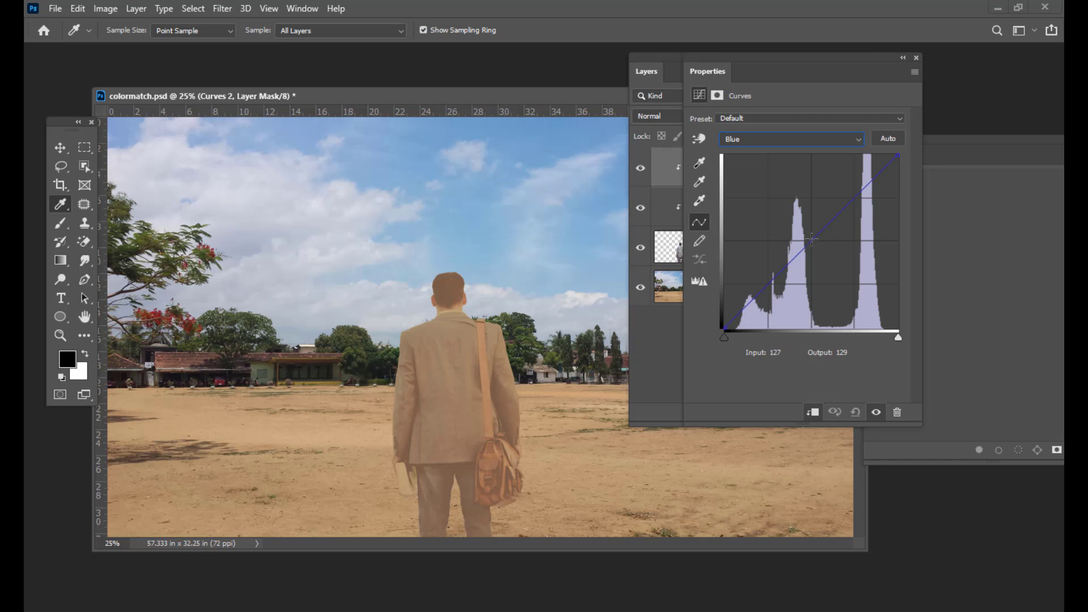
pyautogui.moveTo(811, 239)
pyautogui.mouseDown()
pyautogui.moveTo(798, 249)
pyautogui.moveTo(807, 236)
pyautogui.mouseUp()
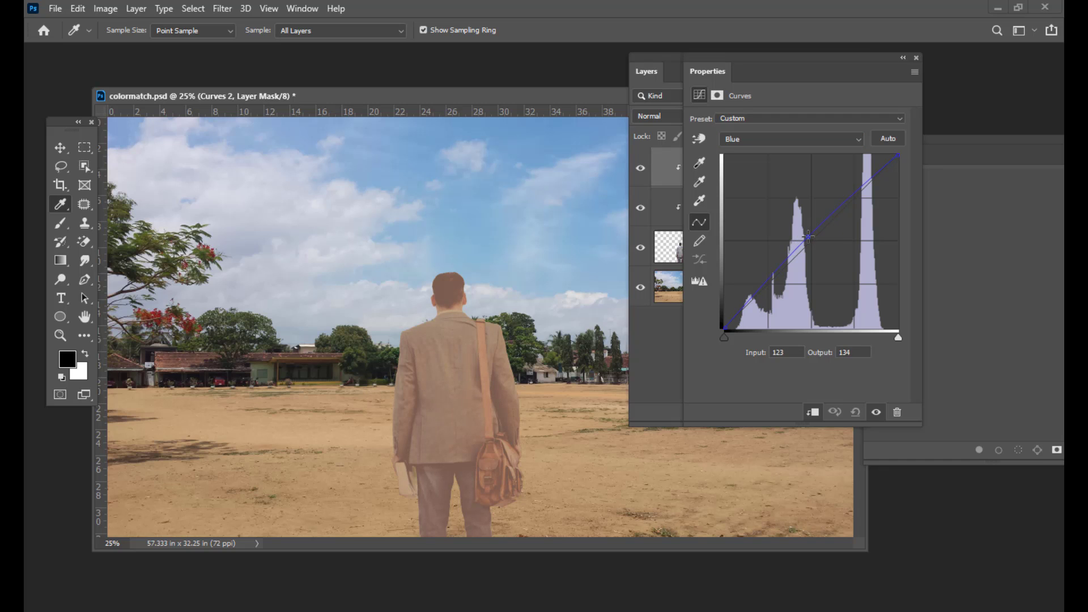
# Step: Darken the man's midtones by lowering the second curve's RGB midpoint to input 131, output 114
pyautogui.click(767, 138)
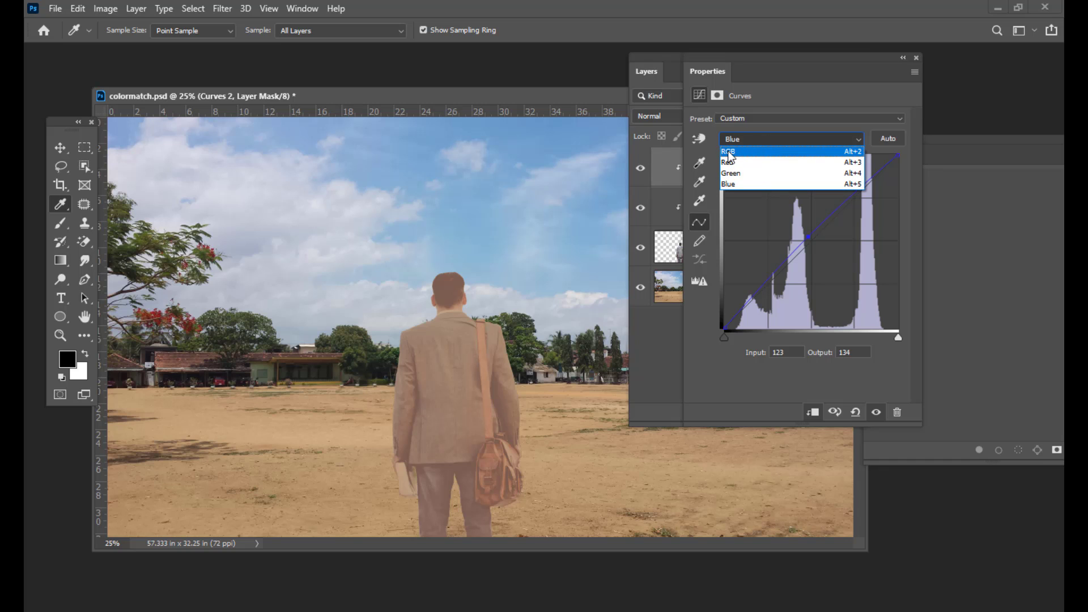
pyautogui.click(753, 152)
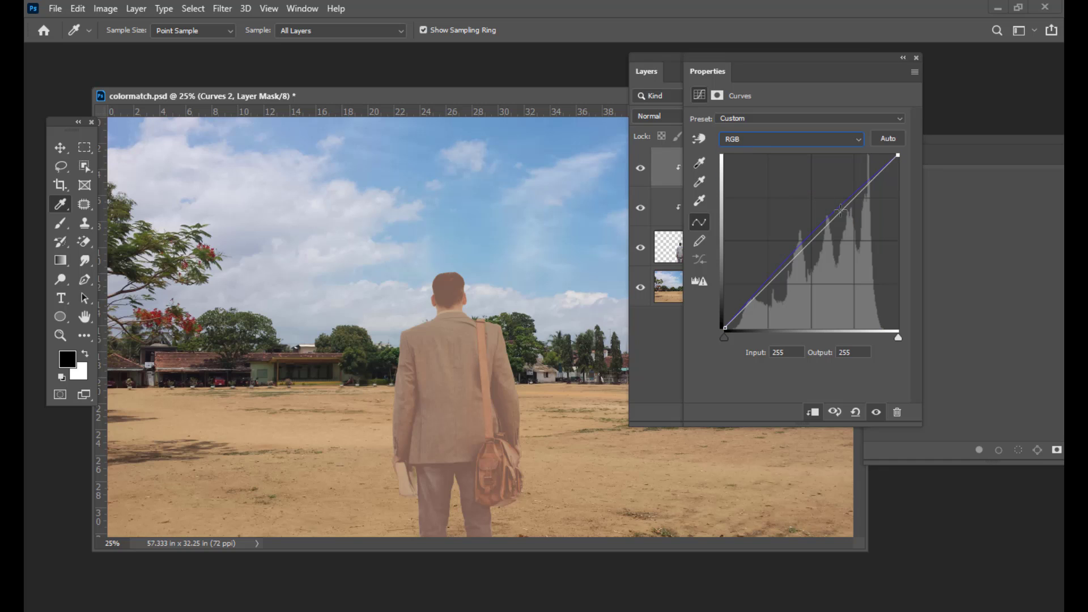
pyautogui.click(808, 243)
pyautogui.moveTo(809, 243); pyautogui.dragTo(813, 250)
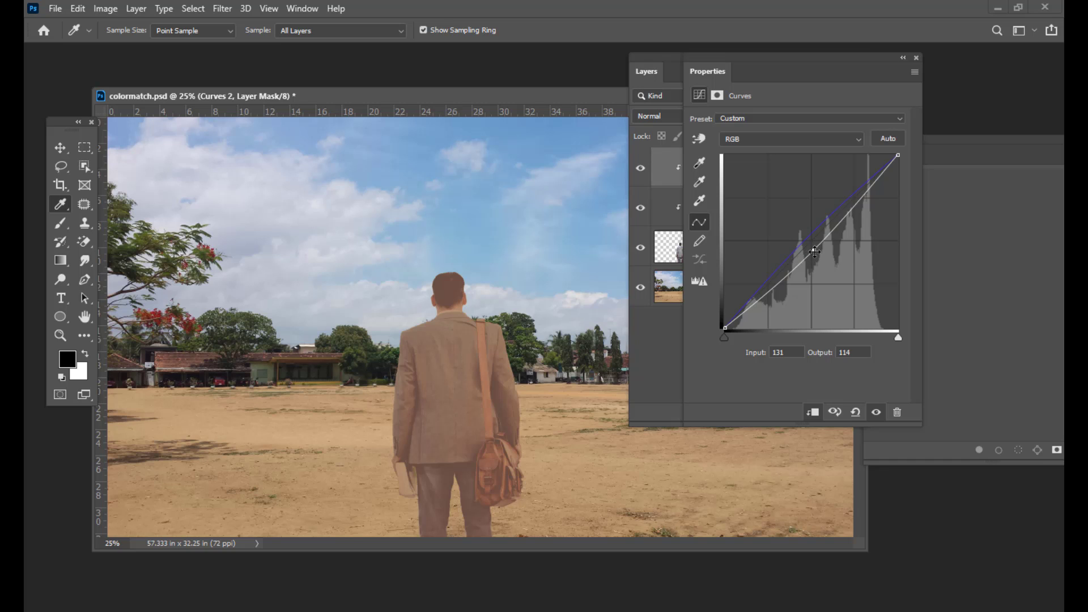
pyautogui.moveTo(736, 59); pyautogui.dragTo(767, 62)
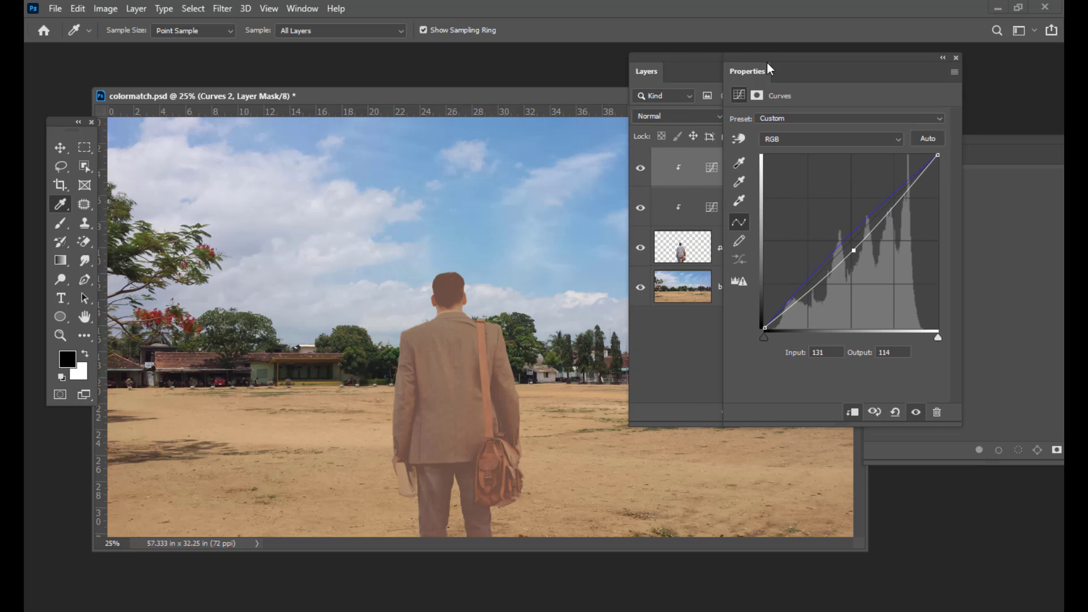
pyautogui.click(956, 58)
pyautogui.moveTo(627, 50); pyautogui.dragTo(687, 59)
pyautogui.moveTo(491, 97); pyautogui.dragTo(488, 94)
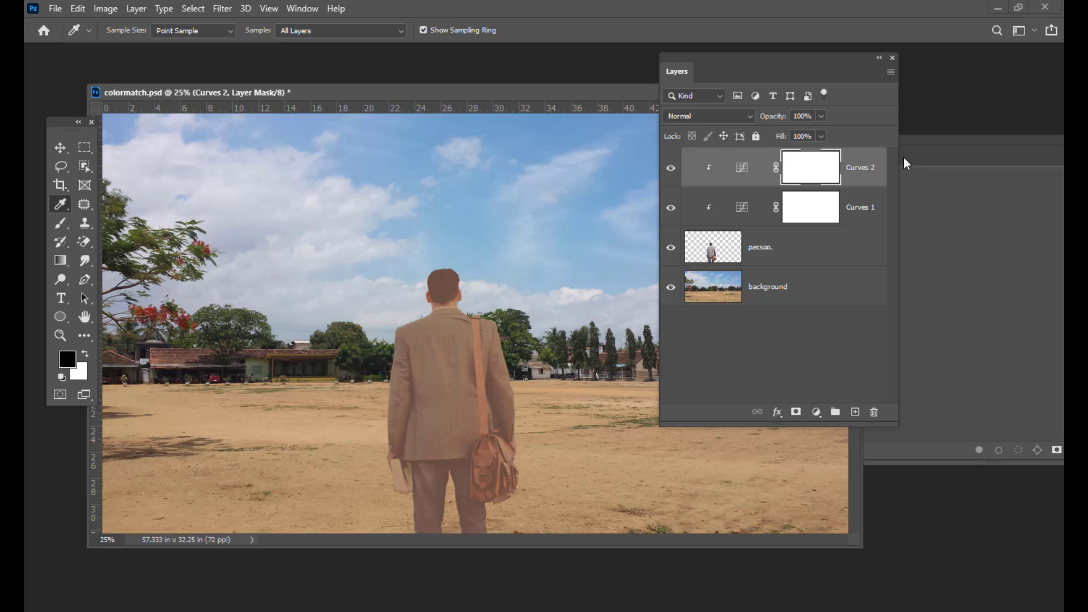
# Step: Reshape the second curve's RGB channel: midpoint to input 120, output 129, highlight end to output 238, and shadow end to input 1
pyautogui.doubleClick(741, 167)
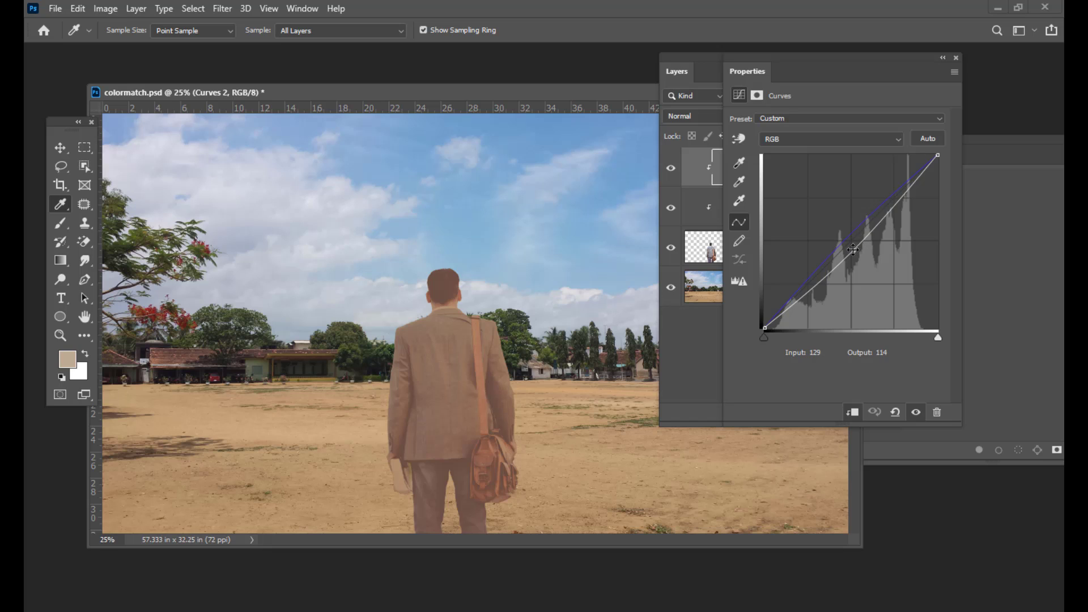
pyautogui.moveTo(851, 251); pyautogui.dragTo(845, 239)
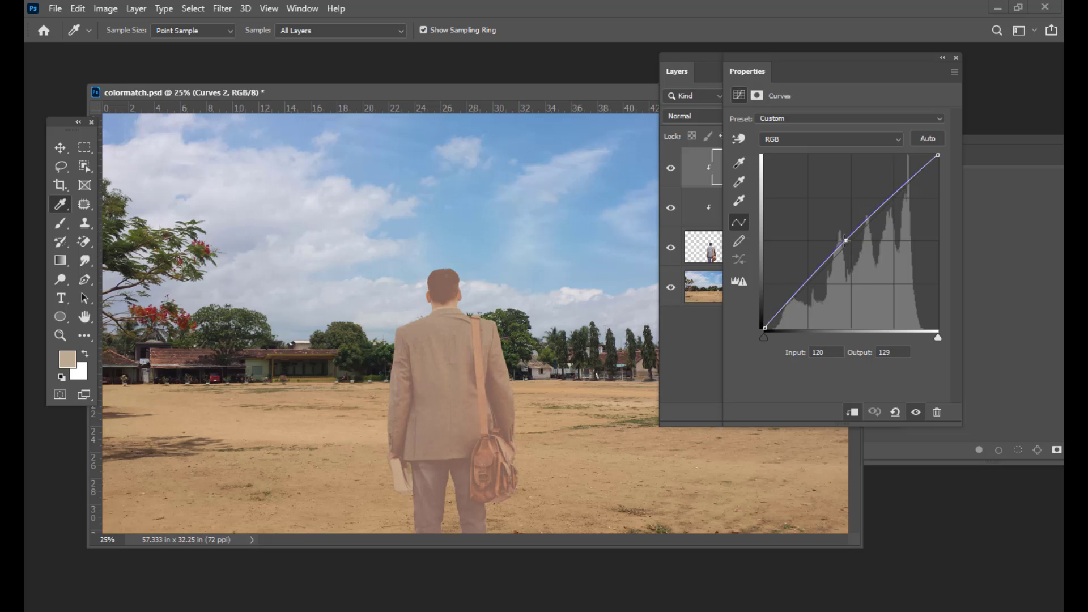
pyautogui.click(937, 155)
pyautogui.moveTo(937, 155)
pyautogui.mouseDown()
pyautogui.moveTo(940, 198)
pyautogui.moveTo(945, 167)
pyautogui.mouseUp()
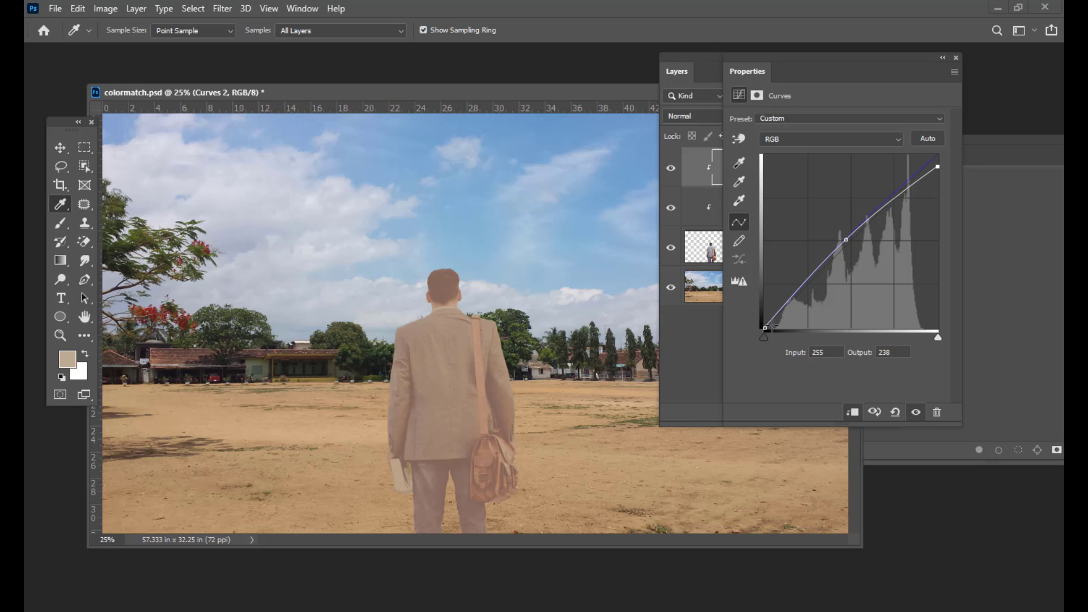
pyautogui.moveTo(764, 328)
pyautogui.mouseDown()
pyautogui.moveTo(791, 325)
pyautogui.moveTo(764, 329)
pyautogui.mouseUp()
# Step: Raise the second curve's Blue channel midpoint to input 118, output 136
pyautogui.click(800, 136)
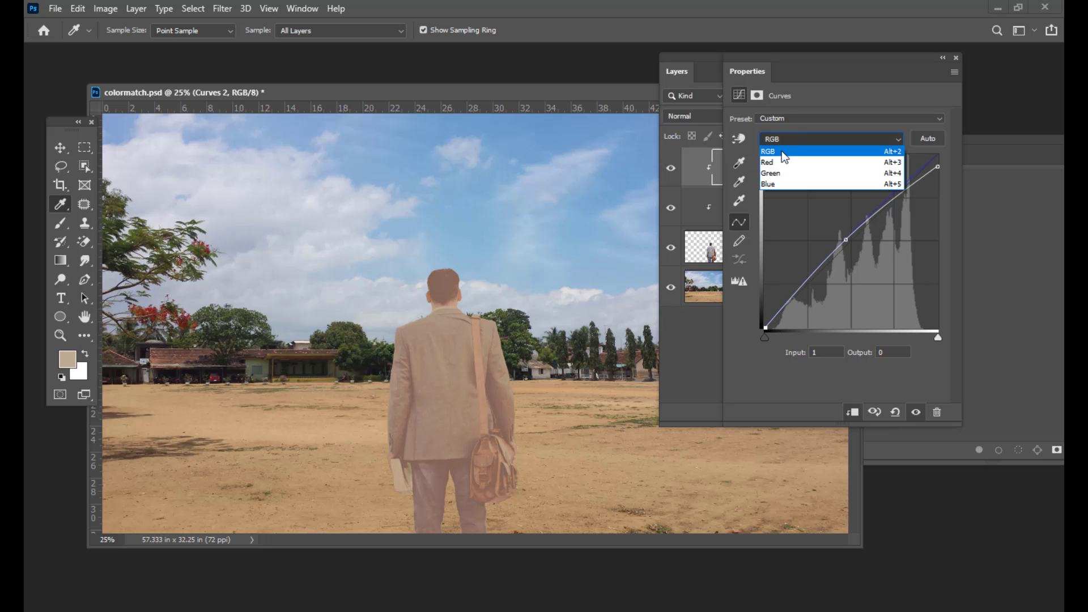
pyautogui.click(774, 184)
pyautogui.moveTo(847, 235); pyautogui.dragTo(844, 235)
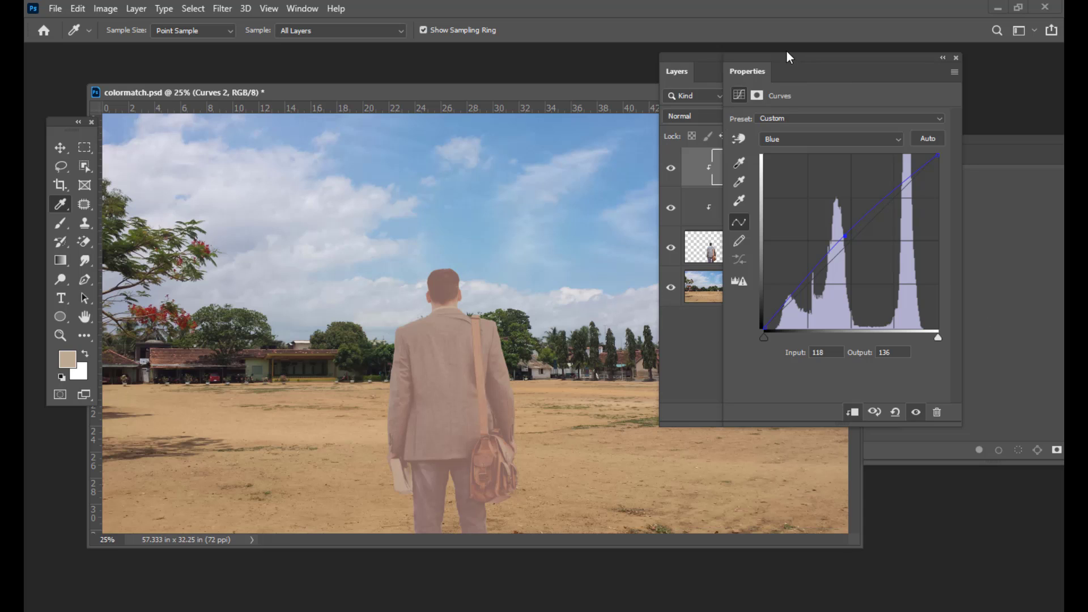
pyautogui.moveTo(786, 52); pyautogui.dragTo(800, 56)
pyautogui.click(969, 58)
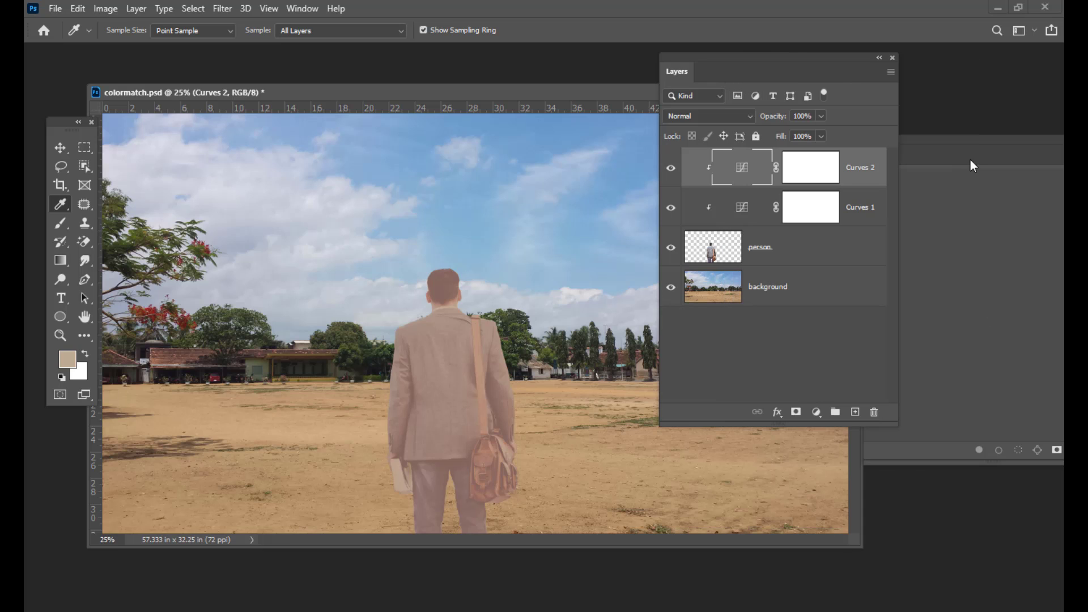
# Step: Add a Brightness/Contrast adjustment layer with brightness -21 and clip it to the layers below so it affects only the man
pyautogui.moveTo(698, 60)
pyautogui.mouseDown()
pyautogui.moveTo(671, 62)
pyautogui.moveTo(689, 66)
pyautogui.mouseUp()
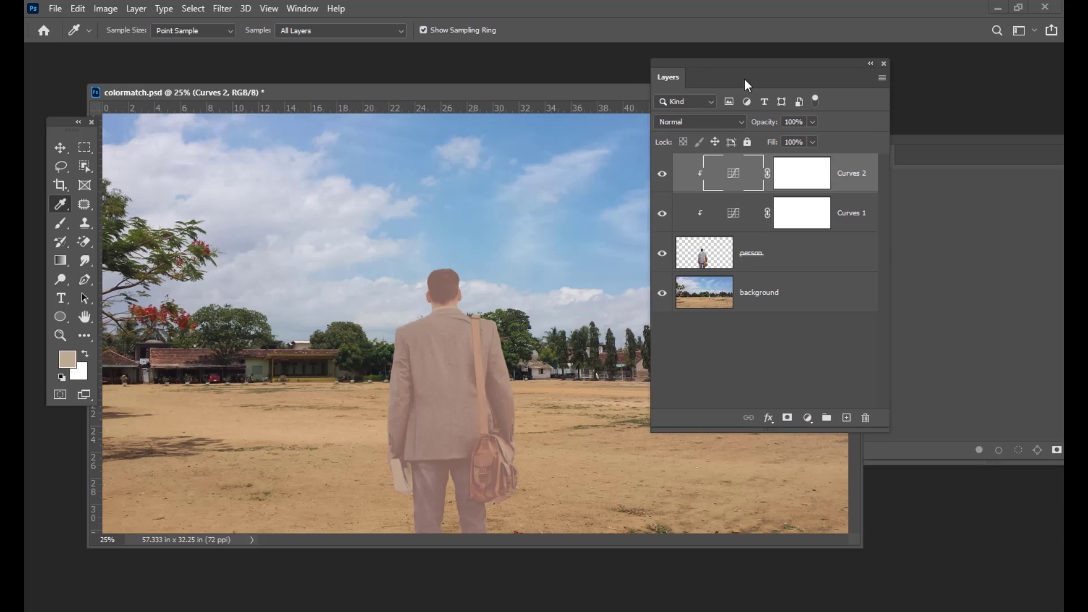
pyautogui.click(807, 419)
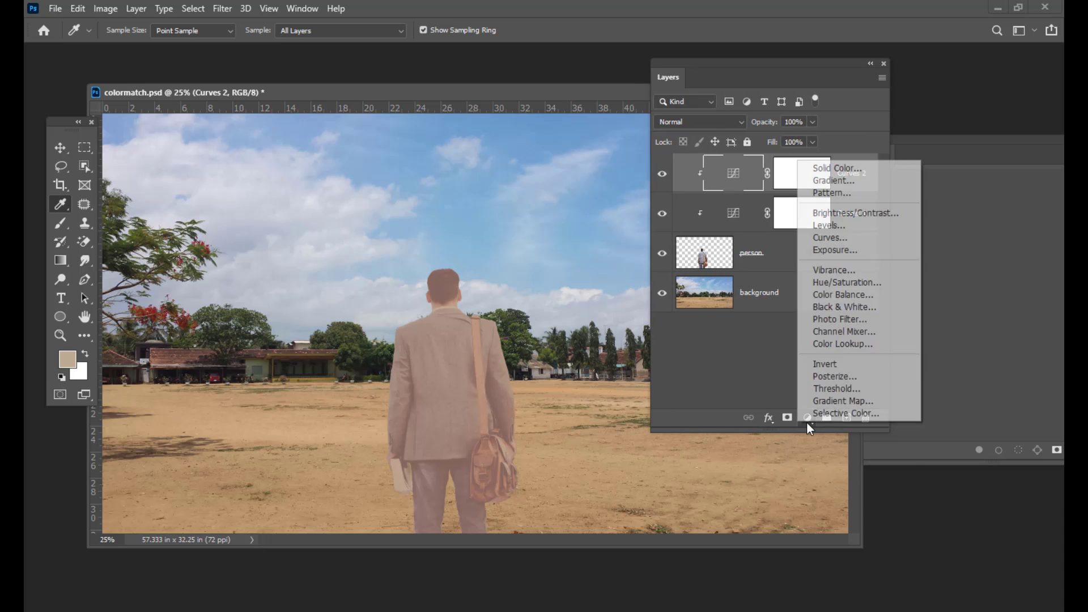
pyautogui.click(869, 216)
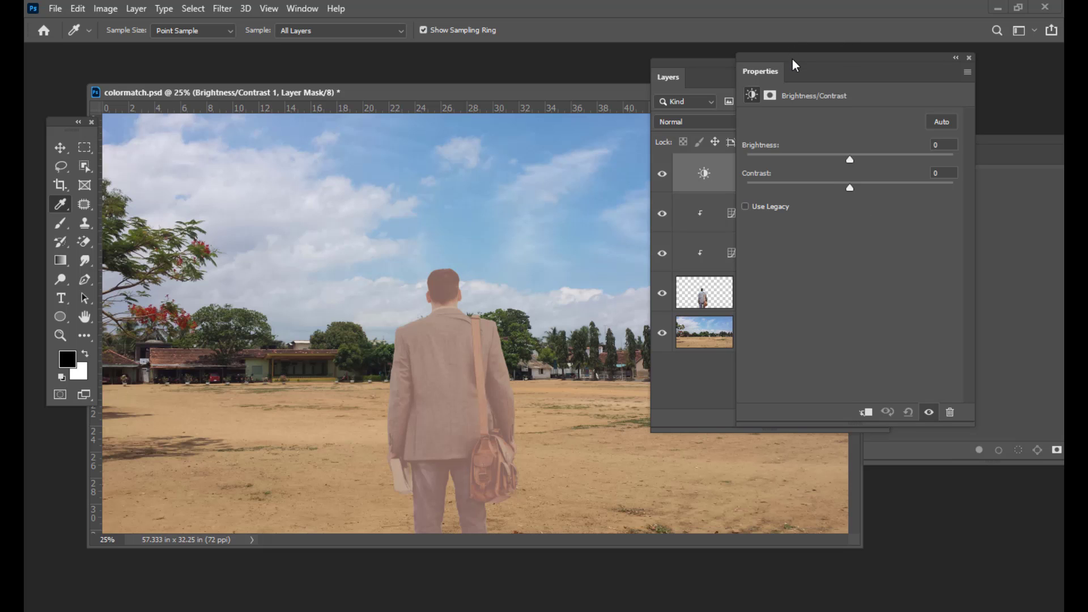
pyautogui.moveTo(795, 65); pyautogui.dragTo(771, 71)
pyautogui.moveTo(825, 165); pyautogui.dragTo(811, 166)
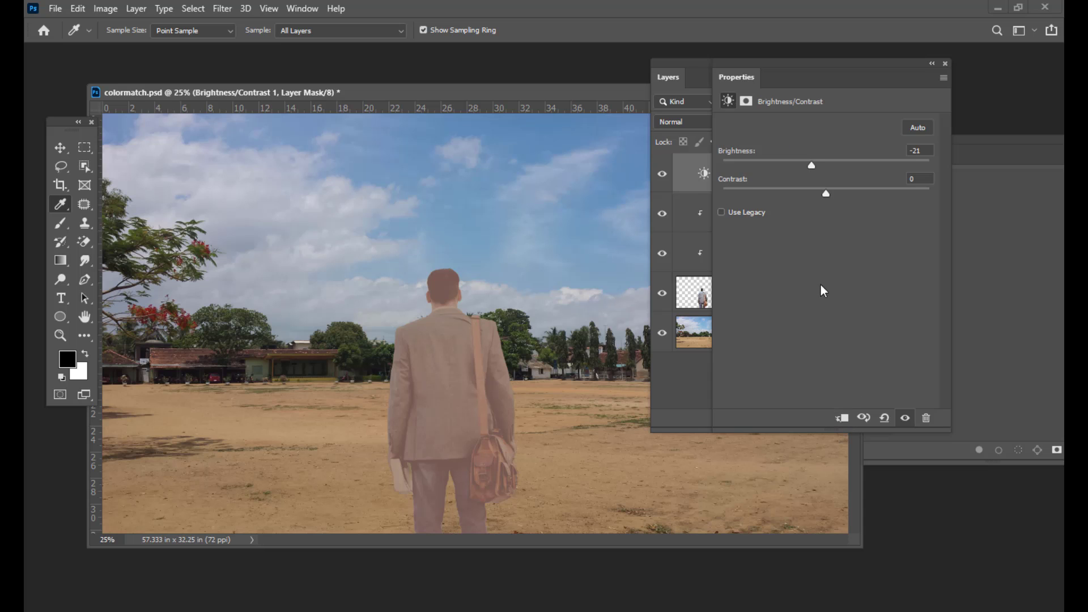
pyautogui.click(841, 417)
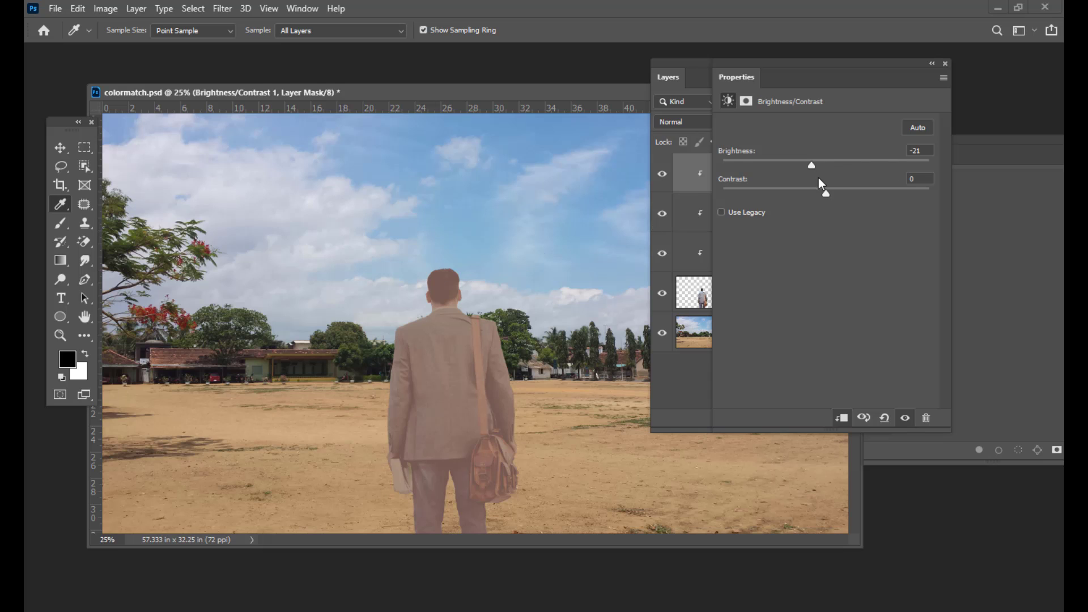
# Step: Set the Brightness/Contrast layer's contrast to 69 and its brightness to -8
pyautogui.moveTo(827, 192); pyautogui.dragTo(897, 193)
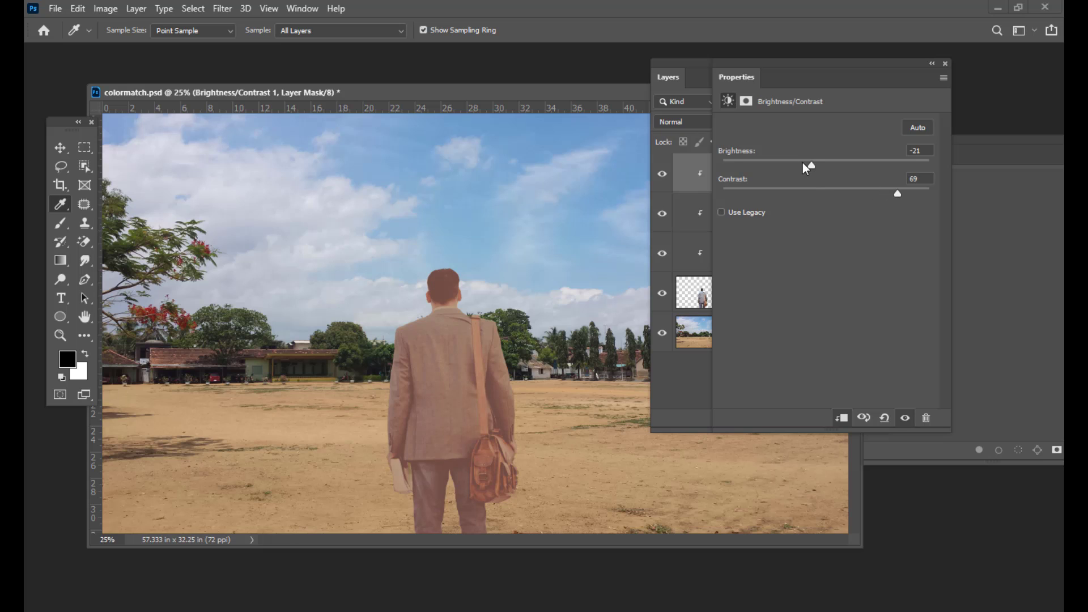
pyautogui.moveTo(812, 166)
pyautogui.mouseDown()
pyautogui.moveTo(805, 172)
pyautogui.moveTo(823, 175)
pyautogui.mouseUp()
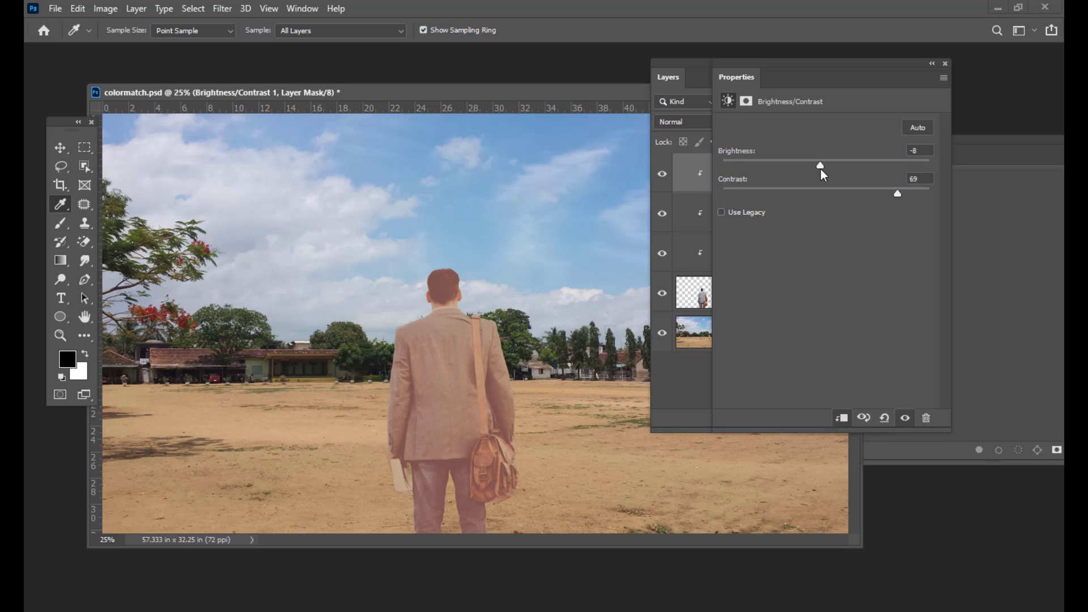
pyautogui.click(944, 64)
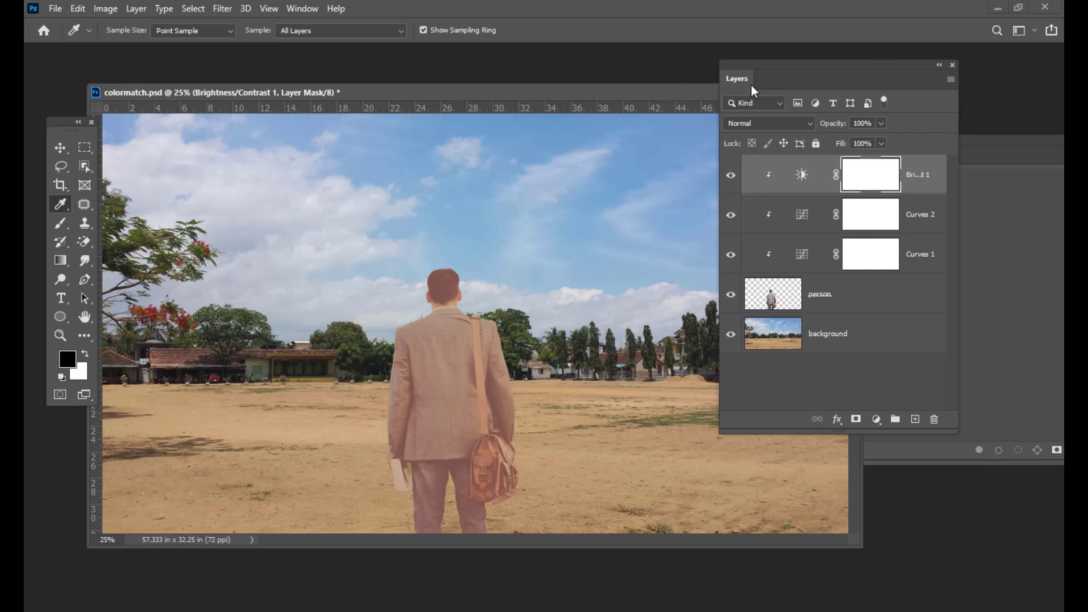
pyautogui.moveTo(749, 63); pyautogui.dragTo(782, 67)
pyautogui.moveTo(499, 91); pyautogui.dragTo(488, 84)
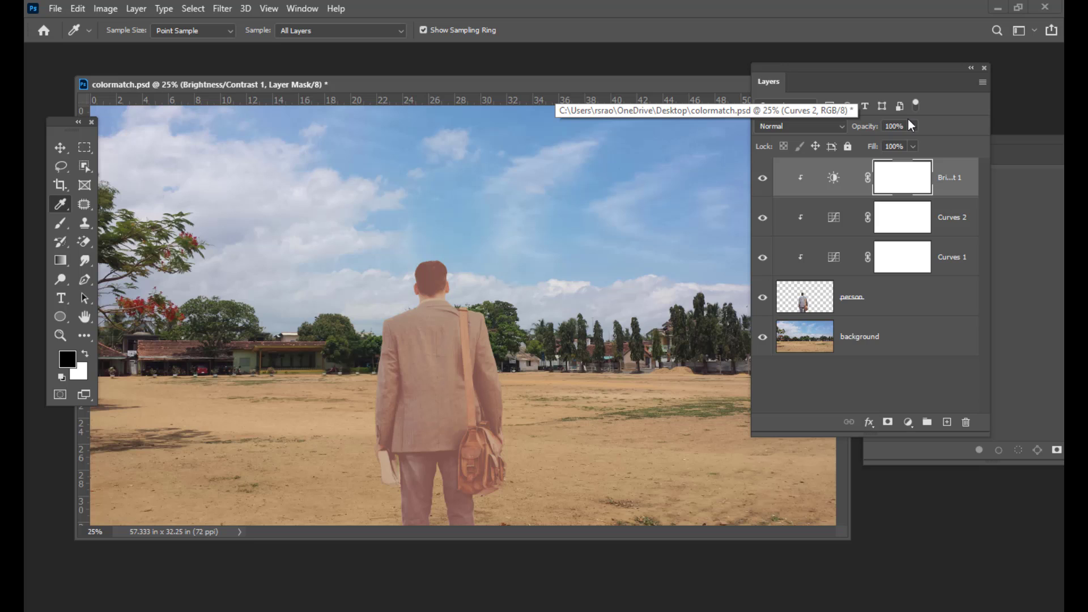